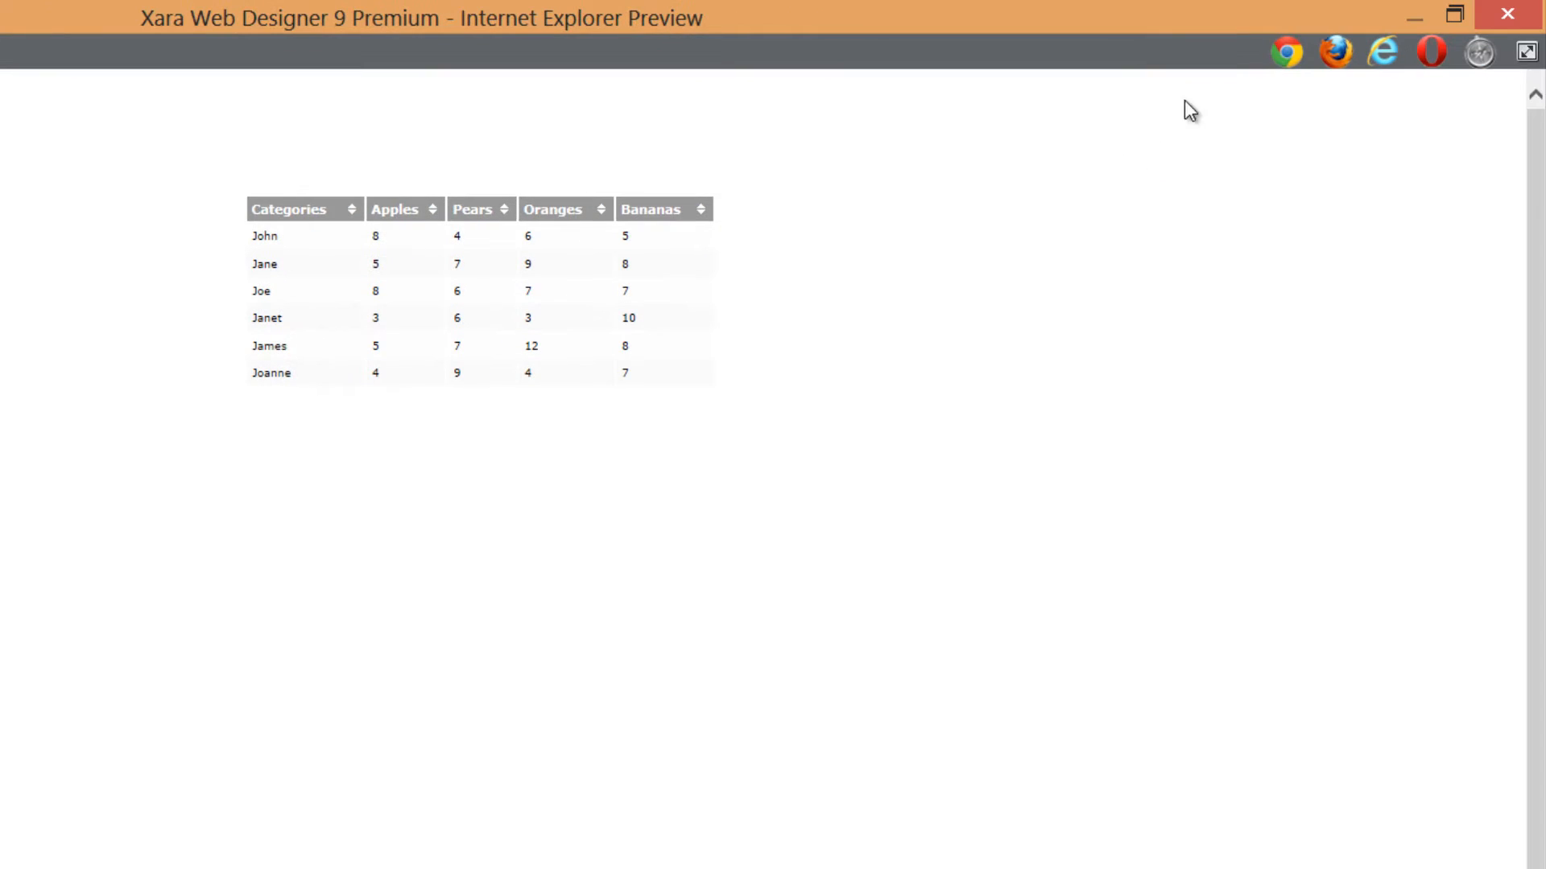
- View the table preview in Chrome and test sorting its rows by the Pears column in ascending and descending order
{"action": "left_click", "coordinate": [1288, 53]}
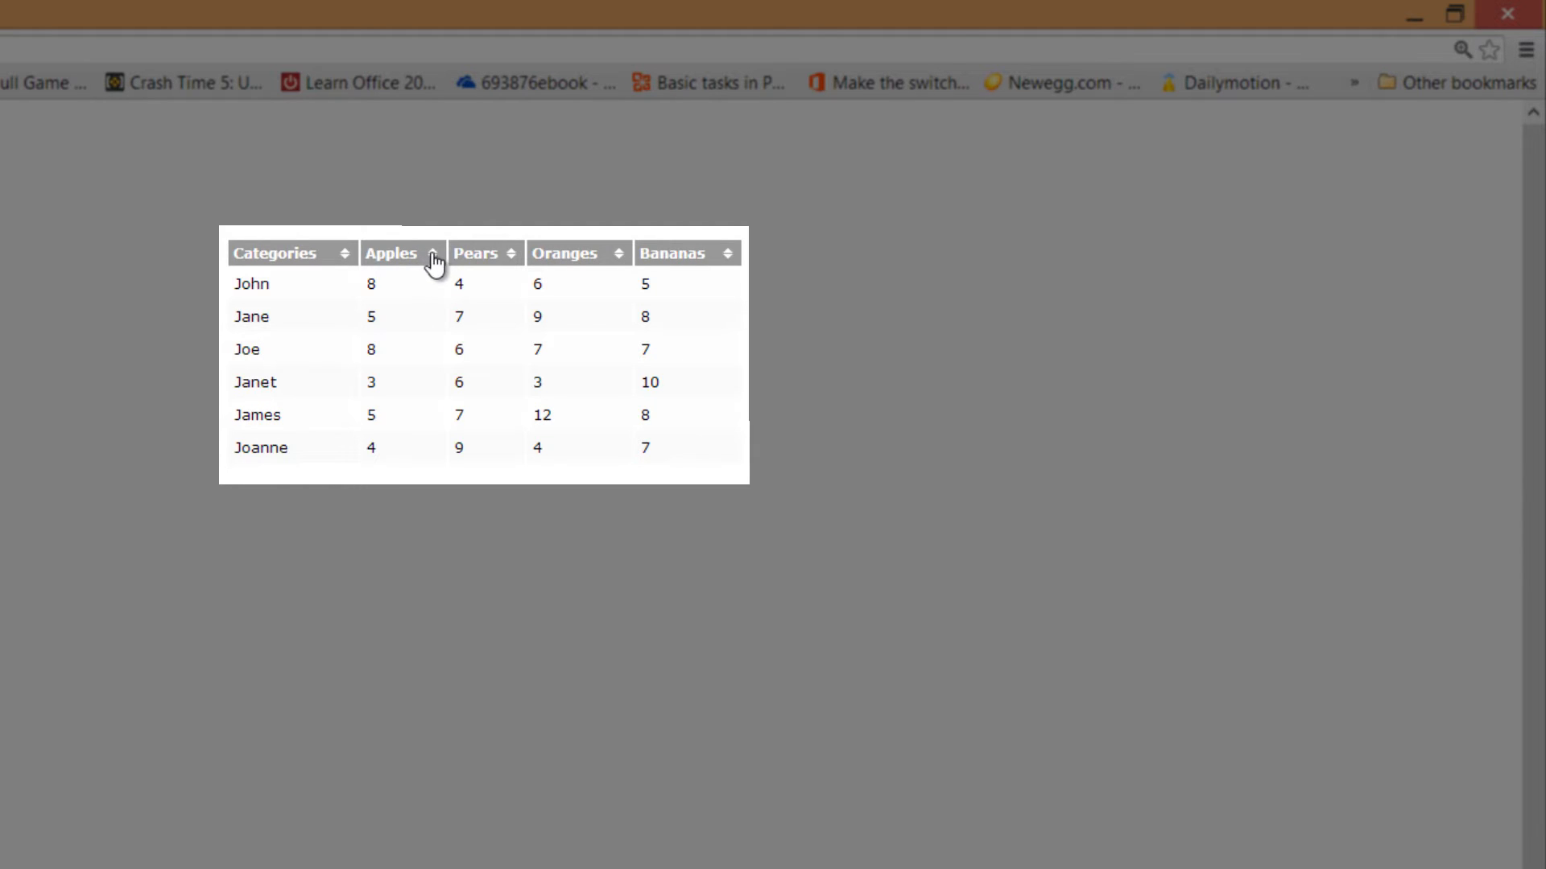
{"action": "left_click", "coordinate": [513, 258]}
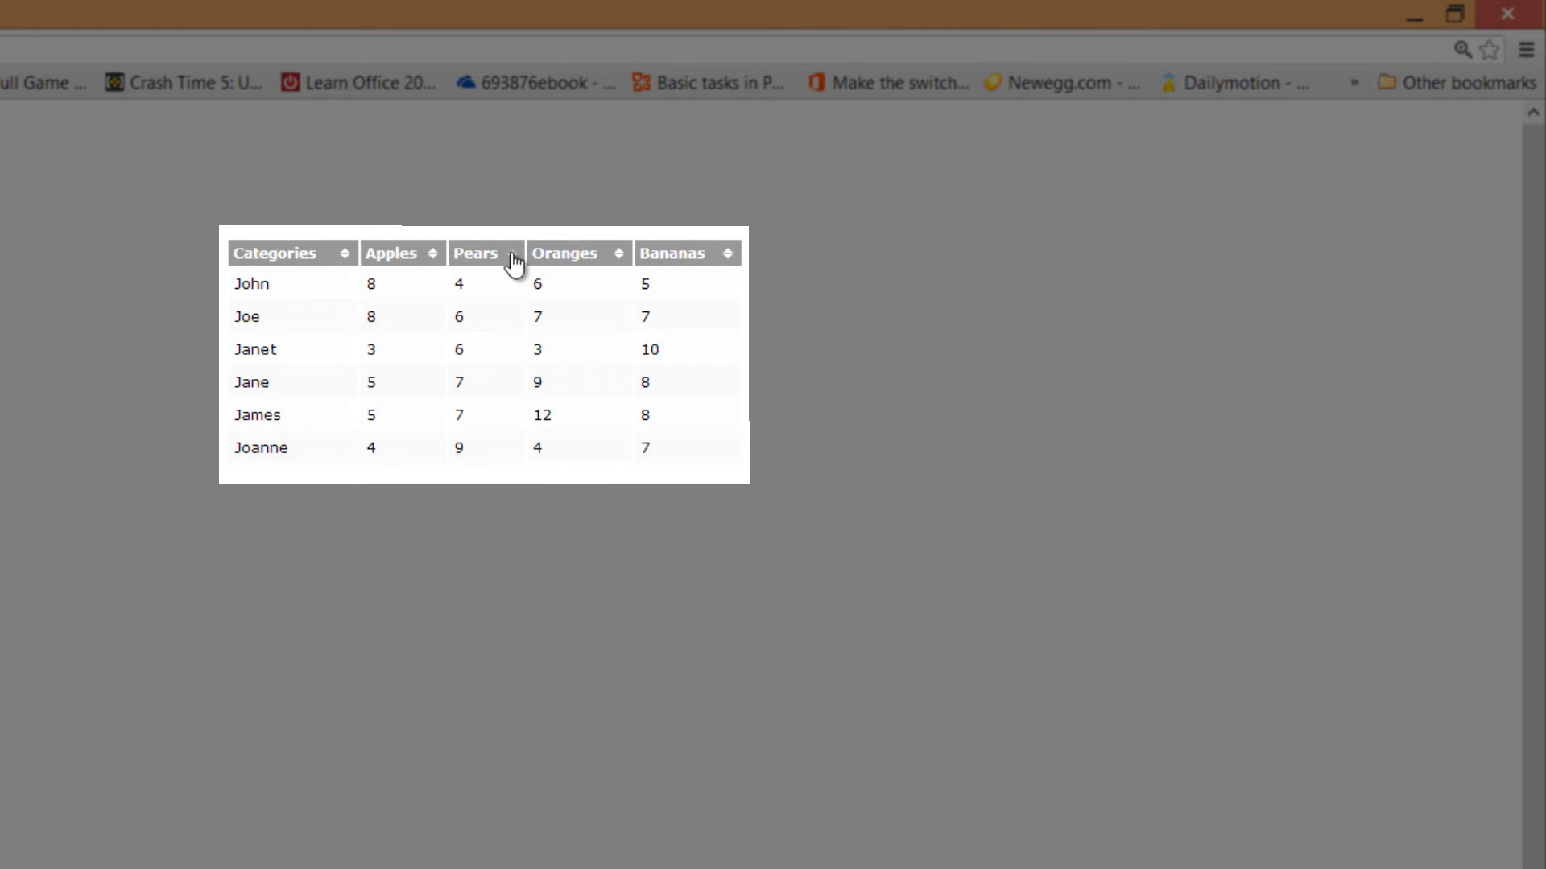
{"action": "left_click", "coordinate": [512, 257]}
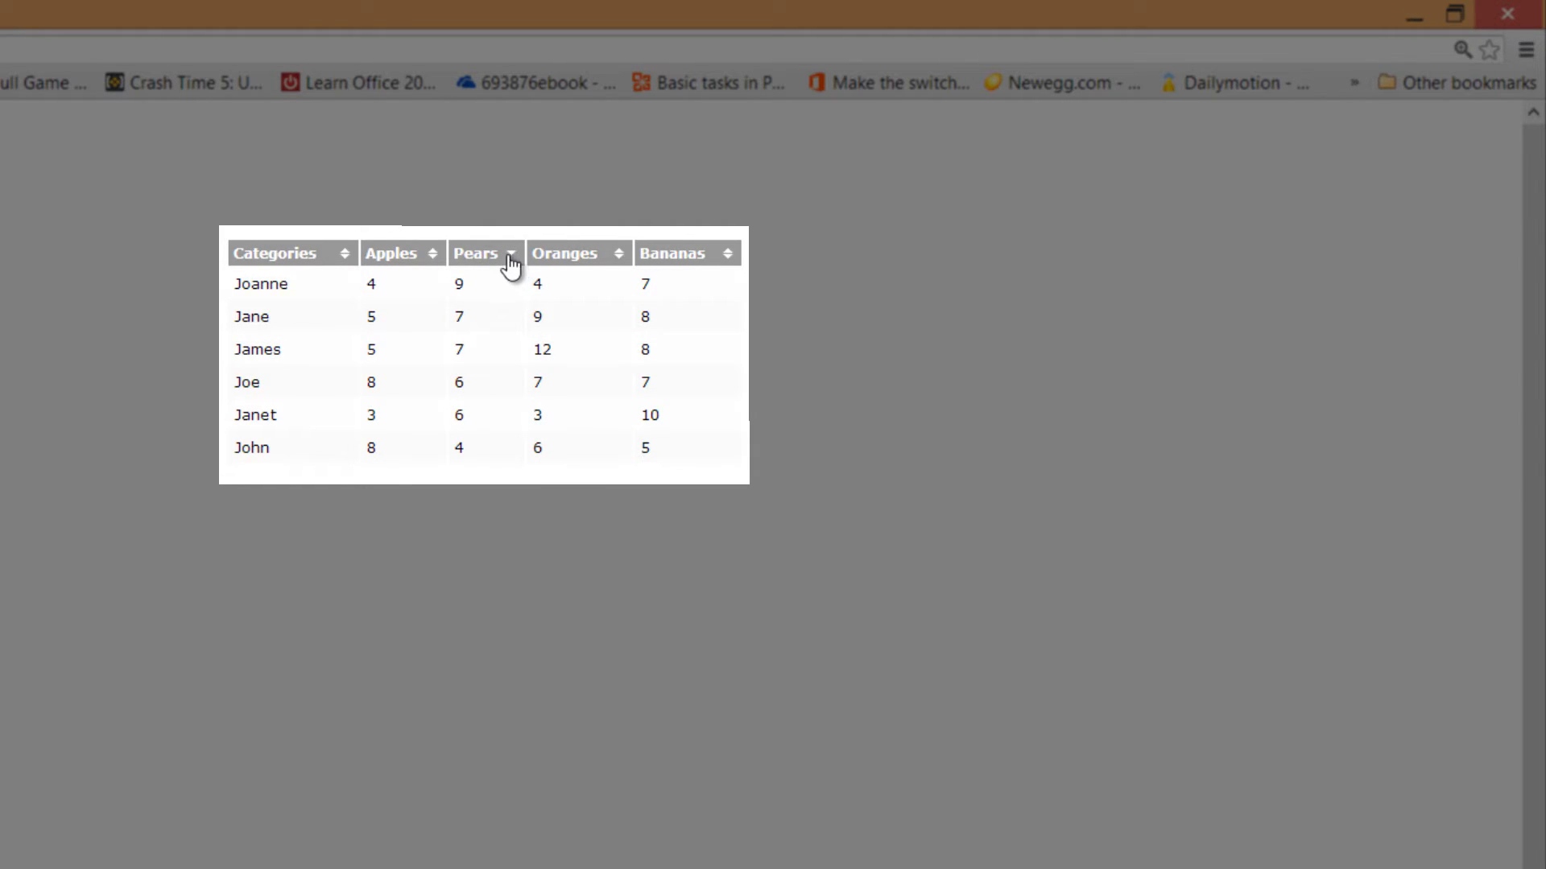
{"action": "left_click", "coordinate": [480, 290]}
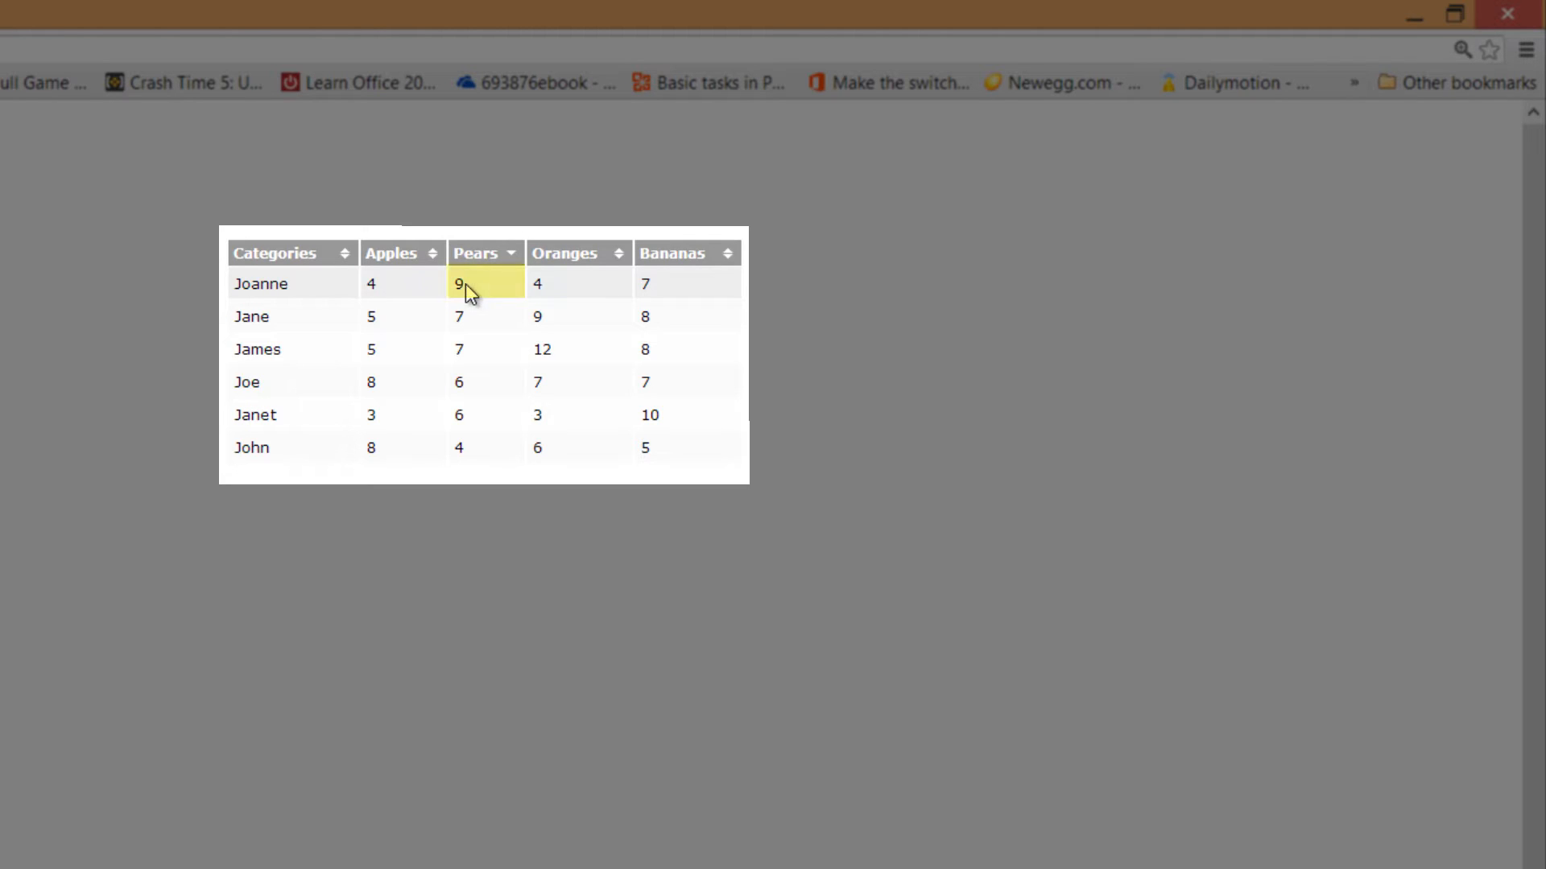
{"action": "left_click", "coordinate": [510, 256]}
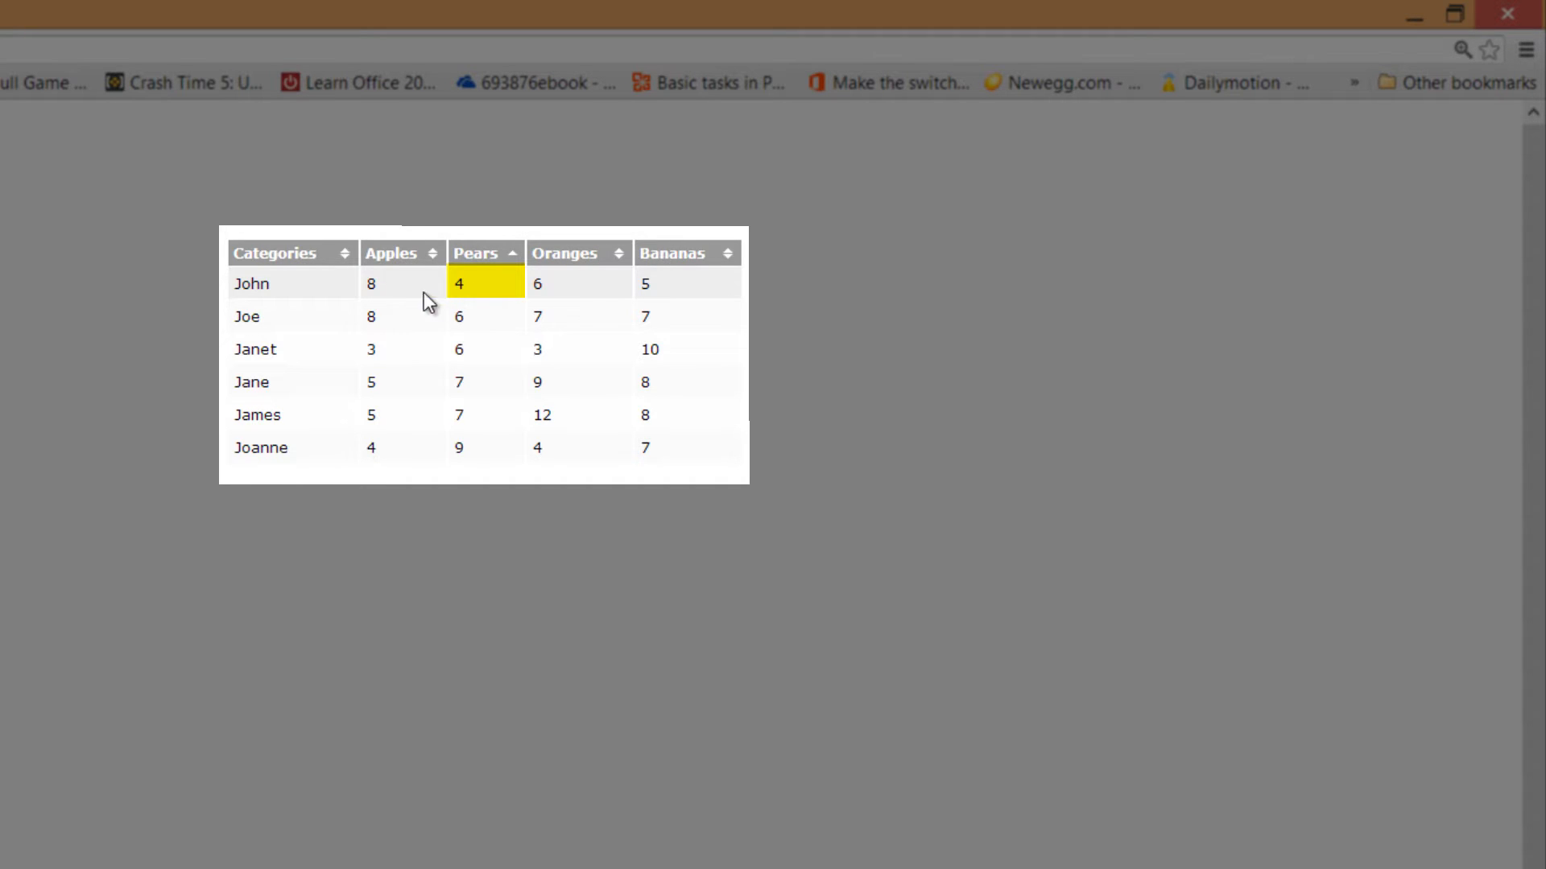
{"action": "left_click", "coordinate": [501, 256]}
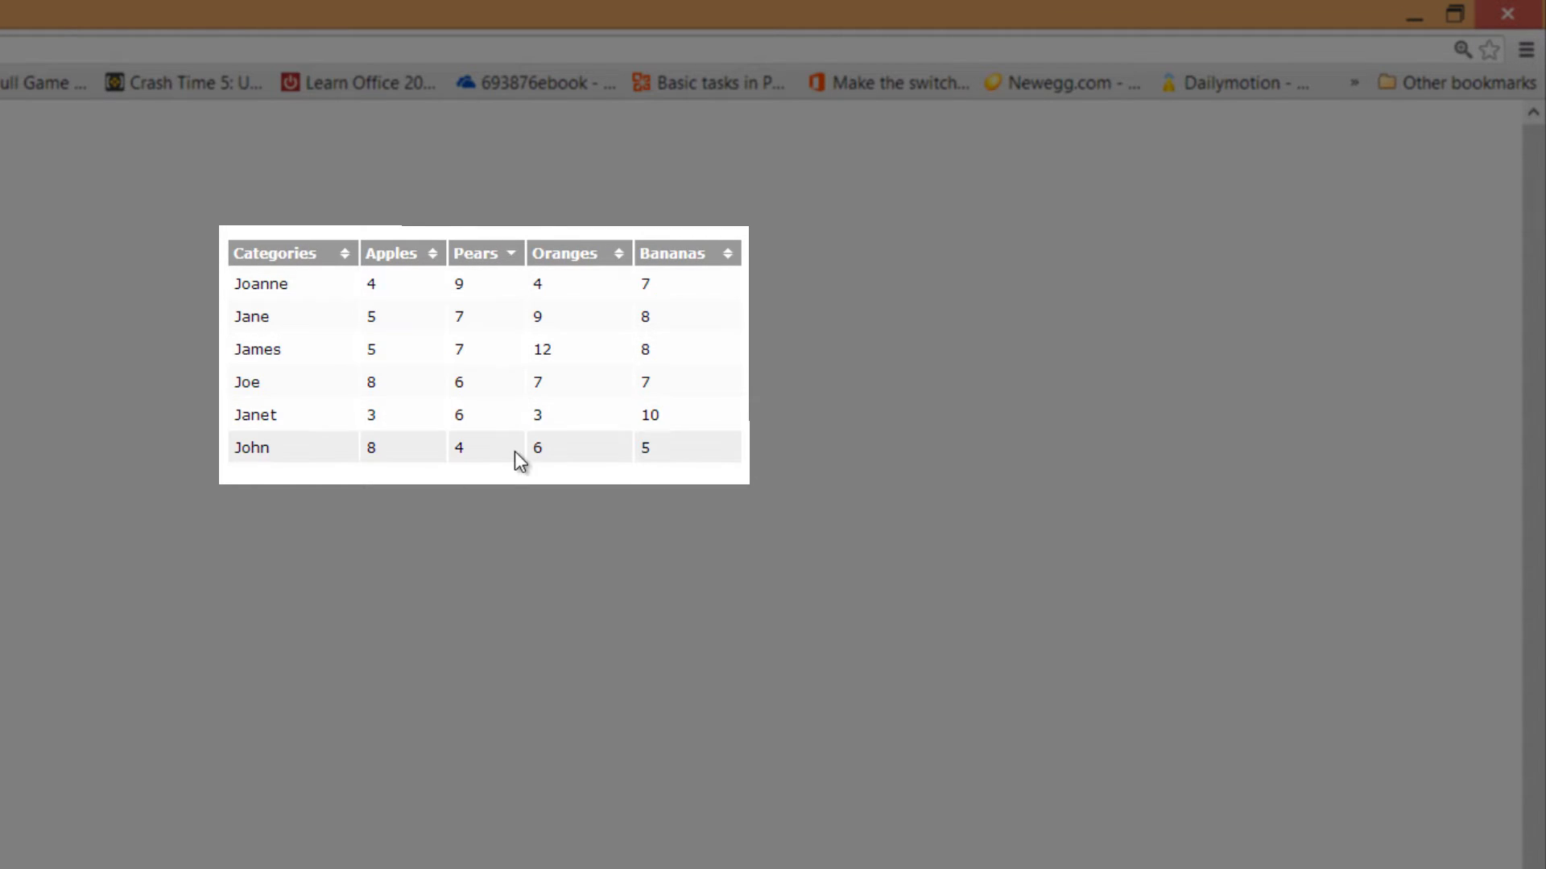
- Reload the table page to reset its row order, and close both Chrome and the preview window
{"action": "key", "text": "F5"}
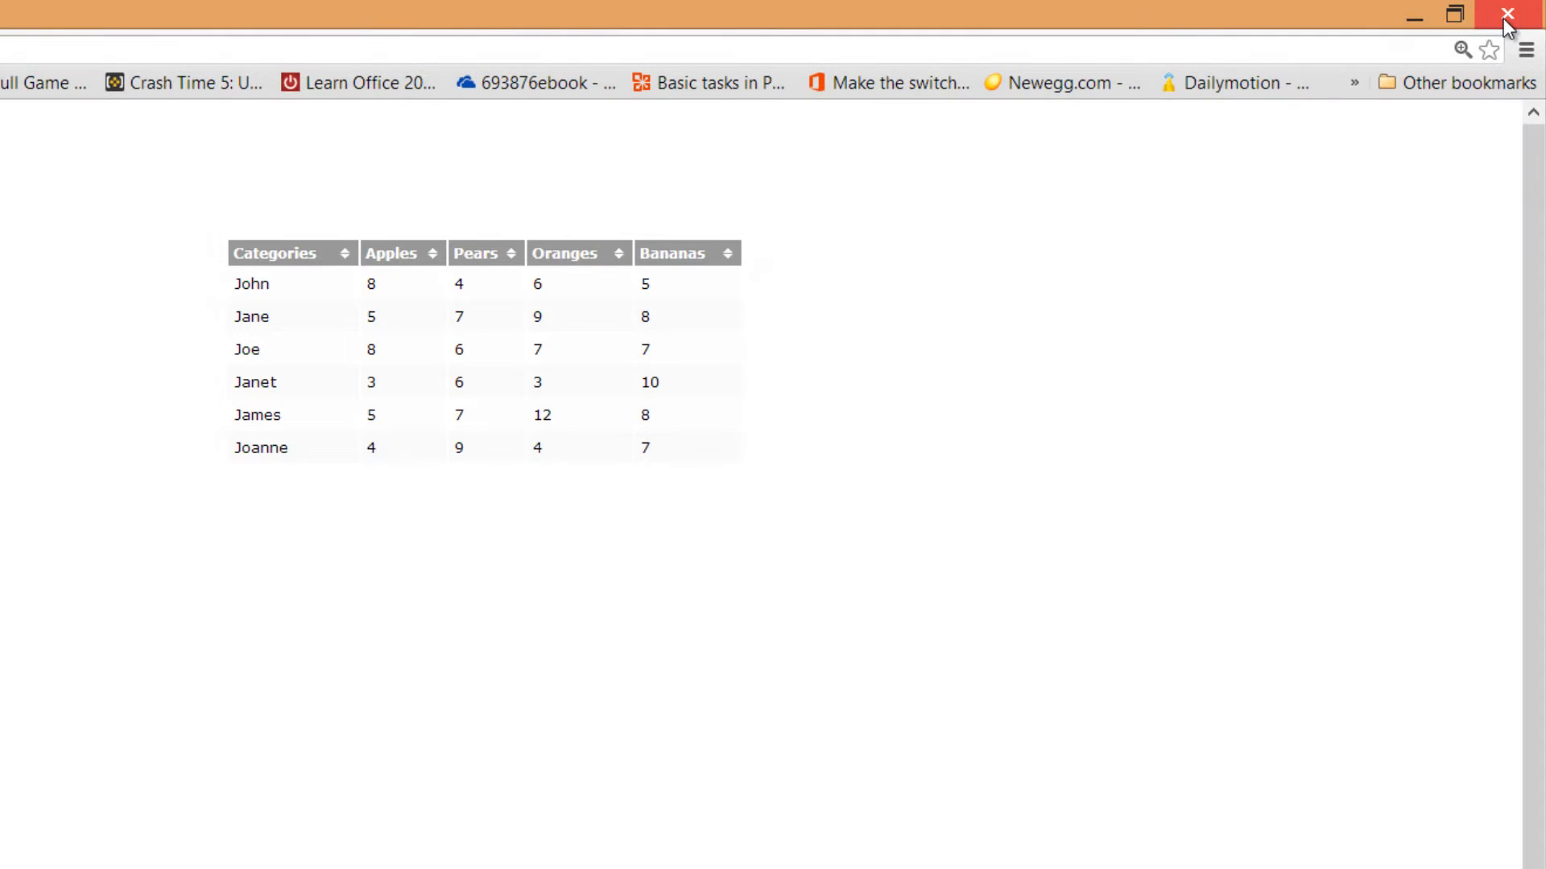
{"action": "left_click", "coordinate": [1503, 18]}
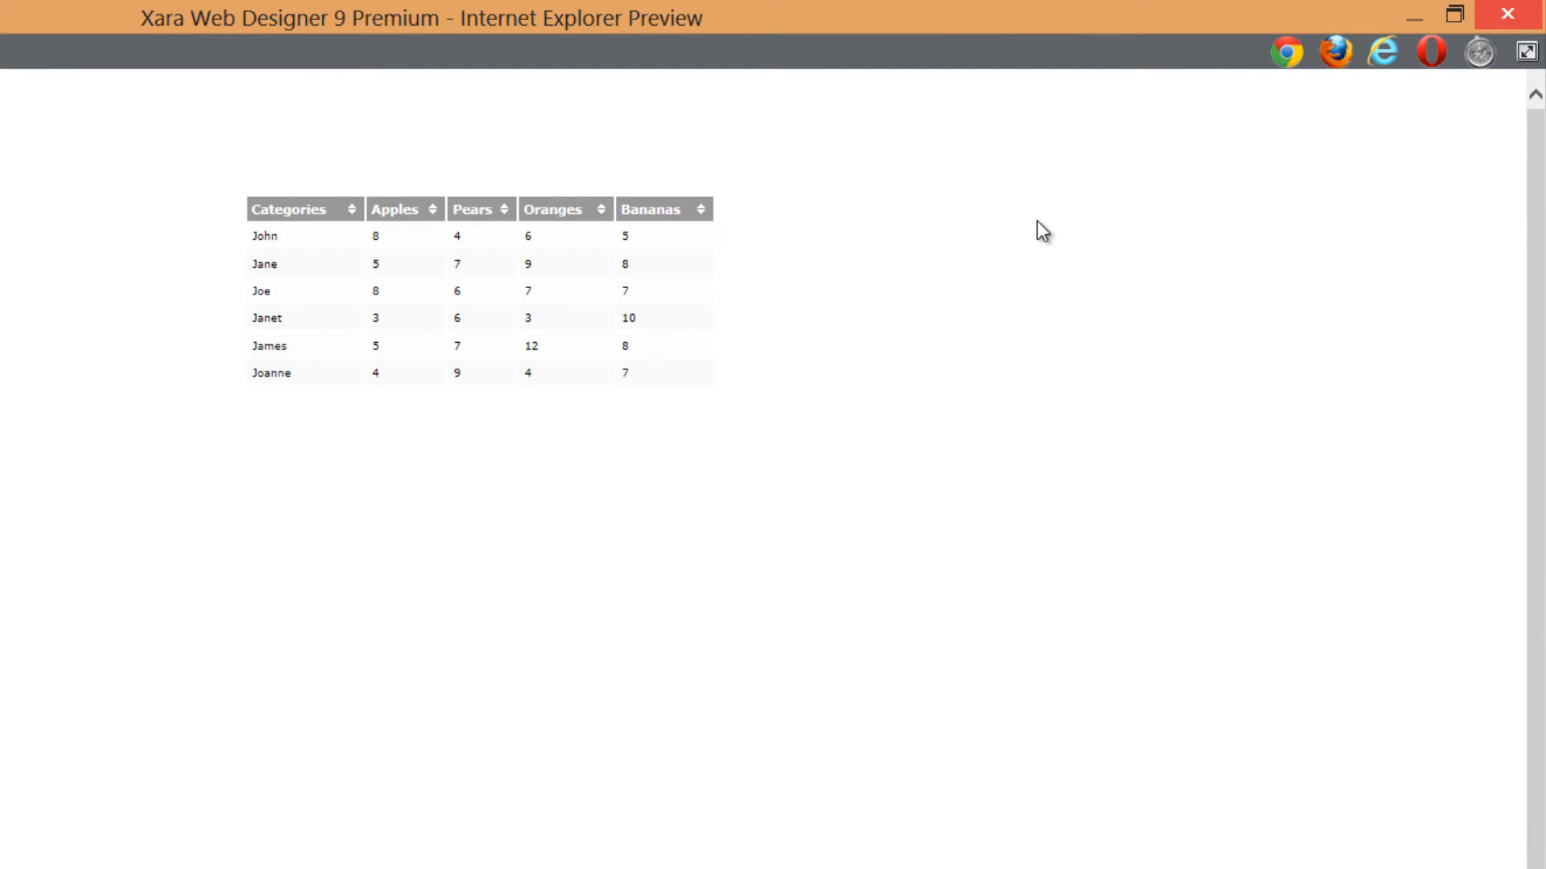
{"action": "left_click", "coordinate": [1494, 16]}
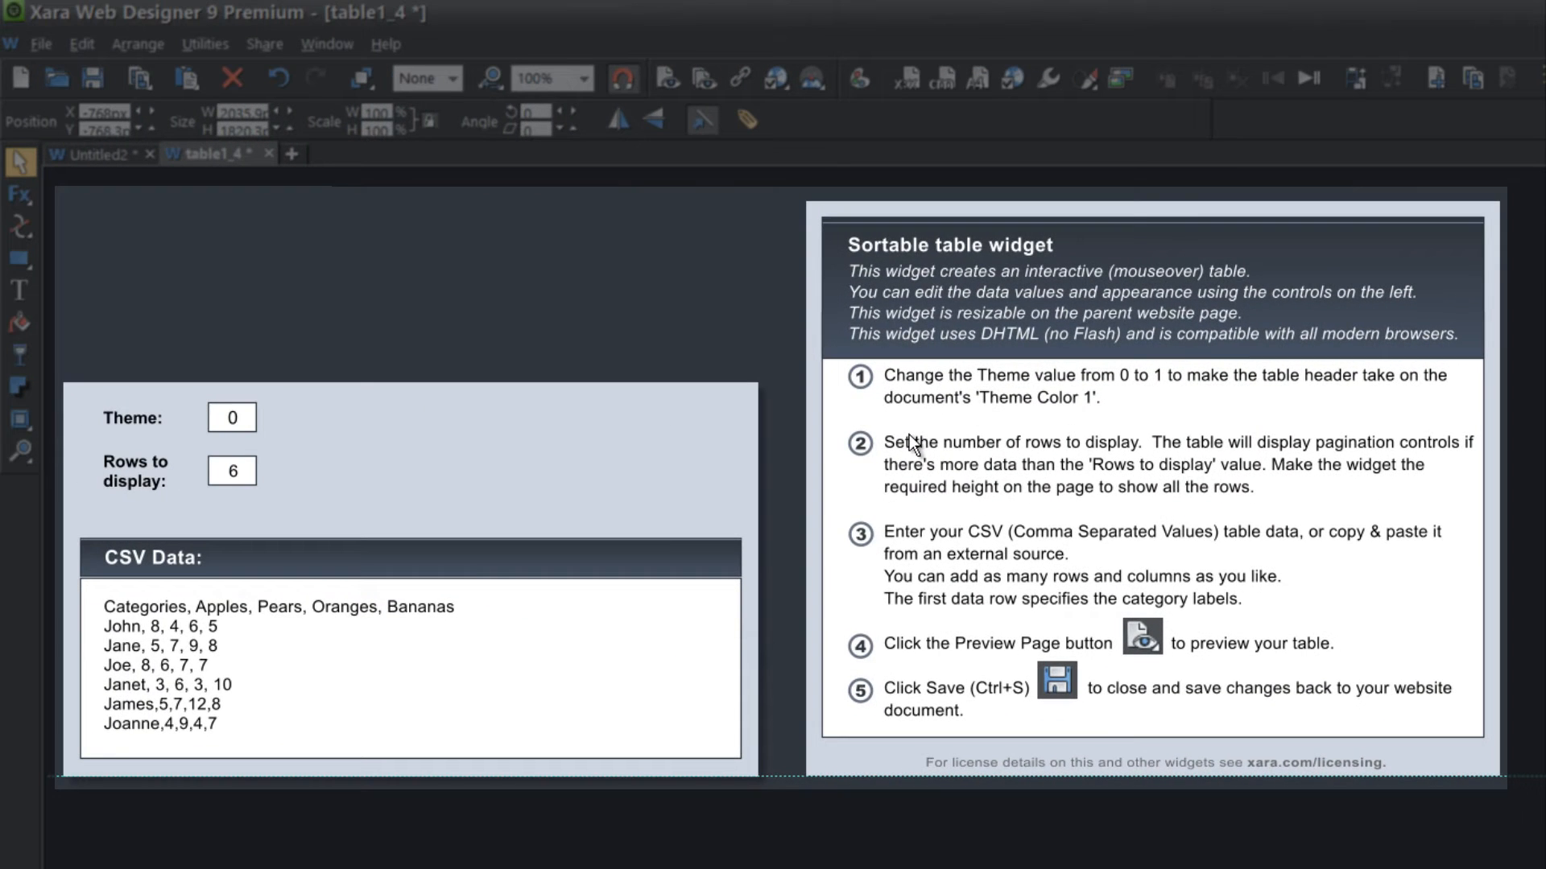
- Replace the first column heading "Categories" with "Name" in the widget's CSV data
{"action": "double_click", "coordinate": [170, 612]}
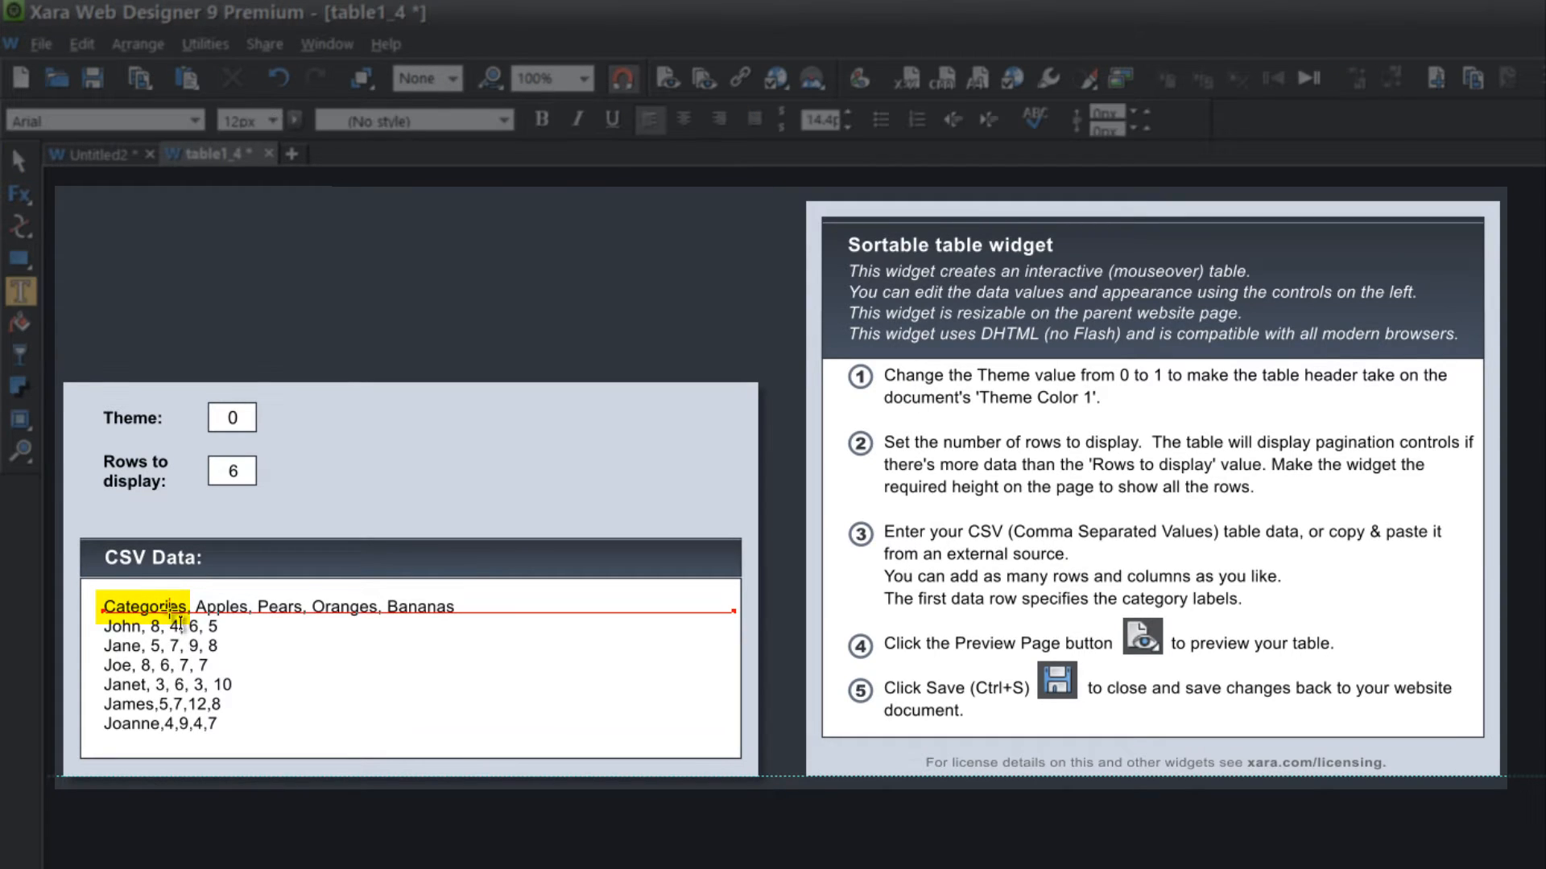
{"action": "left_click_drag", "start_coordinate": [188, 608], "coordinate": [84, 606]}
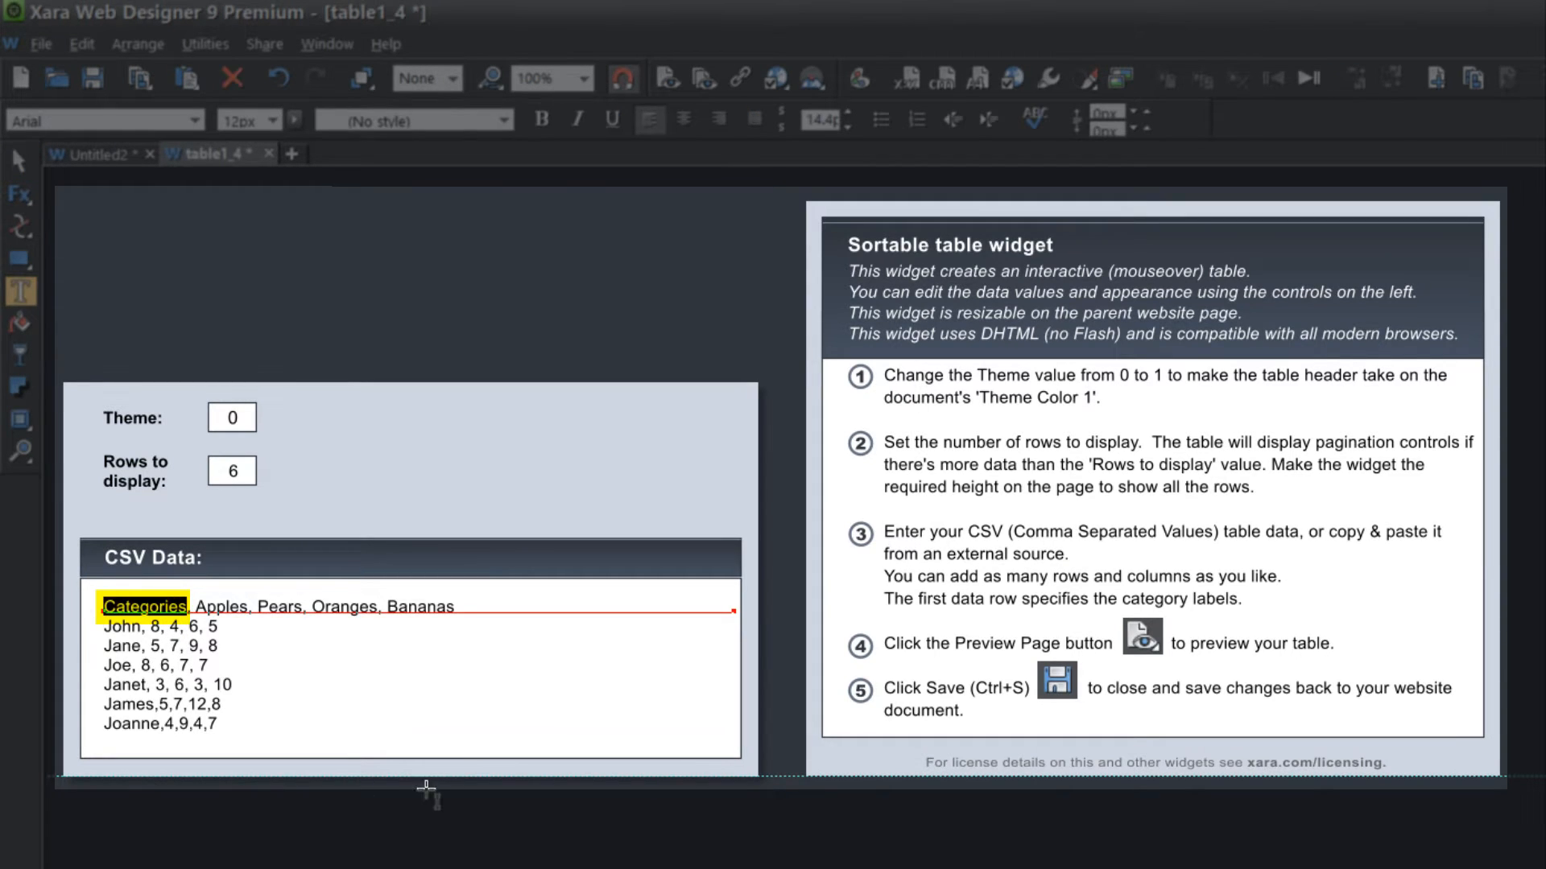
{"action": "type", "text": "Name"}
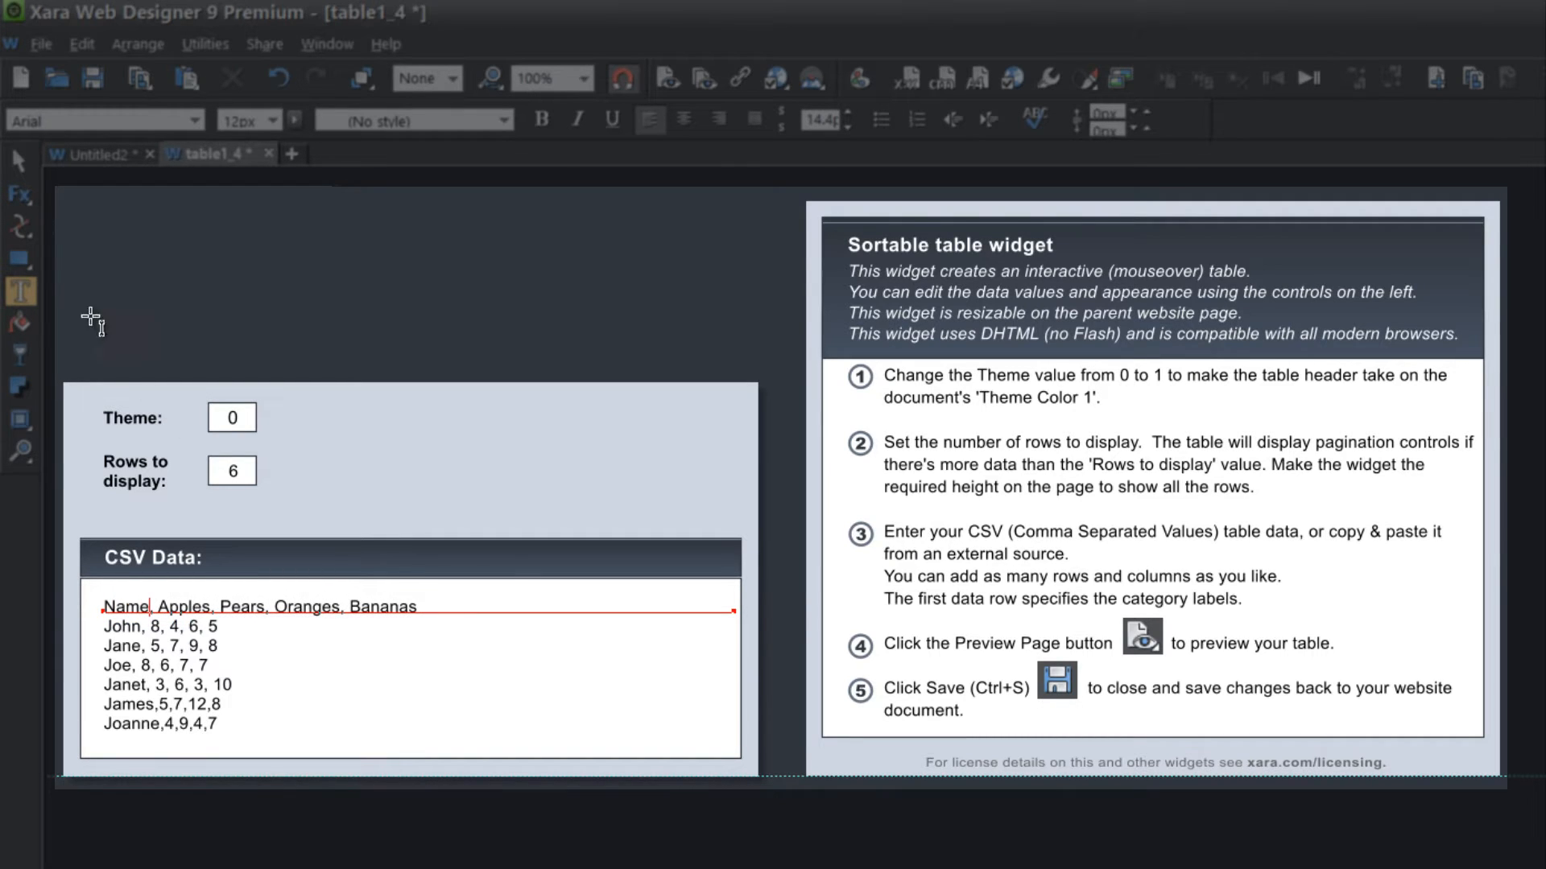
{"action": "left_click", "coordinate": [22, 165]}
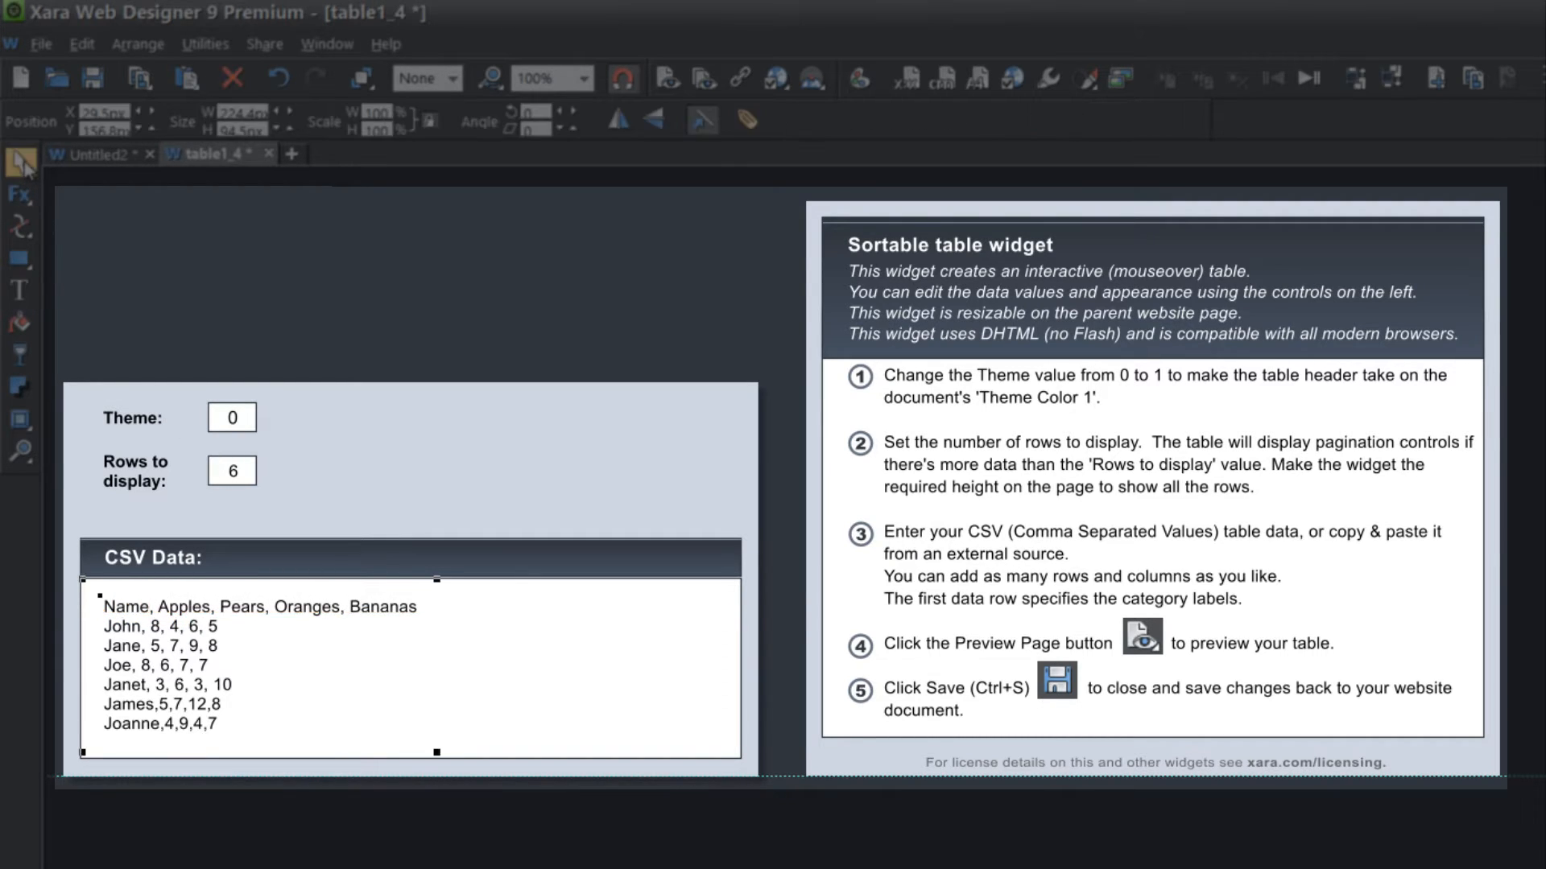
- Set the Apples value in the first data row of the CSV data to 100
{"action": "double_click", "coordinate": [161, 627]}
{"action": "key", "text": "BackSpace"}
{"action": "type", "text": "100"}
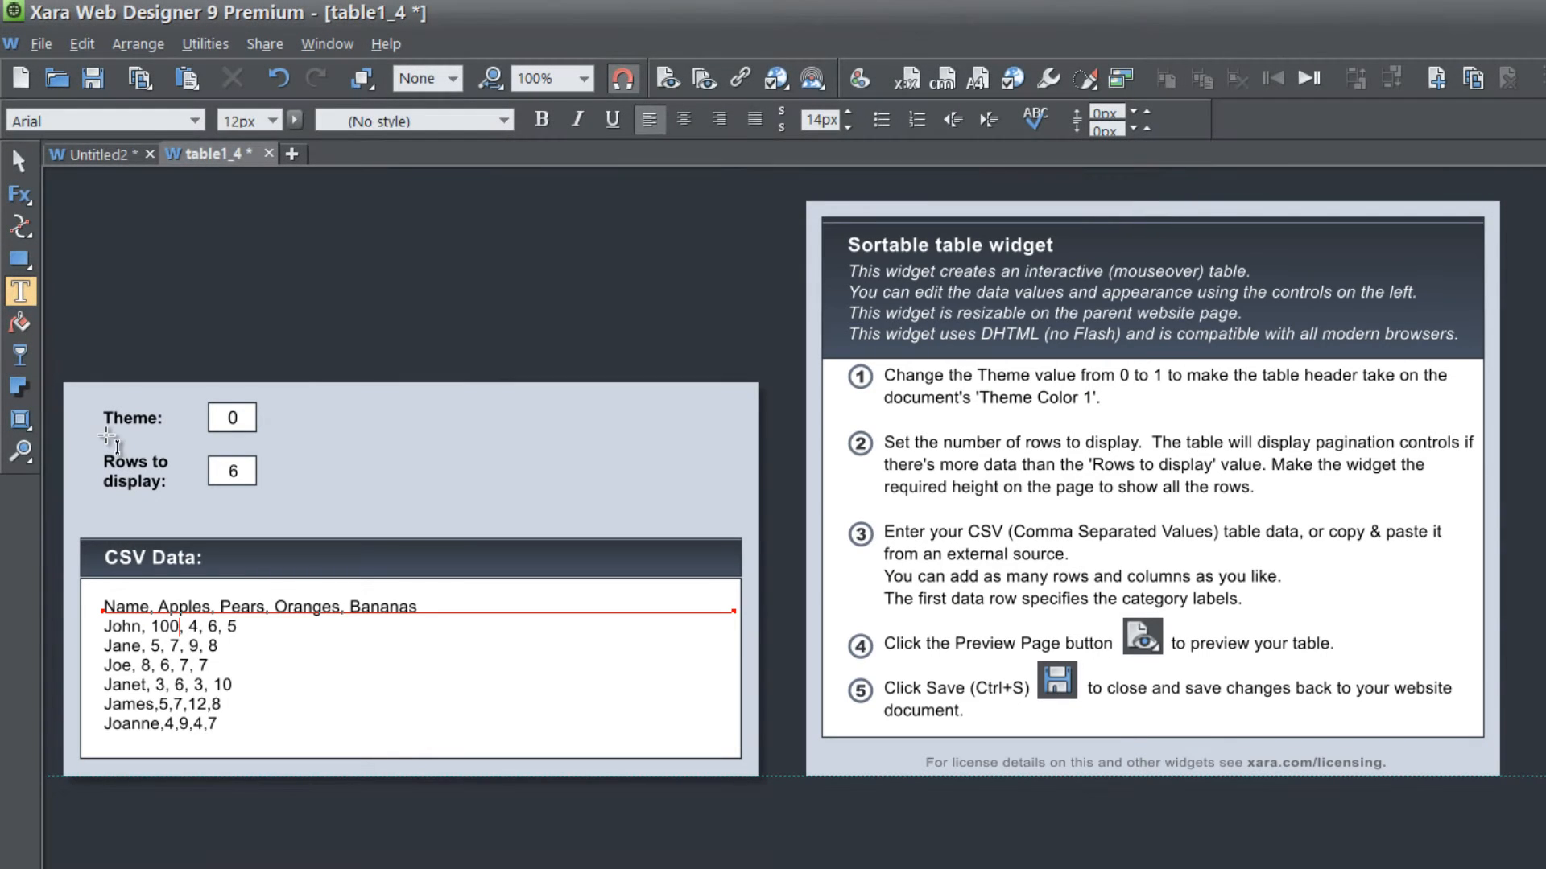
{"action": "left_click", "coordinate": [30, 176]}
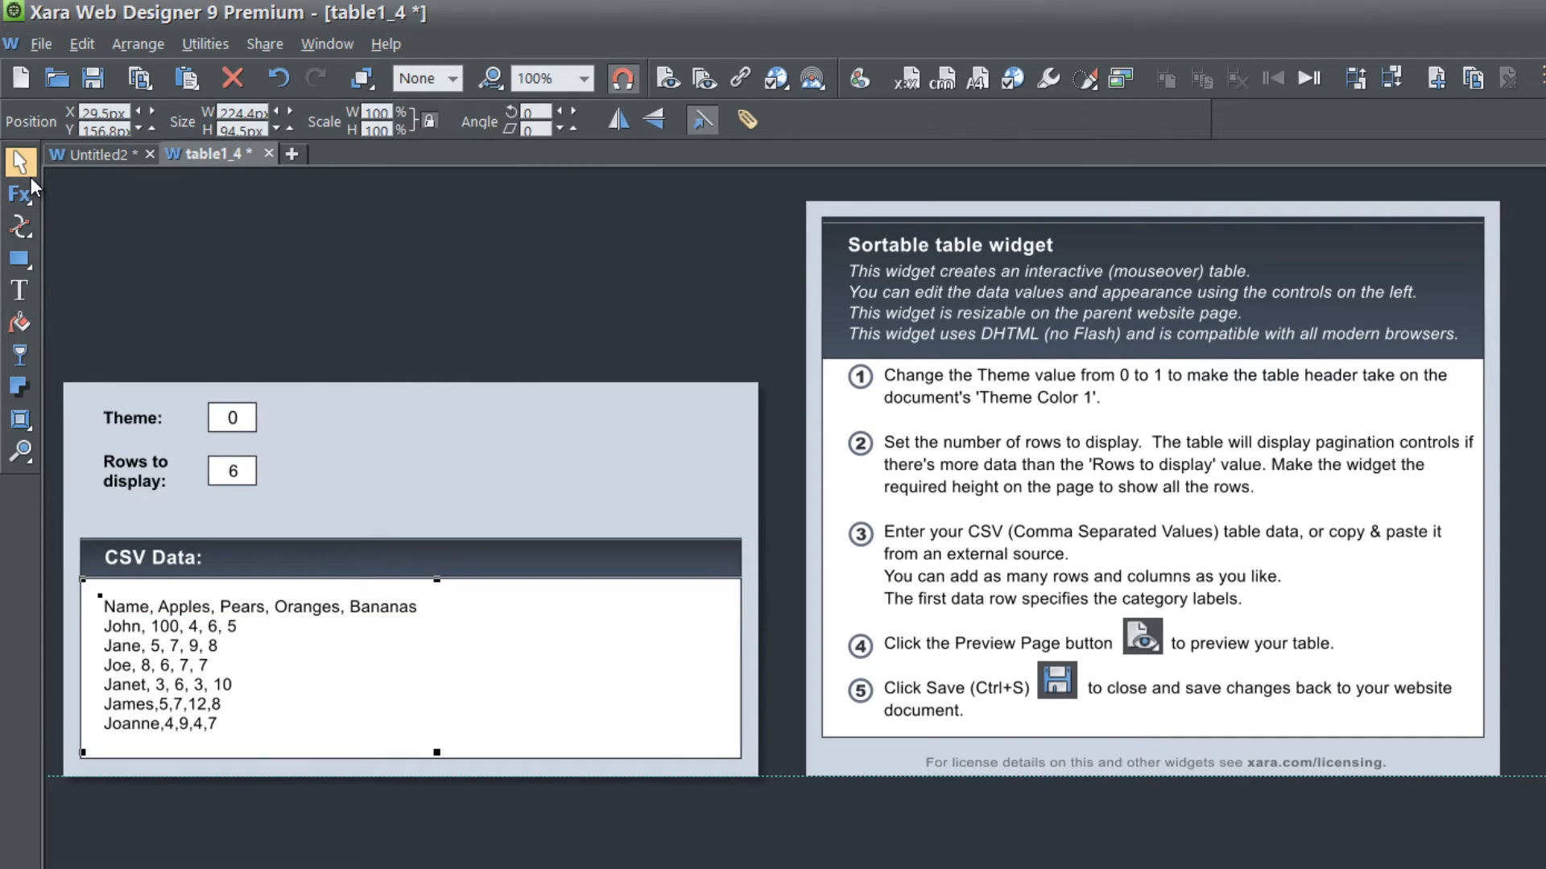
- Preview the edited table as a web page, check it in Chrome as well, and close both previews
{"action": "left_click", "coordinate": [42, 44]}
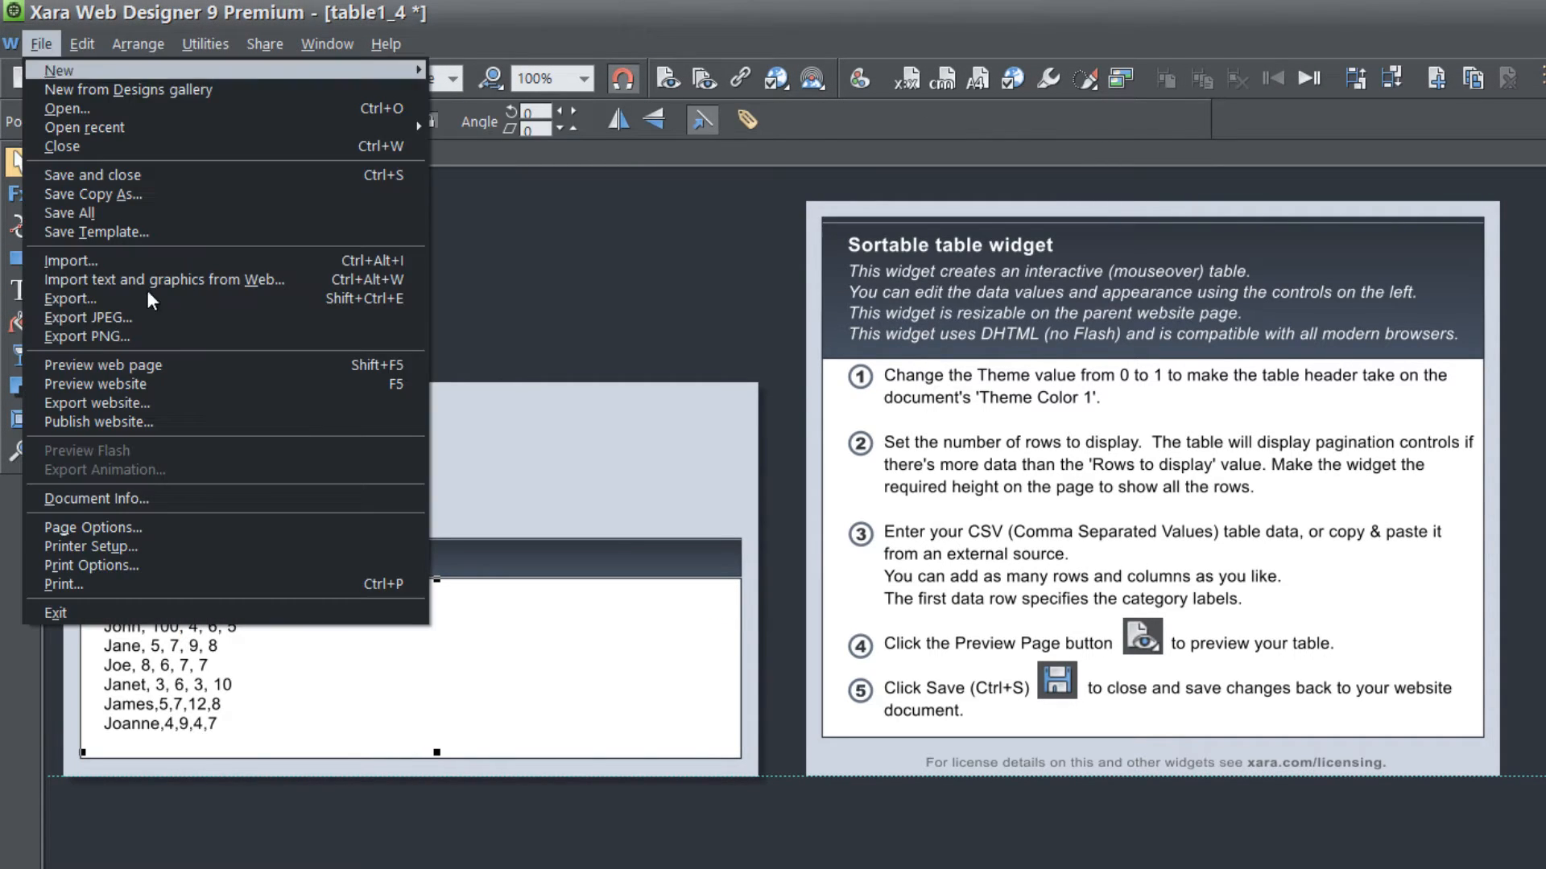
{"action": "left_click", "coordinate": [176, 365]}
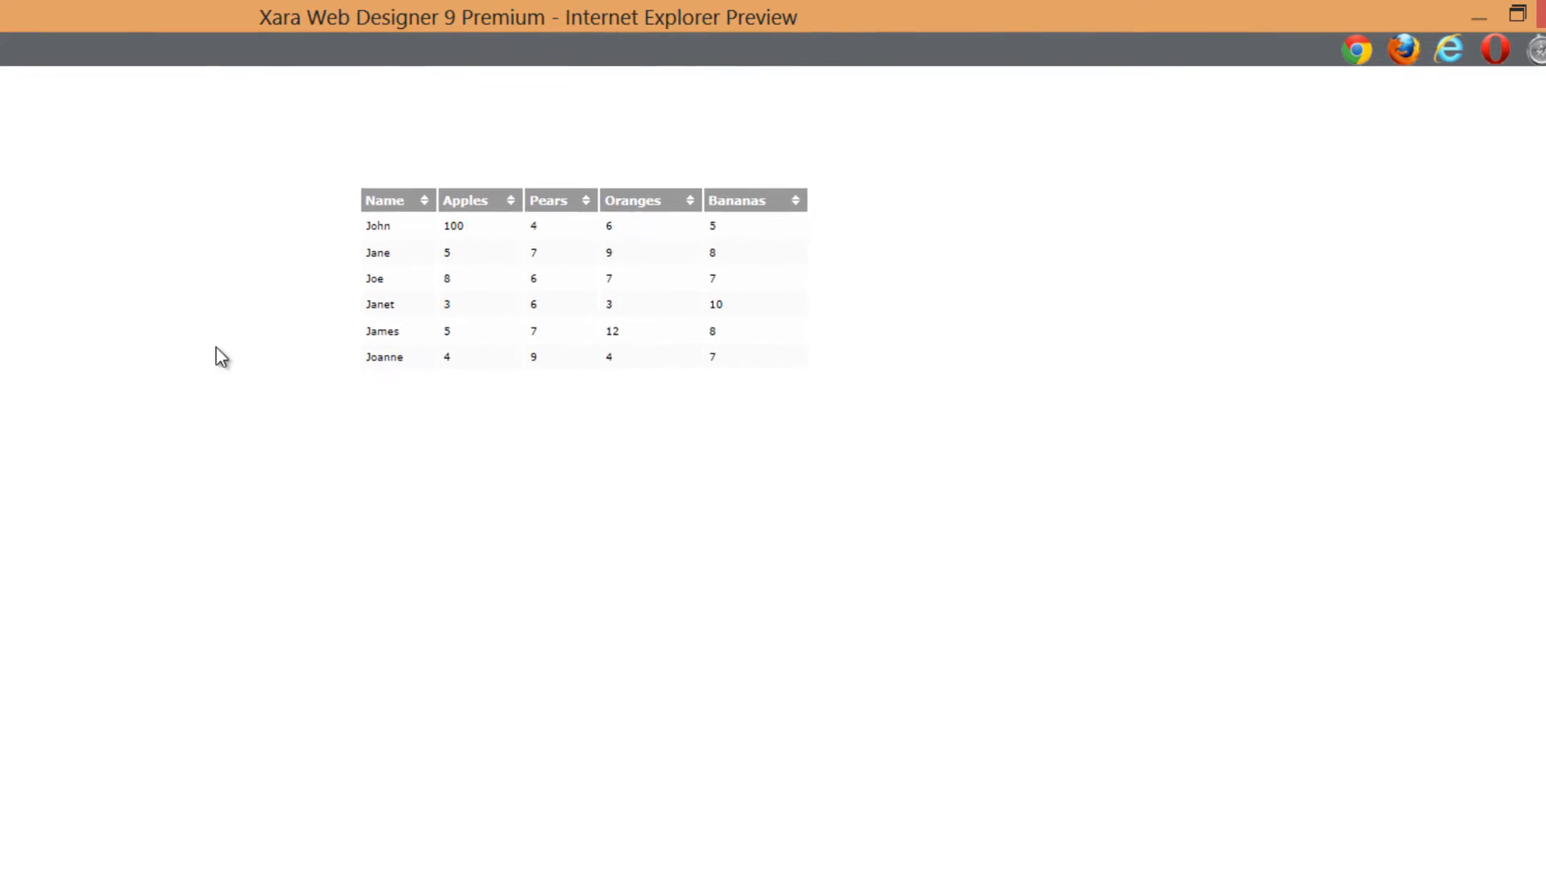
{"action": "left_click", "coordinate": [1299, 54]}
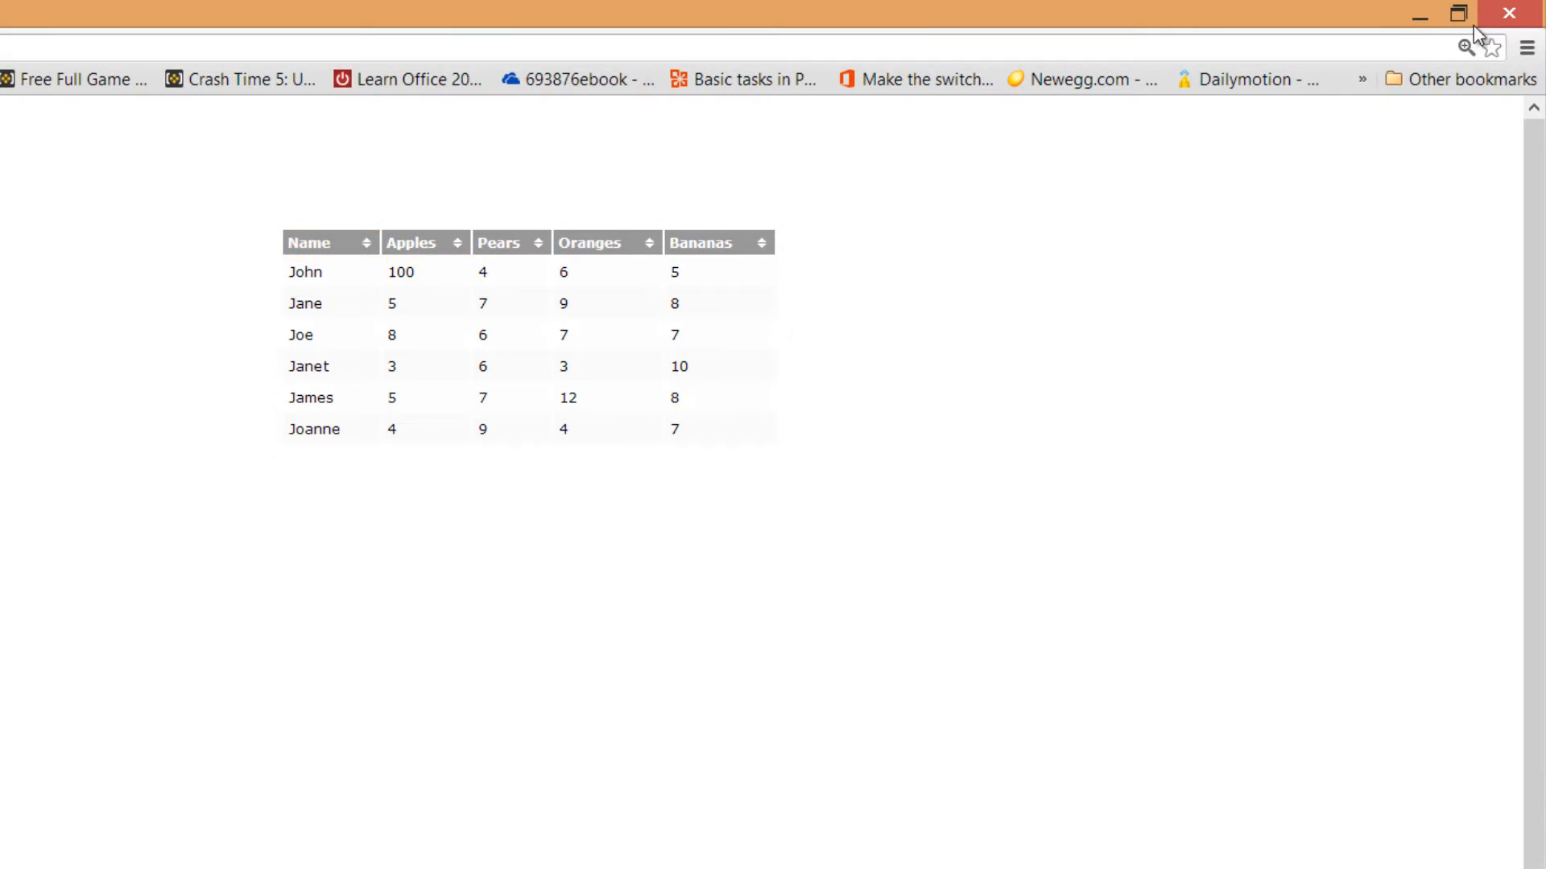
{"action": "left_click", "coordinate": [1503, 18]}
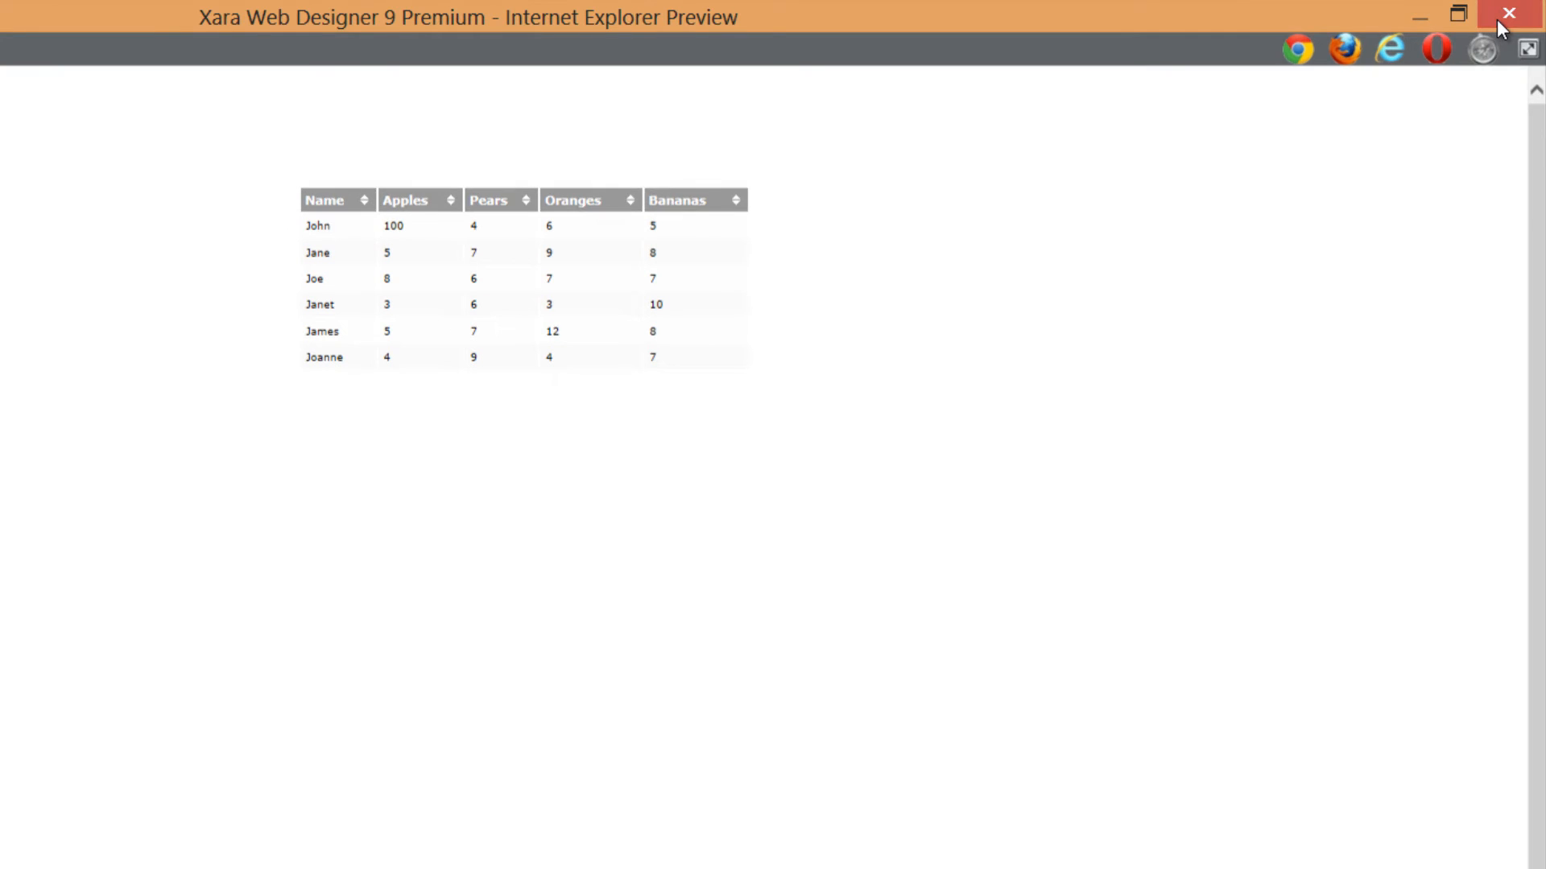
{"action": "left_click", "coordinate": [1496, 19]}
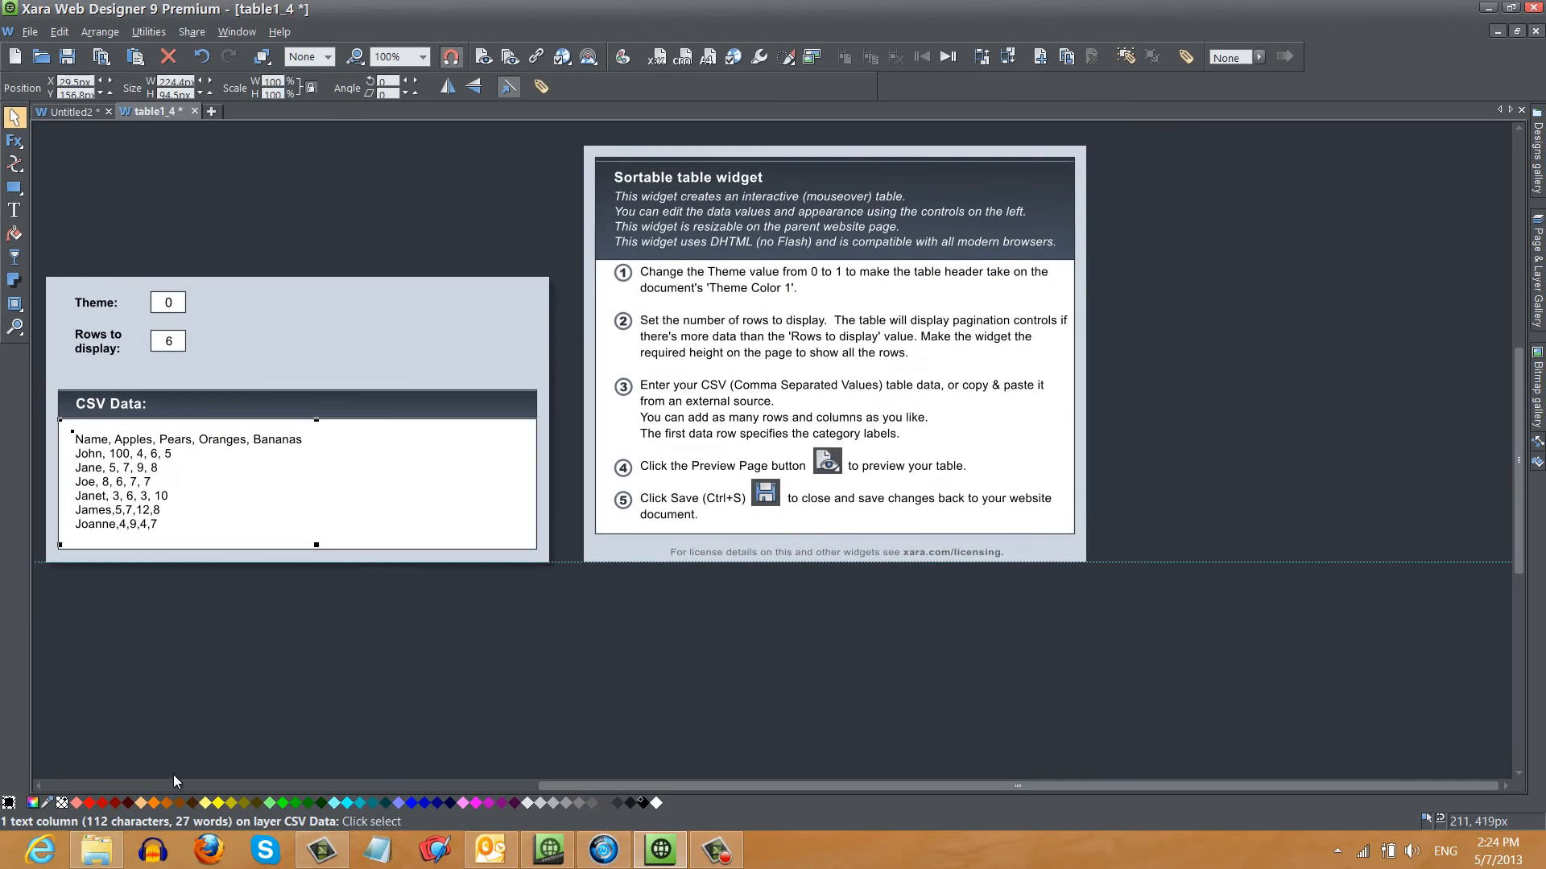
- Open the Sample file from the sample_excel folder in Excel and autofit the Employees and Vacation Time columns
{"action": "left_click", "coordinate": [95, 852]}
{"action": "double_click", "coordinate": [627, 339]}
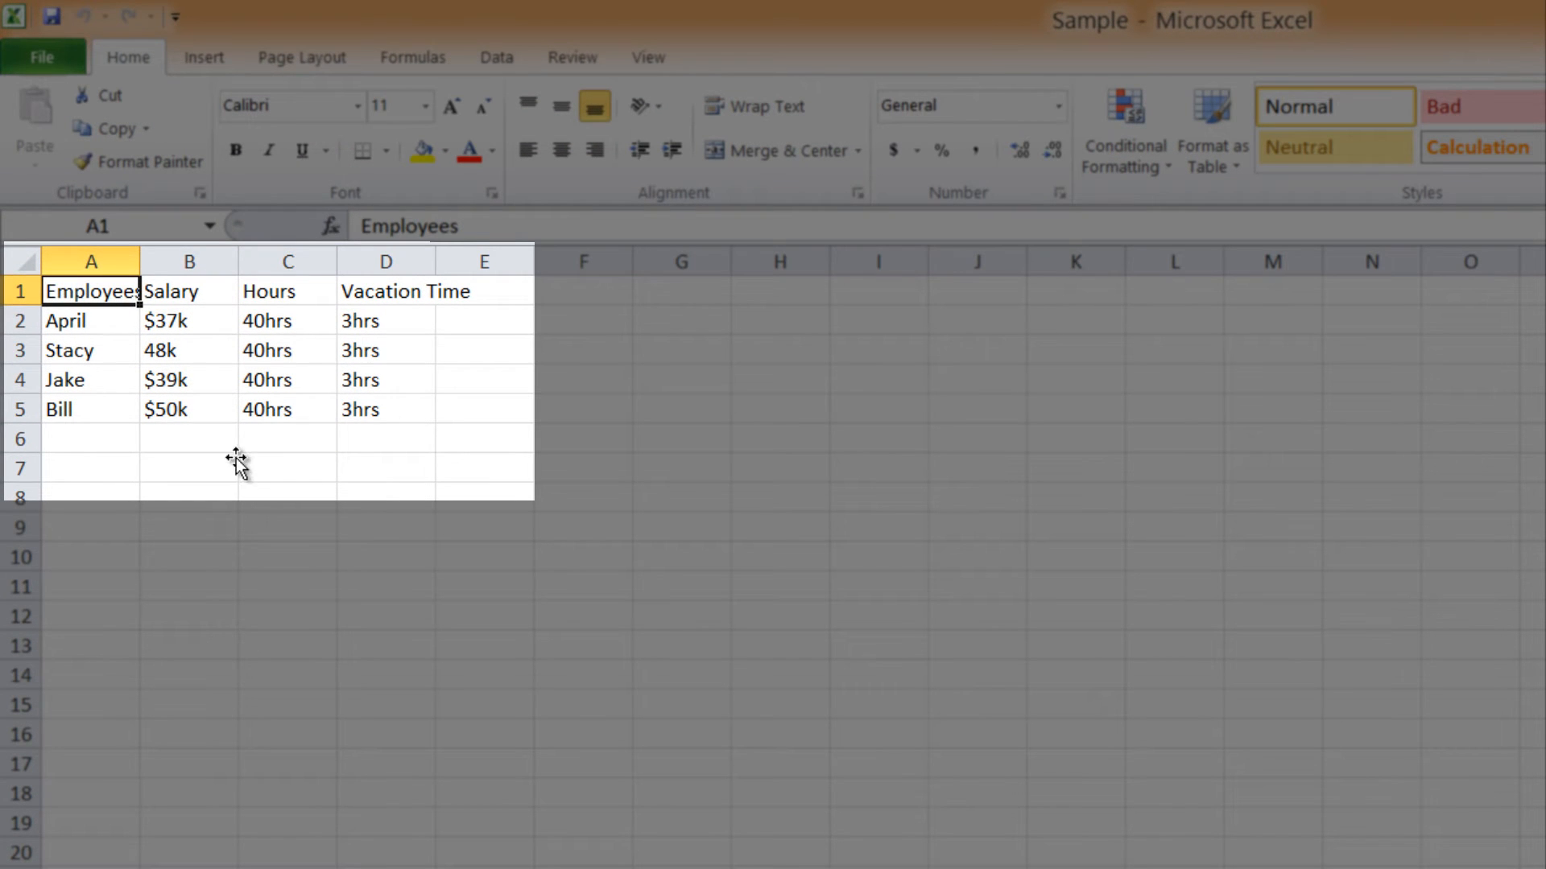
{"action": "left_click", "coordinate": [177, 437]}
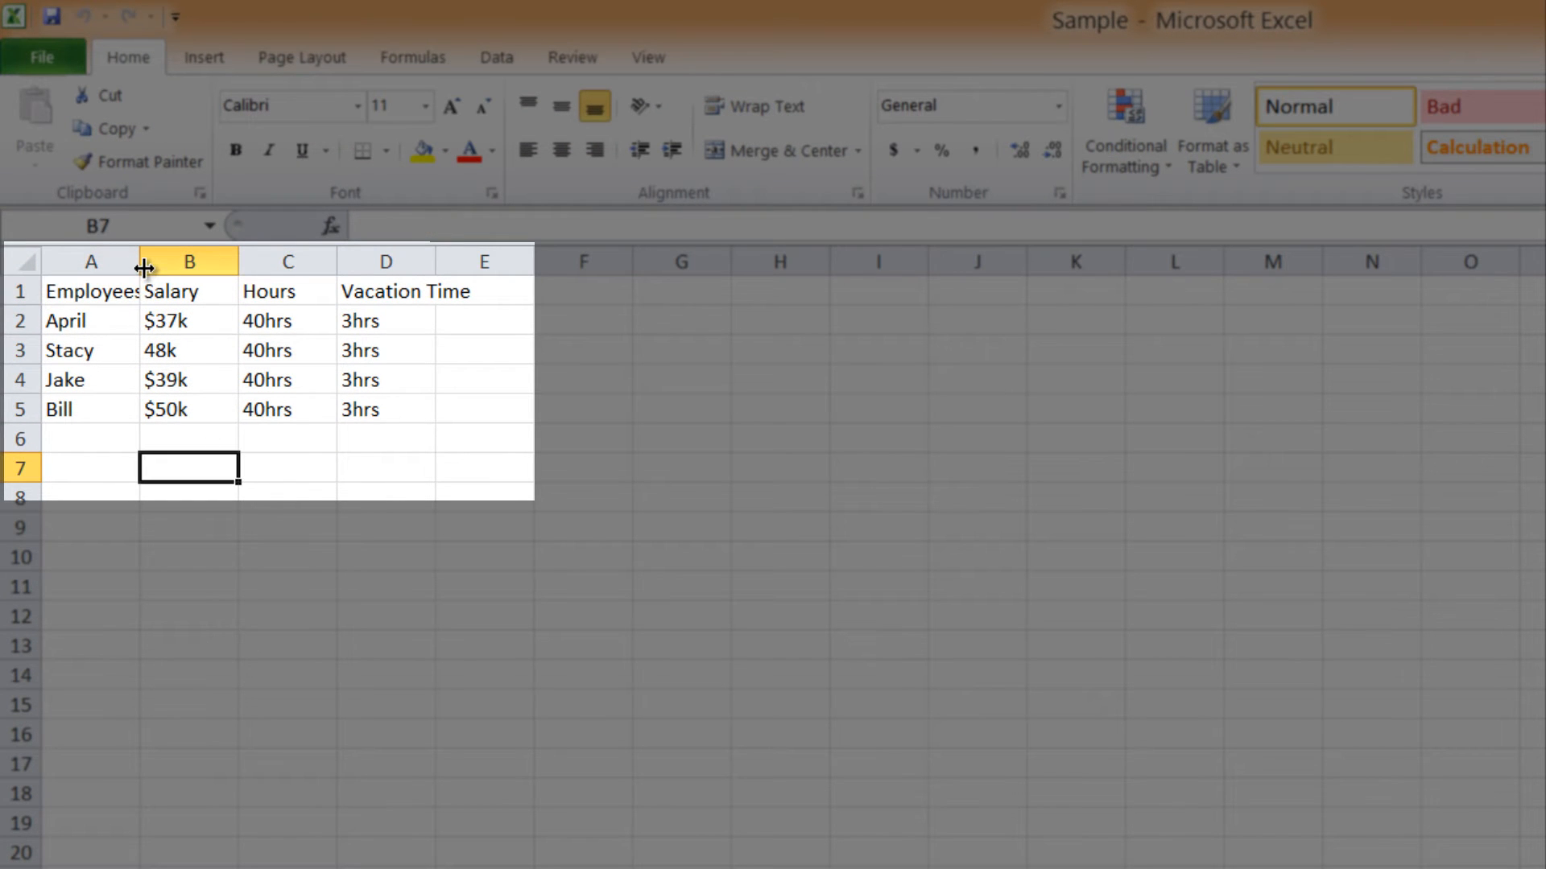
{"action": "double_click", "coordinate": [143, 269]}
{"action": "double_click", "coordinate": [446, 265]}
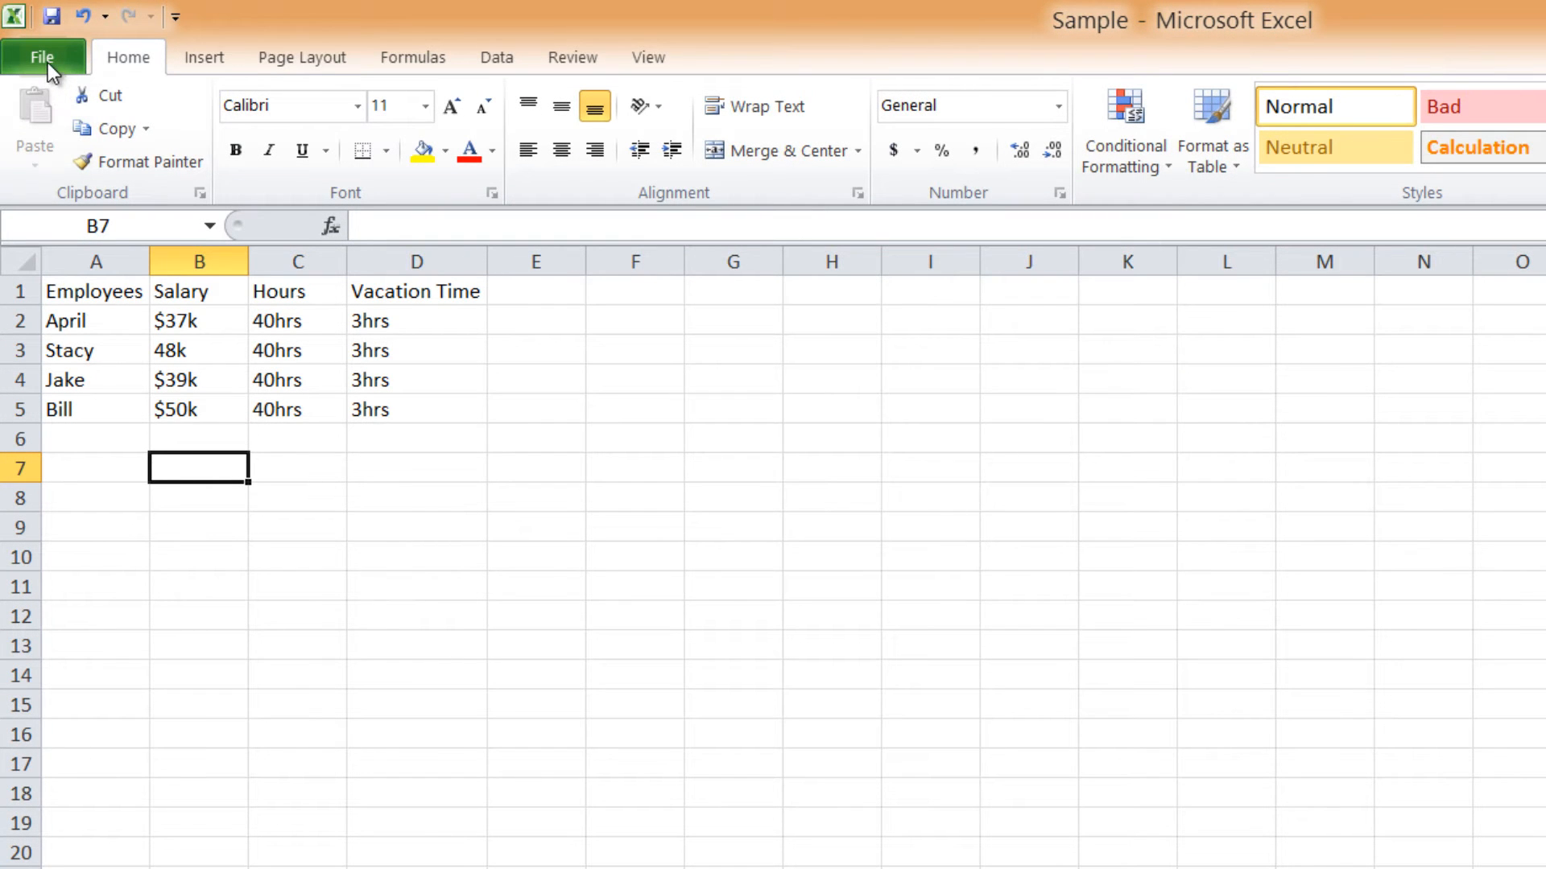
- Save the workbook as Sample in CSV (Comma delimited) format, replacing the existing file and keeping the CSV format
{"action": "left_click", "coordinate": [41, 56]}
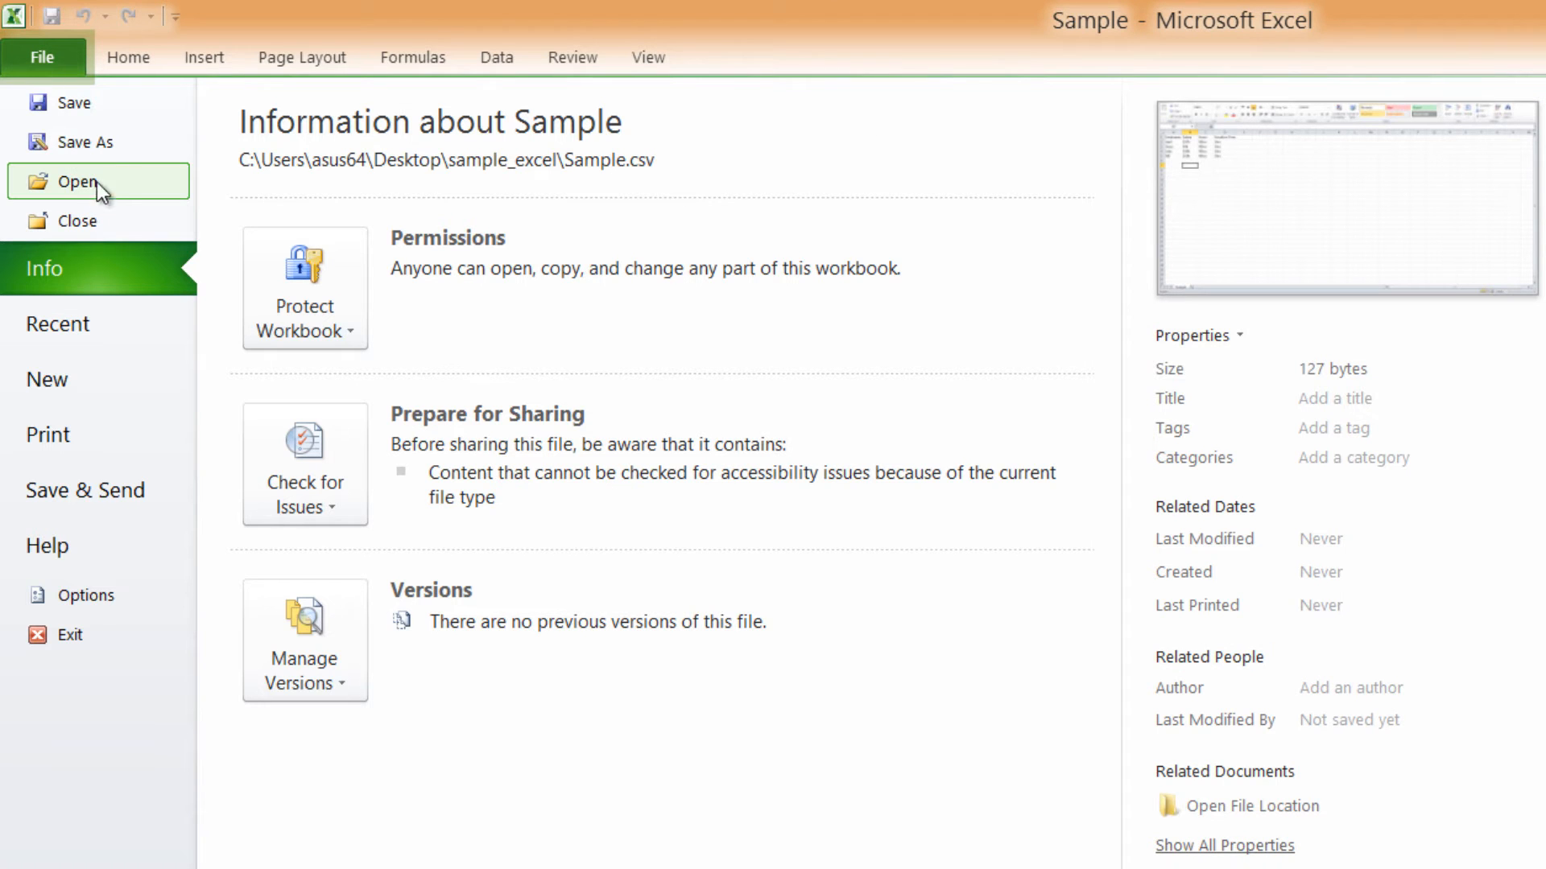
{"action": "left_click", "coordinate": [122, 146]}
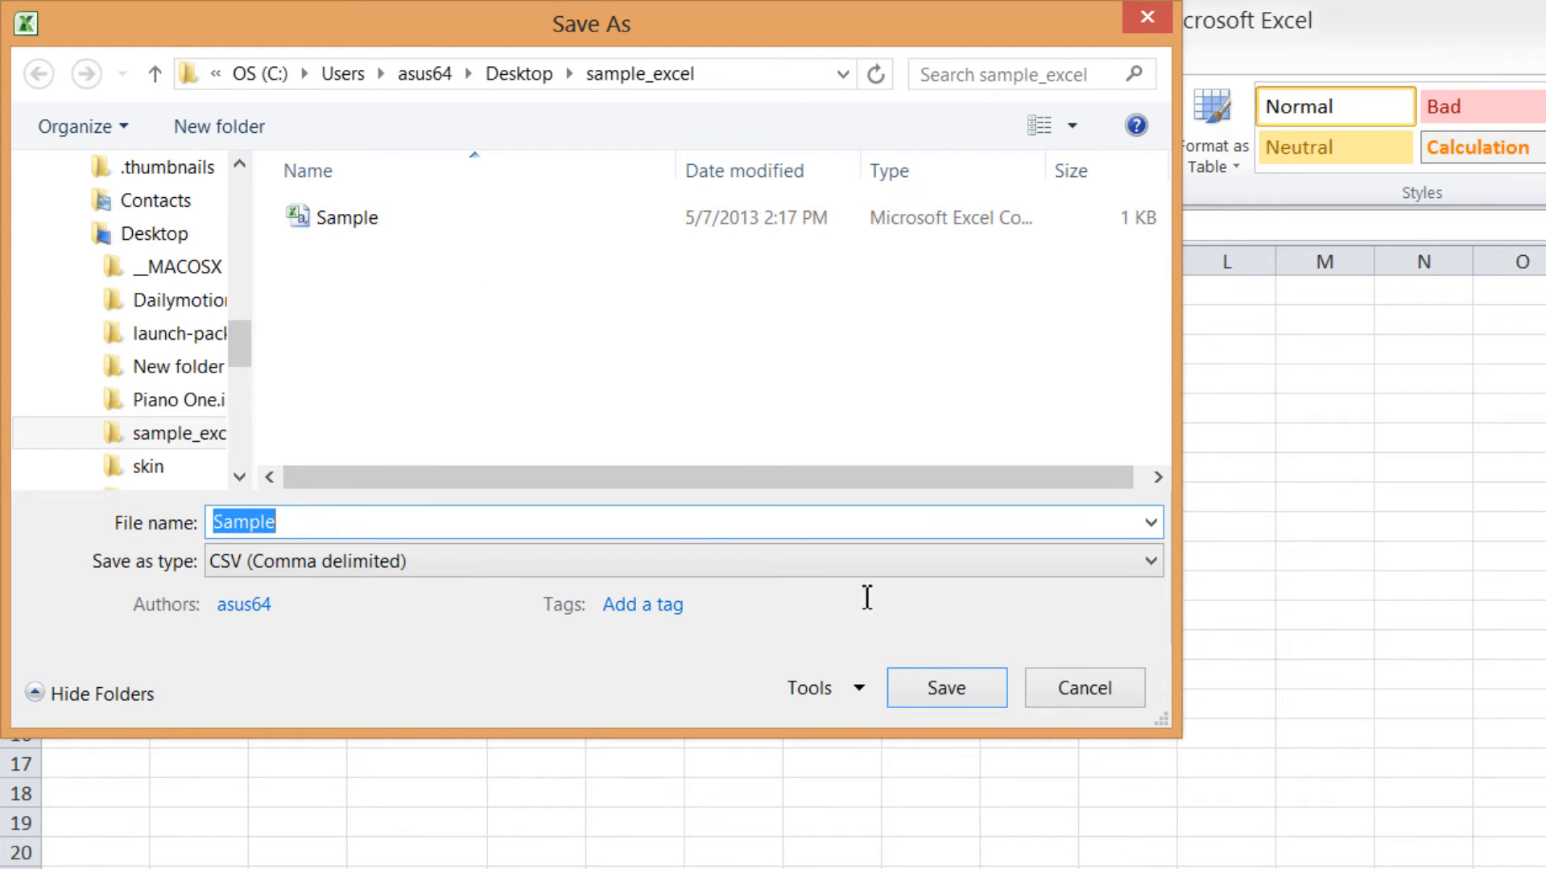
{"action": "left_click", "coordinate": [949, 674]}
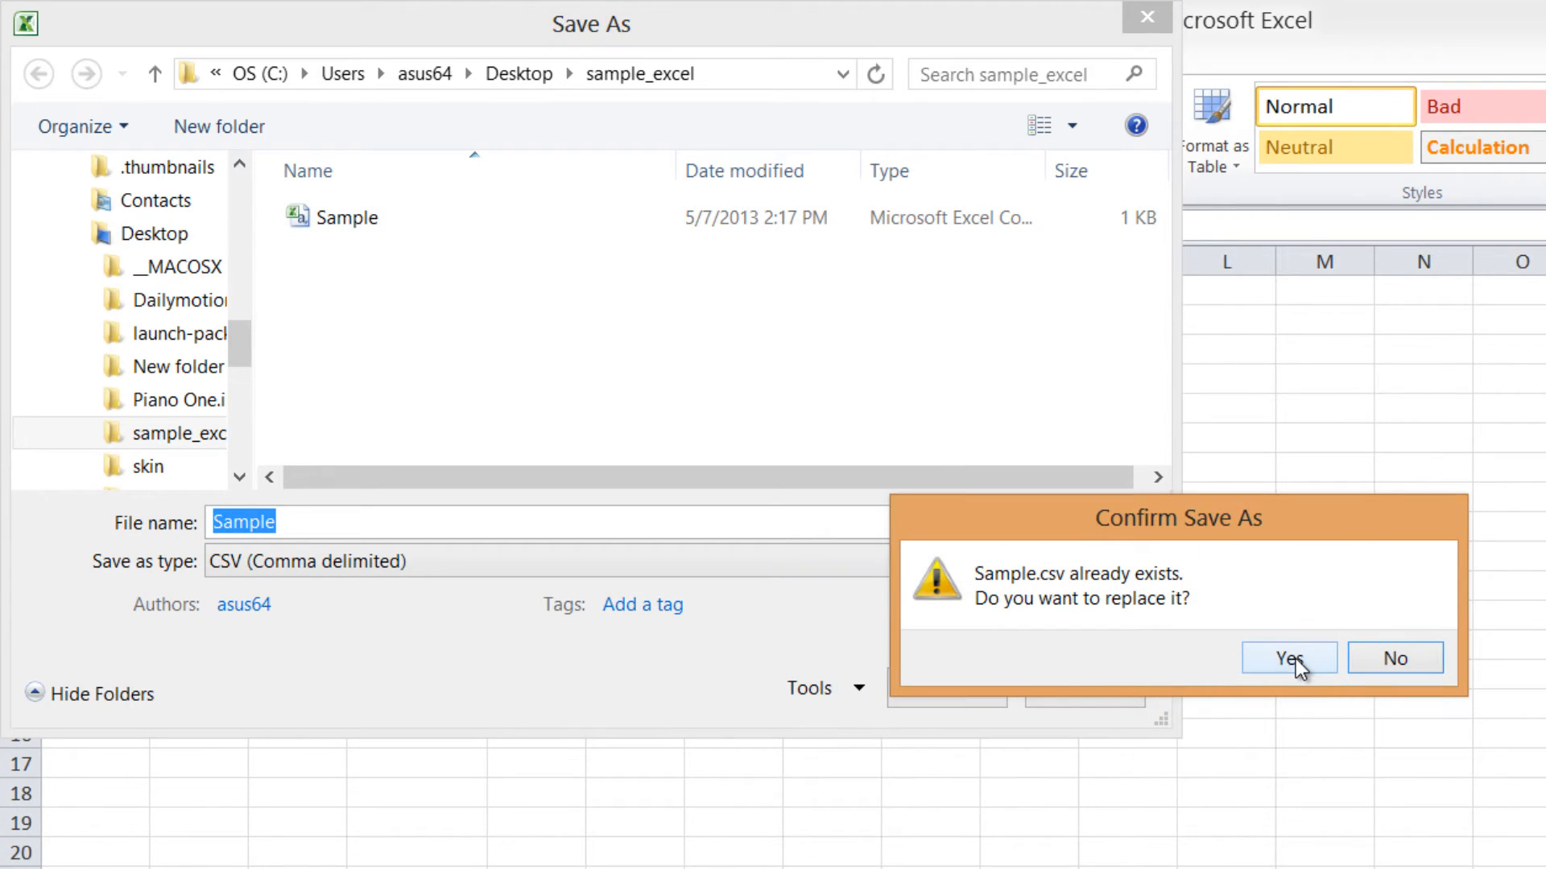
{"action": "left_click", "coordinate": [1292, 660]}
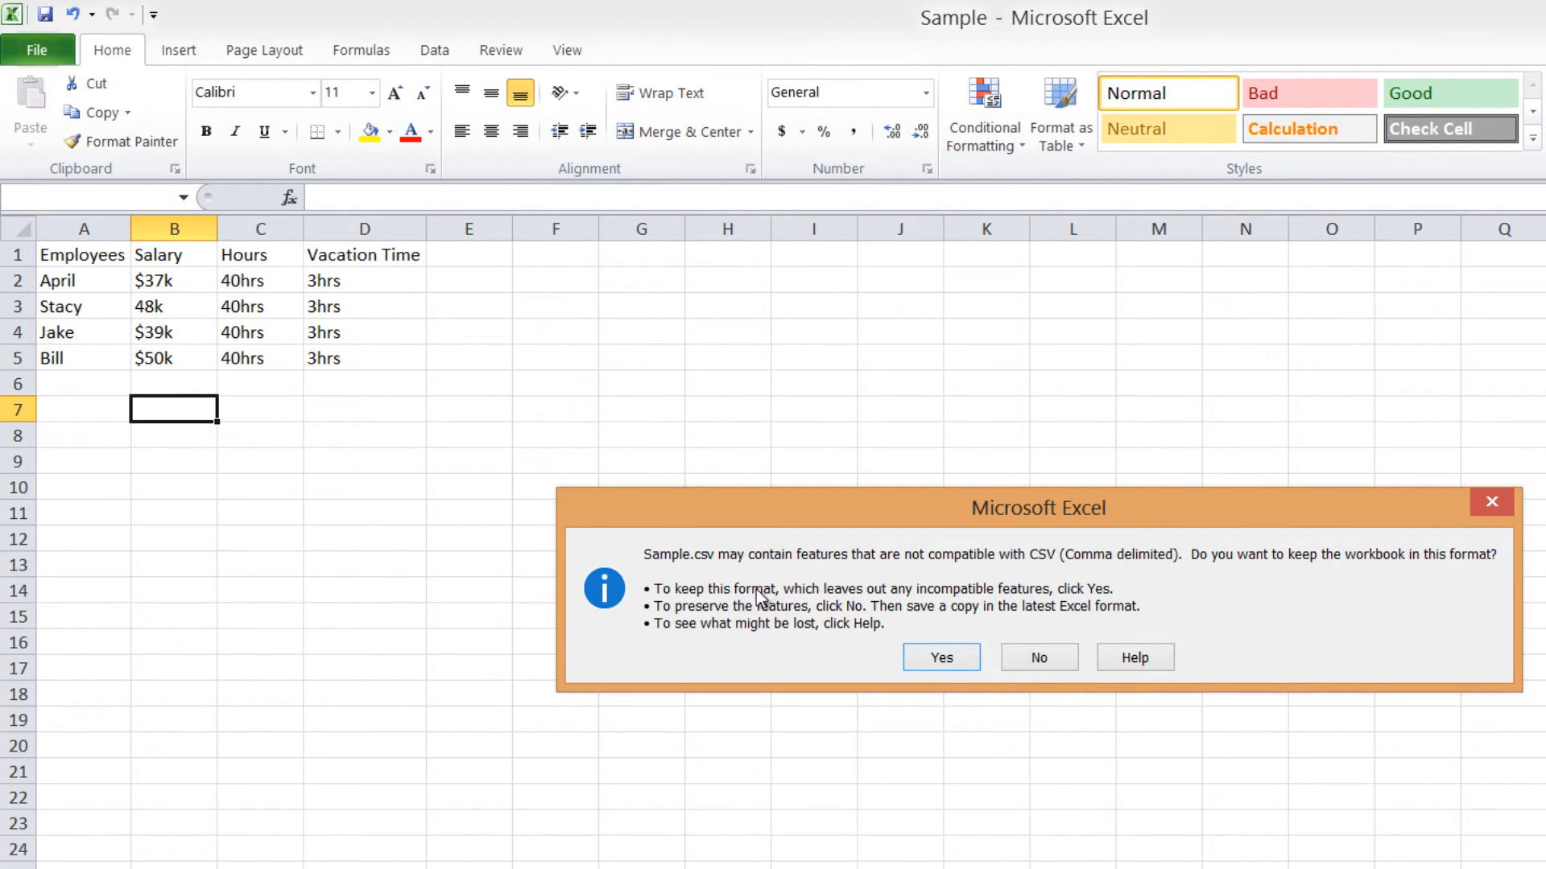
{"action": "left_click", "coordinate": [963, 660]}
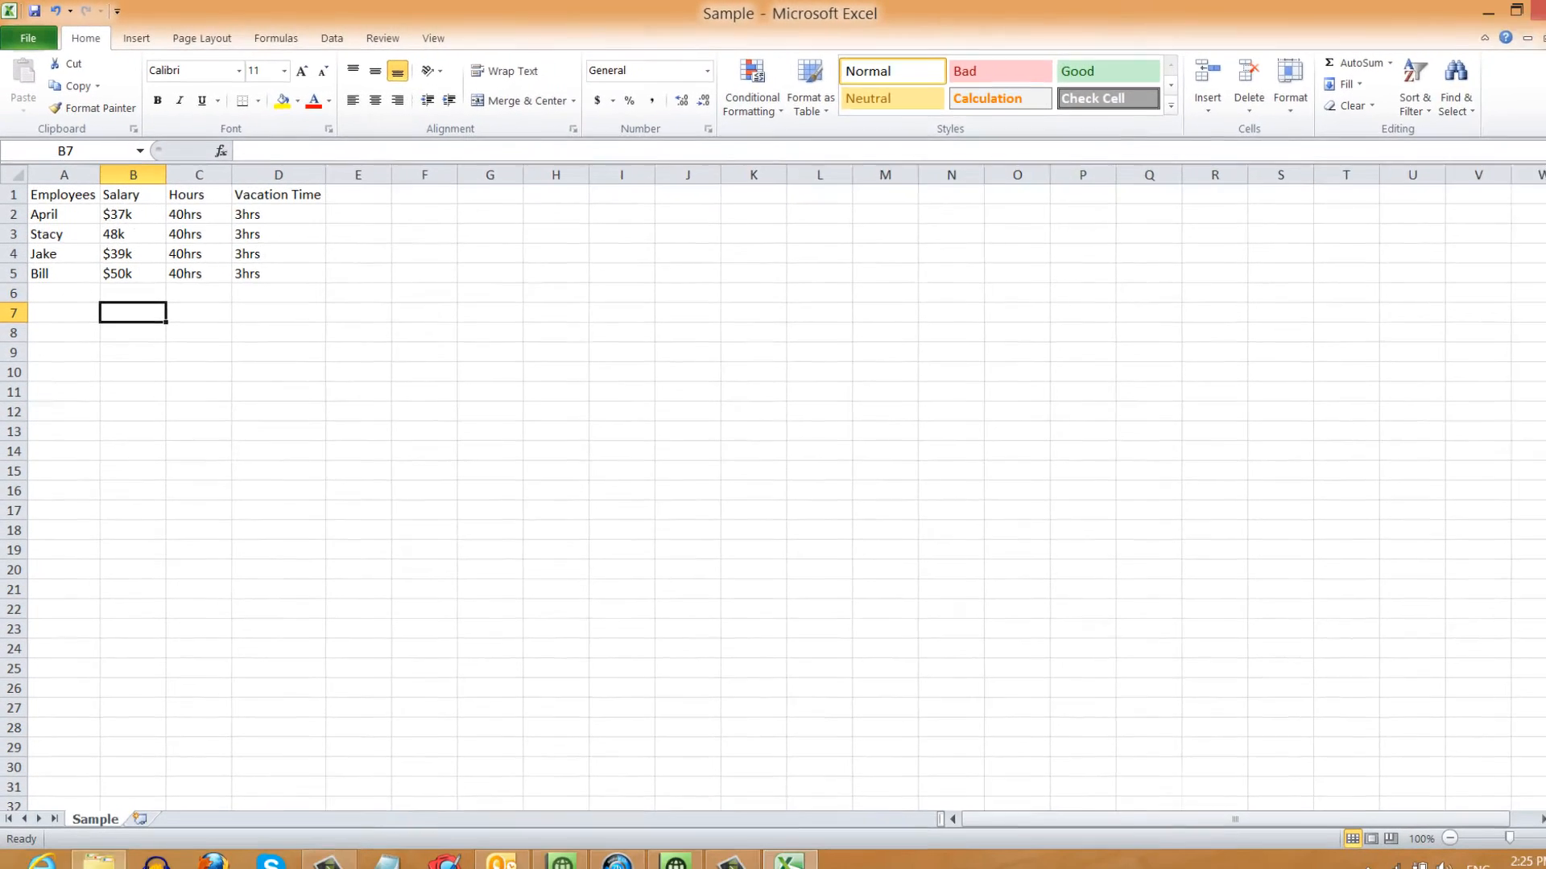
- Open the Sample CSV file from the sample_excel folder in Notepad, moving the folder window aside to reach the blank document
{"action": "left_click", "coordinate": [98, 851]}
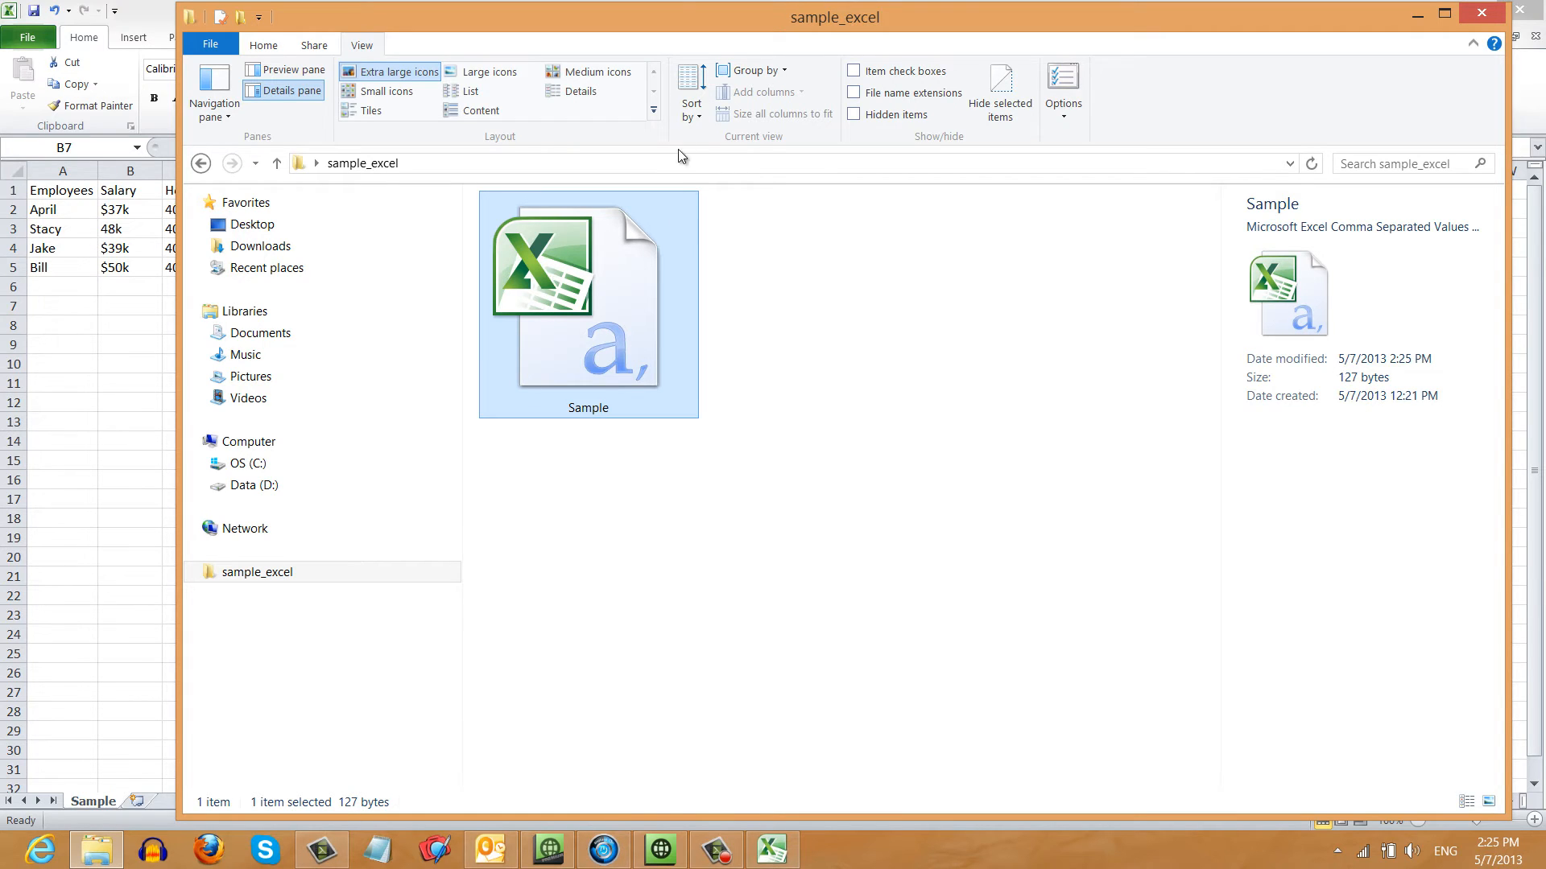
{"action": "left_click", "coordinate": [377, 851]}
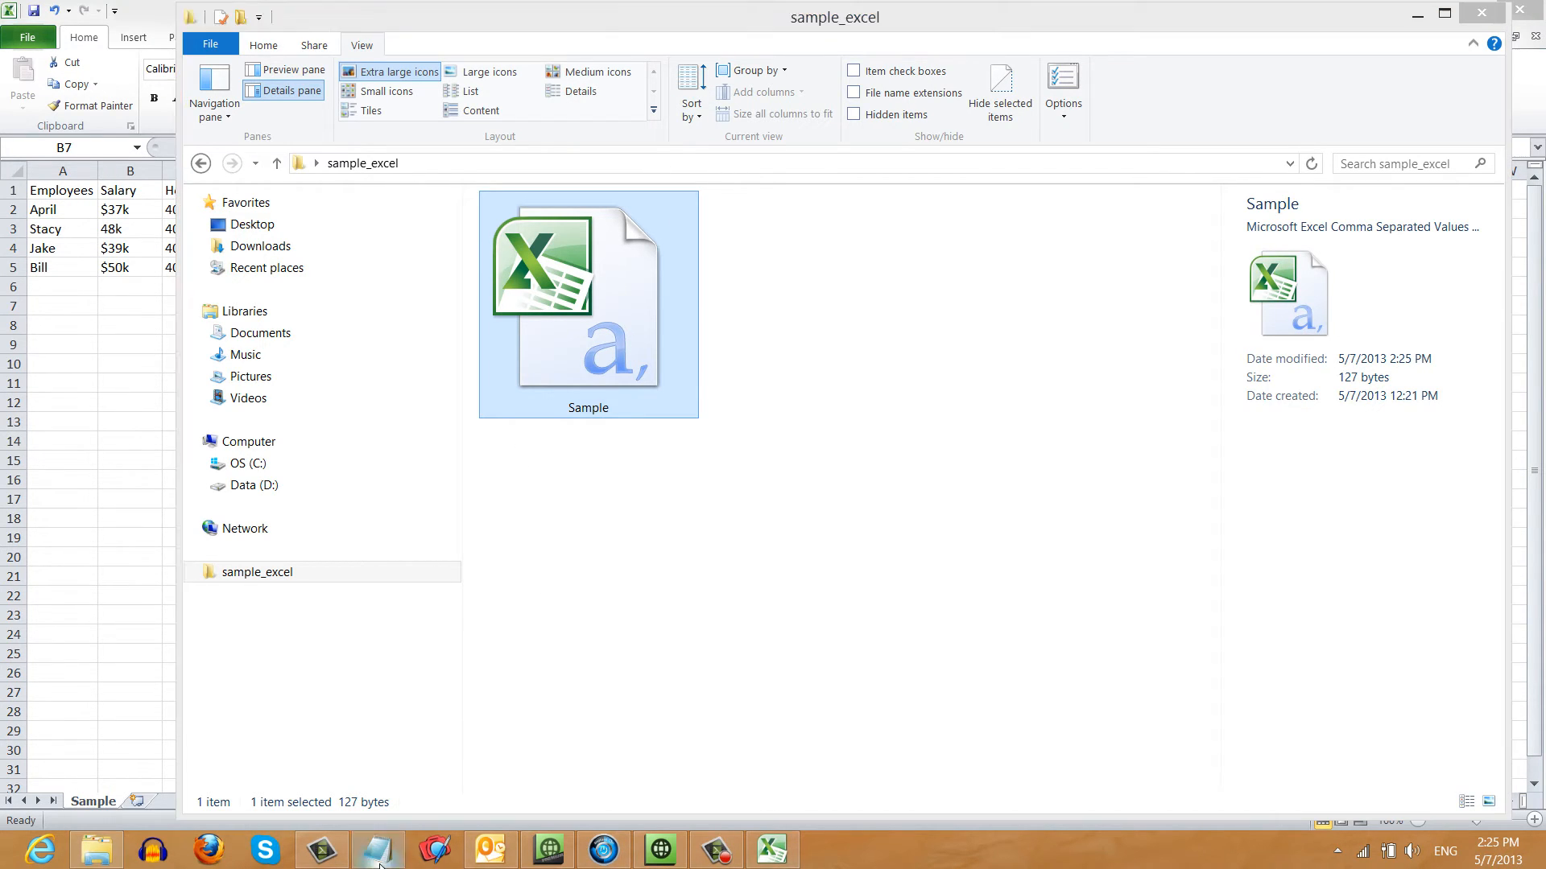
{"action": "left_click", "coordinate": [1128, 78]}
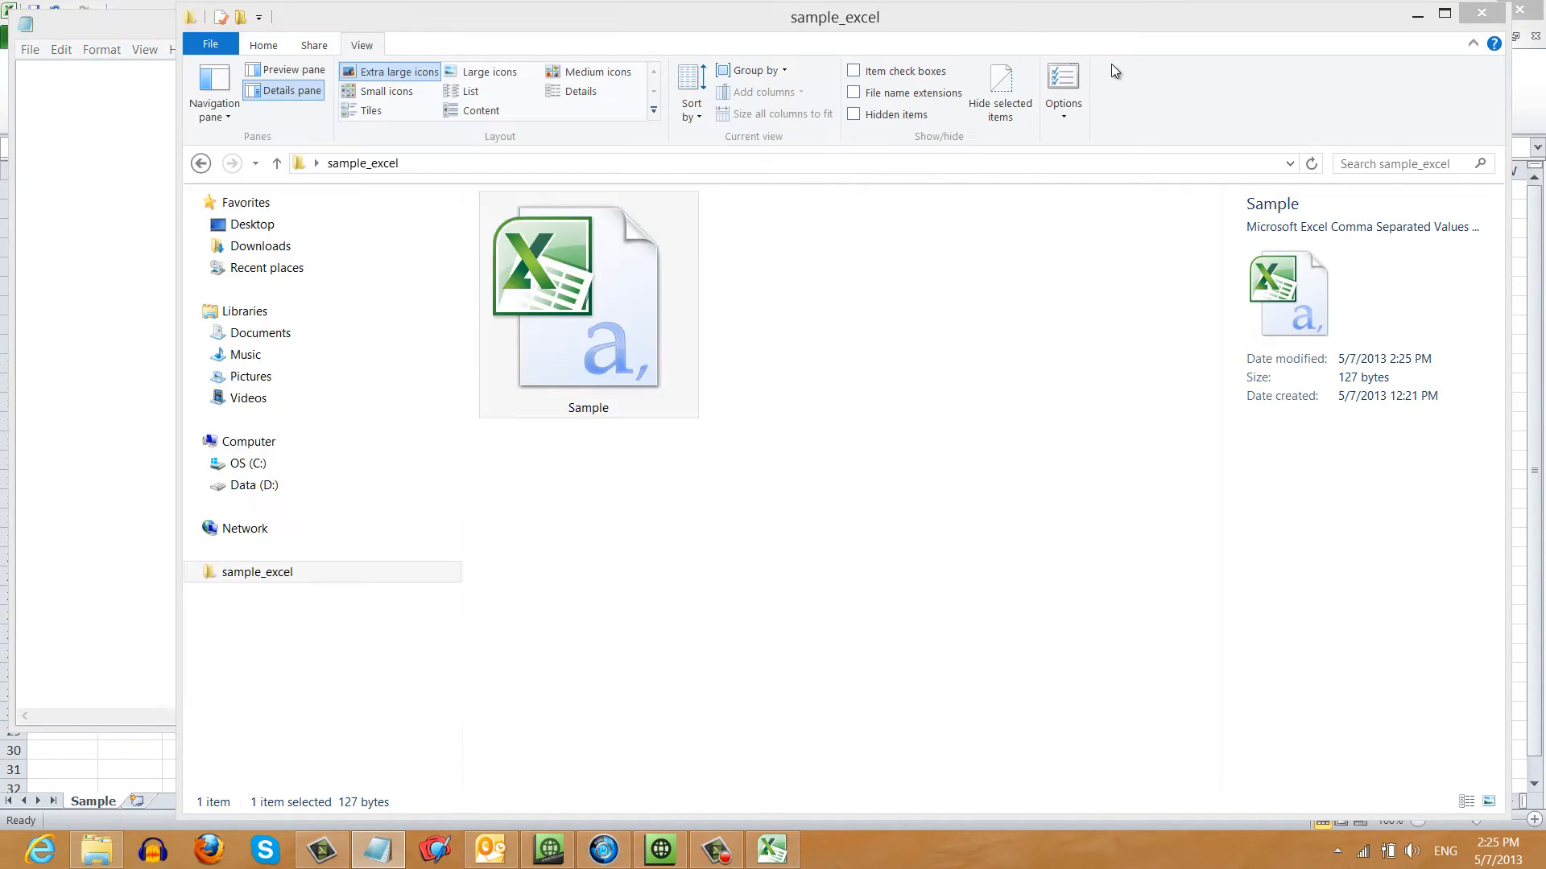
{"action": "left_click_drag", "start_coordinate": [1009, 27], "coordinate": [1379, 27]}
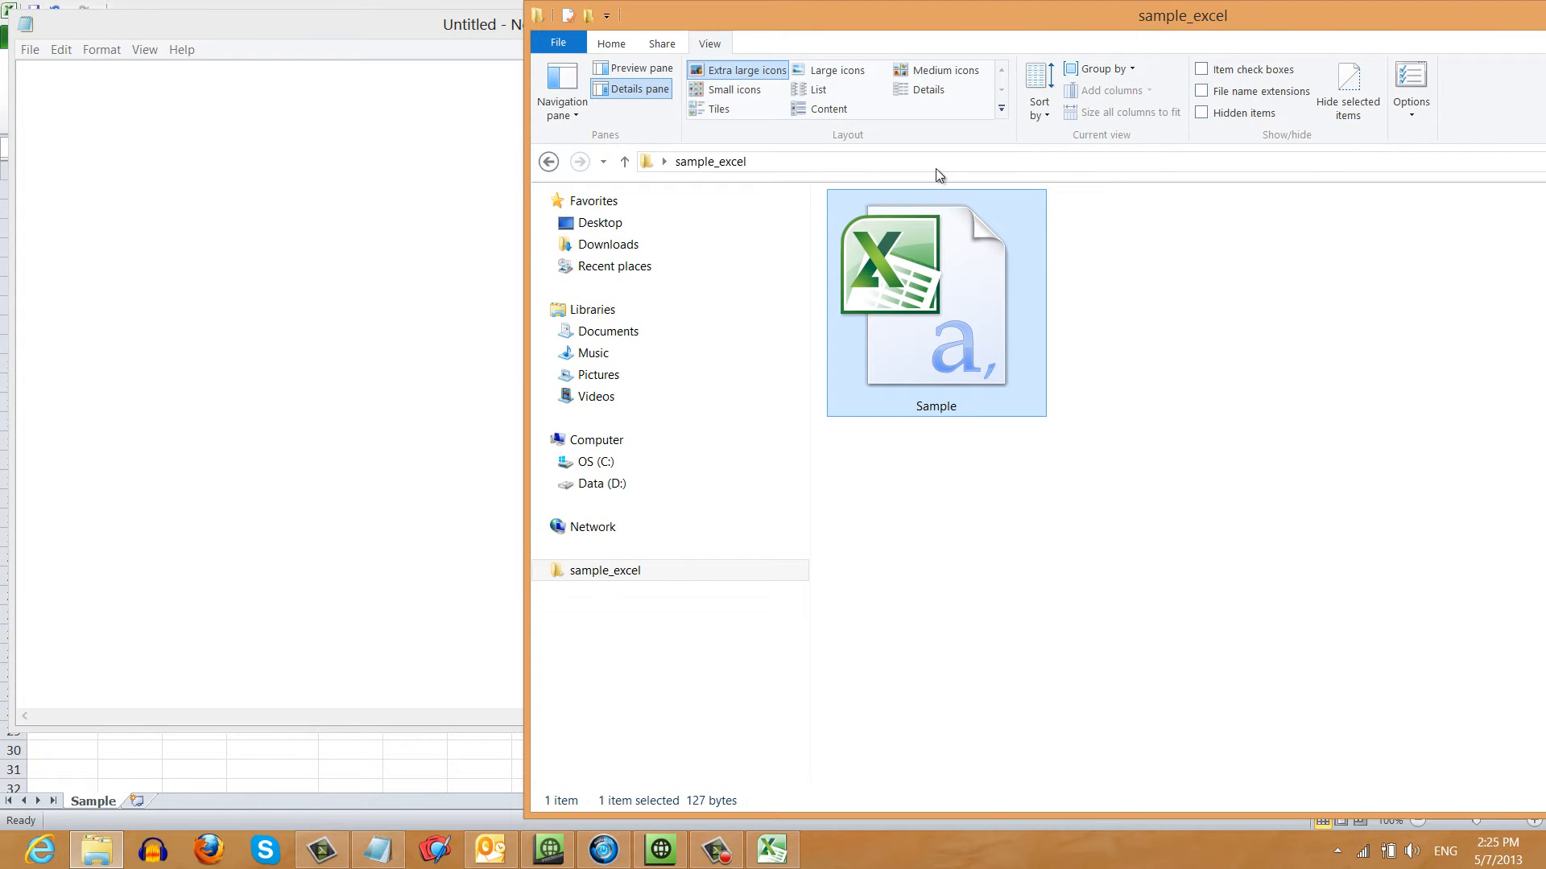
{"action": "left_click_drag", "start_coordinate": [902, 16], "coordinate": [1227, 28]}
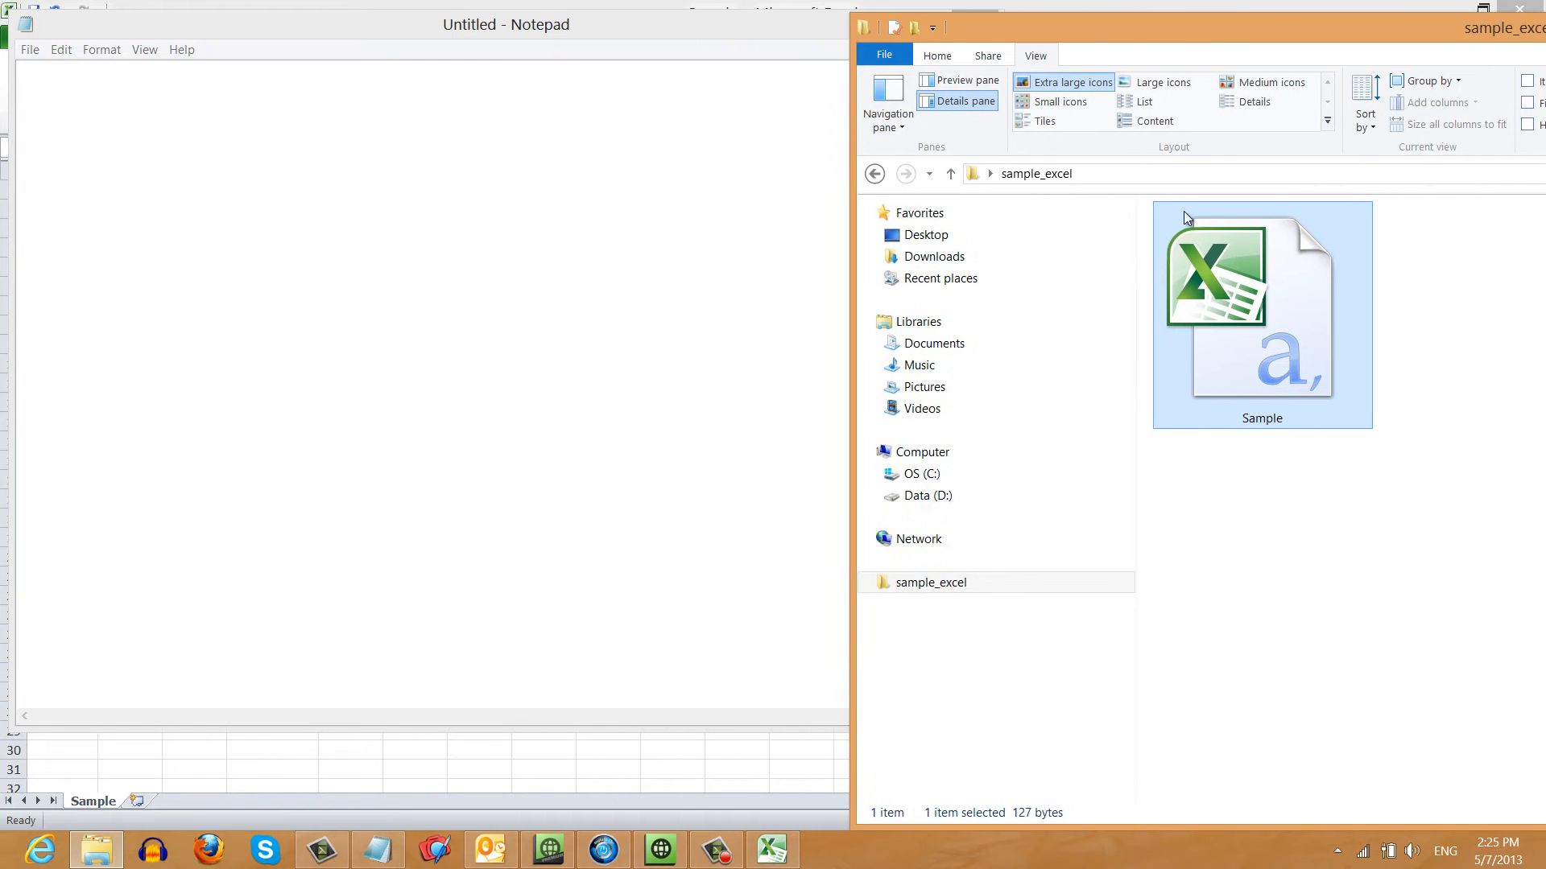
{"action": "left_click_drag", "start_coordinate": [1214, 269], "coordinate": [471, 244]}
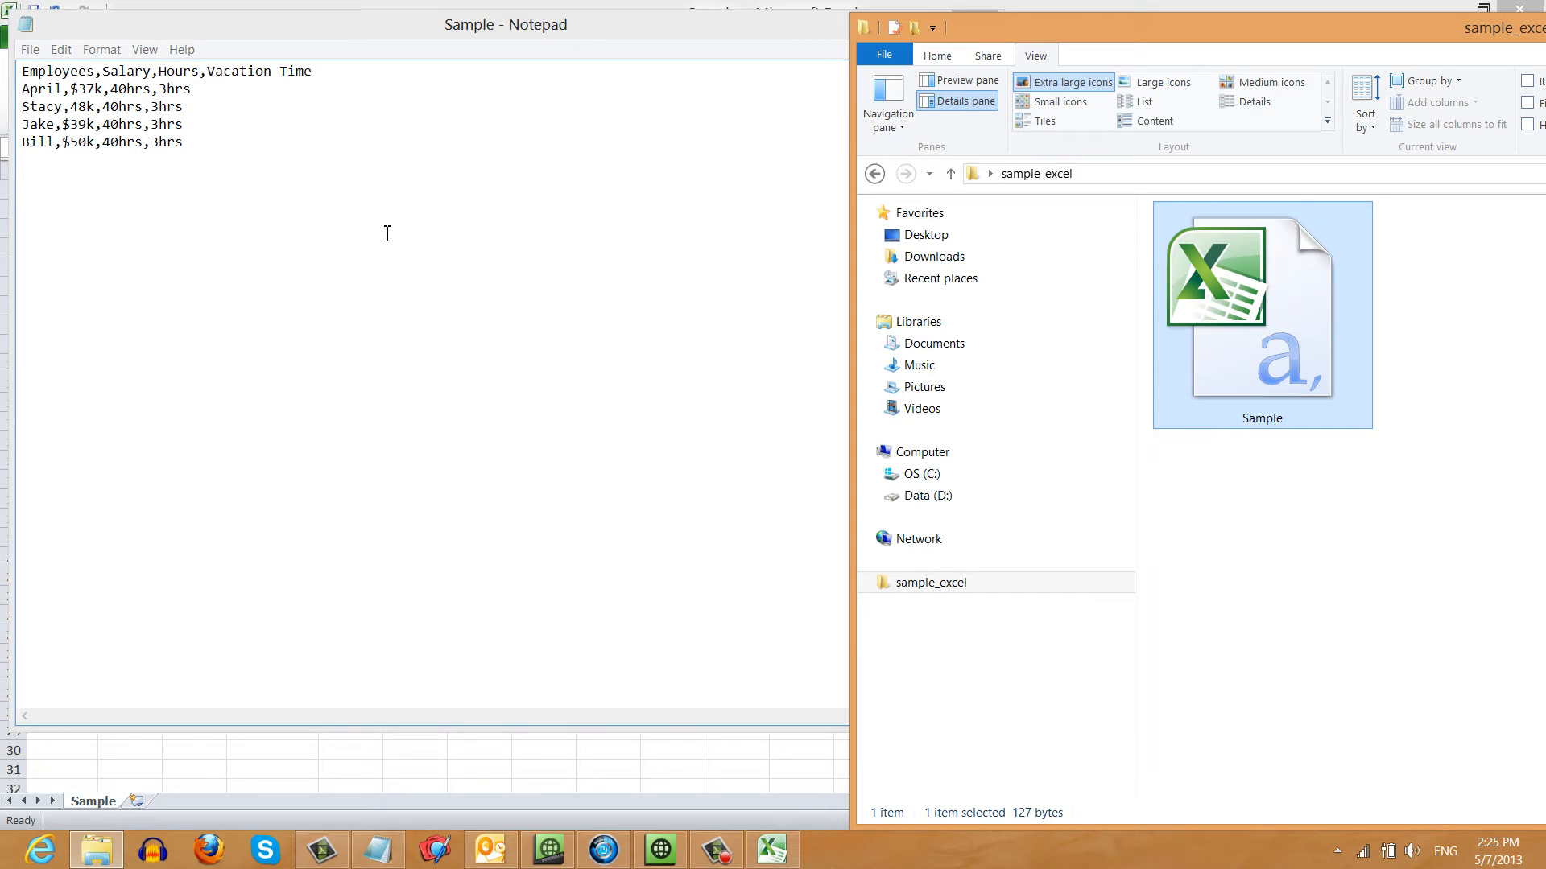
{"action": "left_click_drag", "start_coordinate": [1302, 24], "coordinate": [834, 27]}
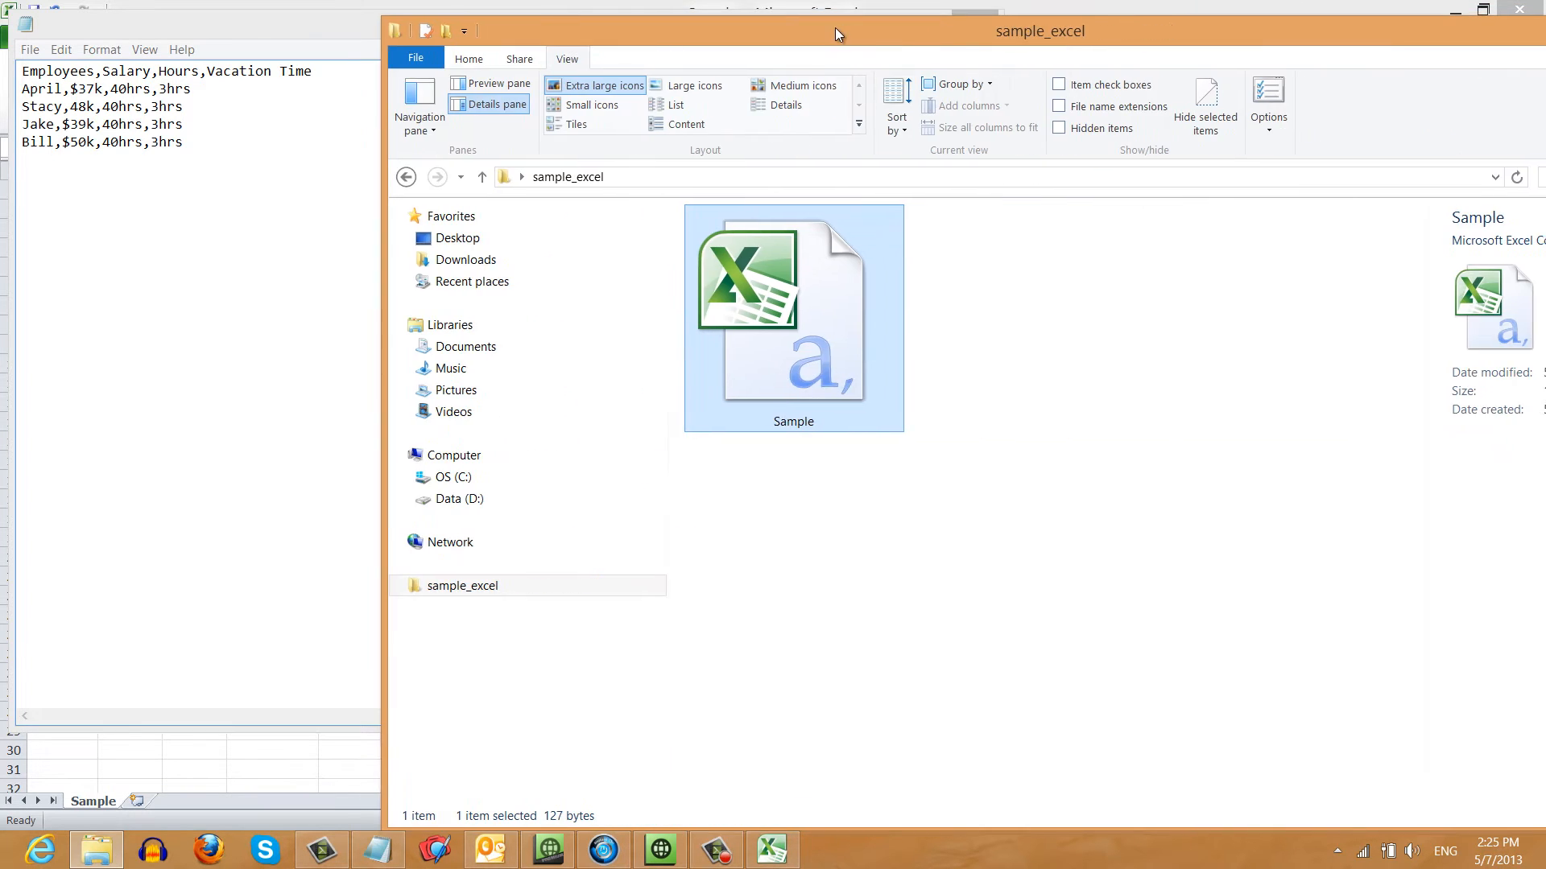
- Close the sample_excel folder window and copy all the comma-separated text from the Sample file in Notepad
{"action": "left_click_drag", "start_coordinate": [1042, 31], "coordinate": [713, 49]}
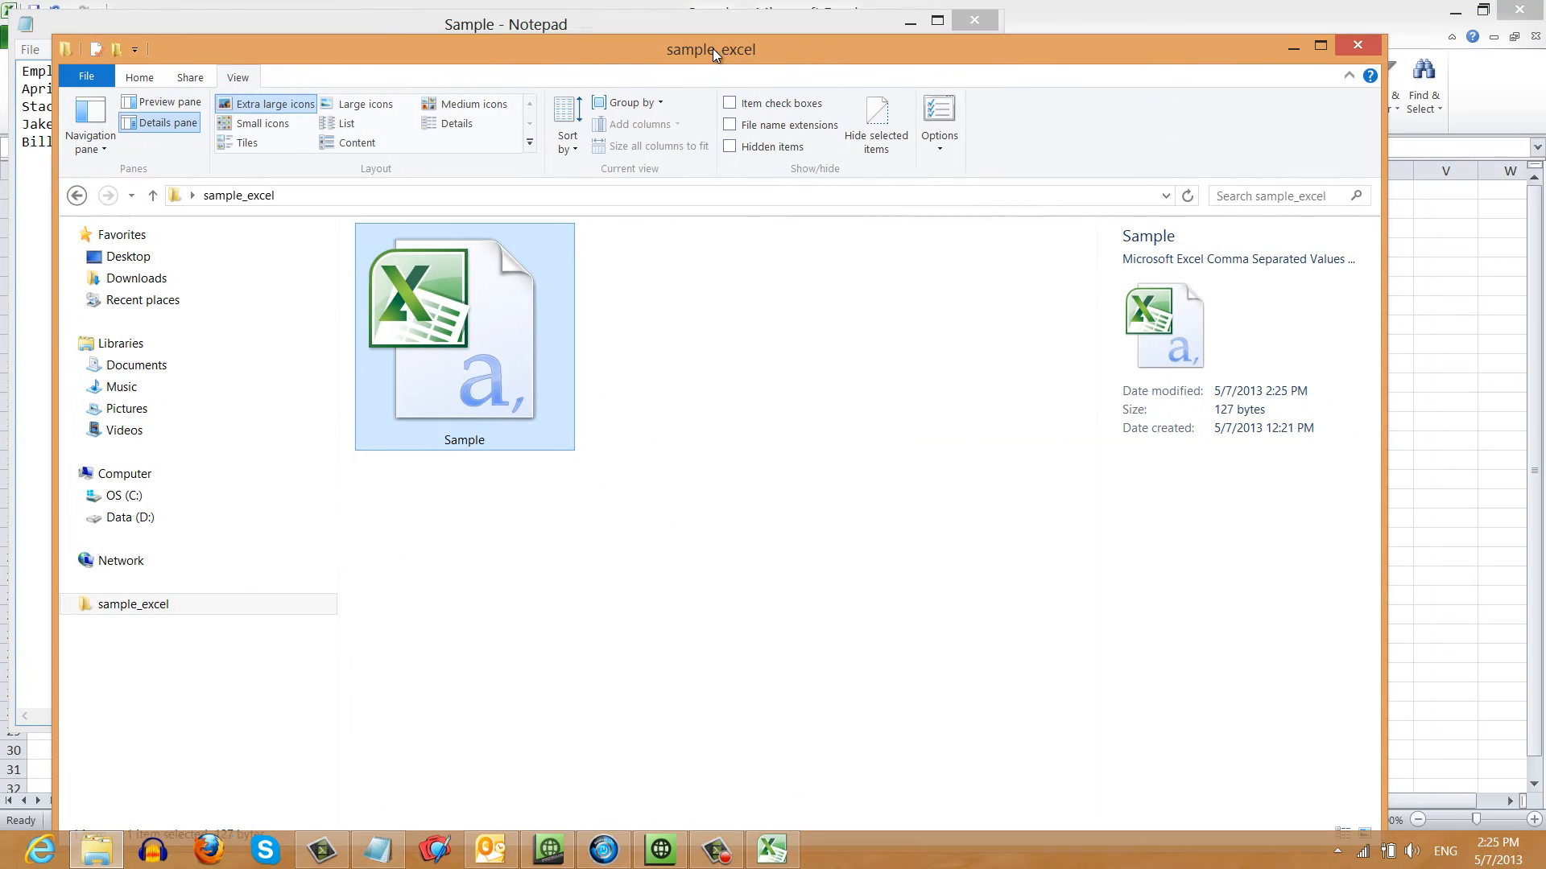
{"action": "left_click", "coordinate": [1349, 47]}
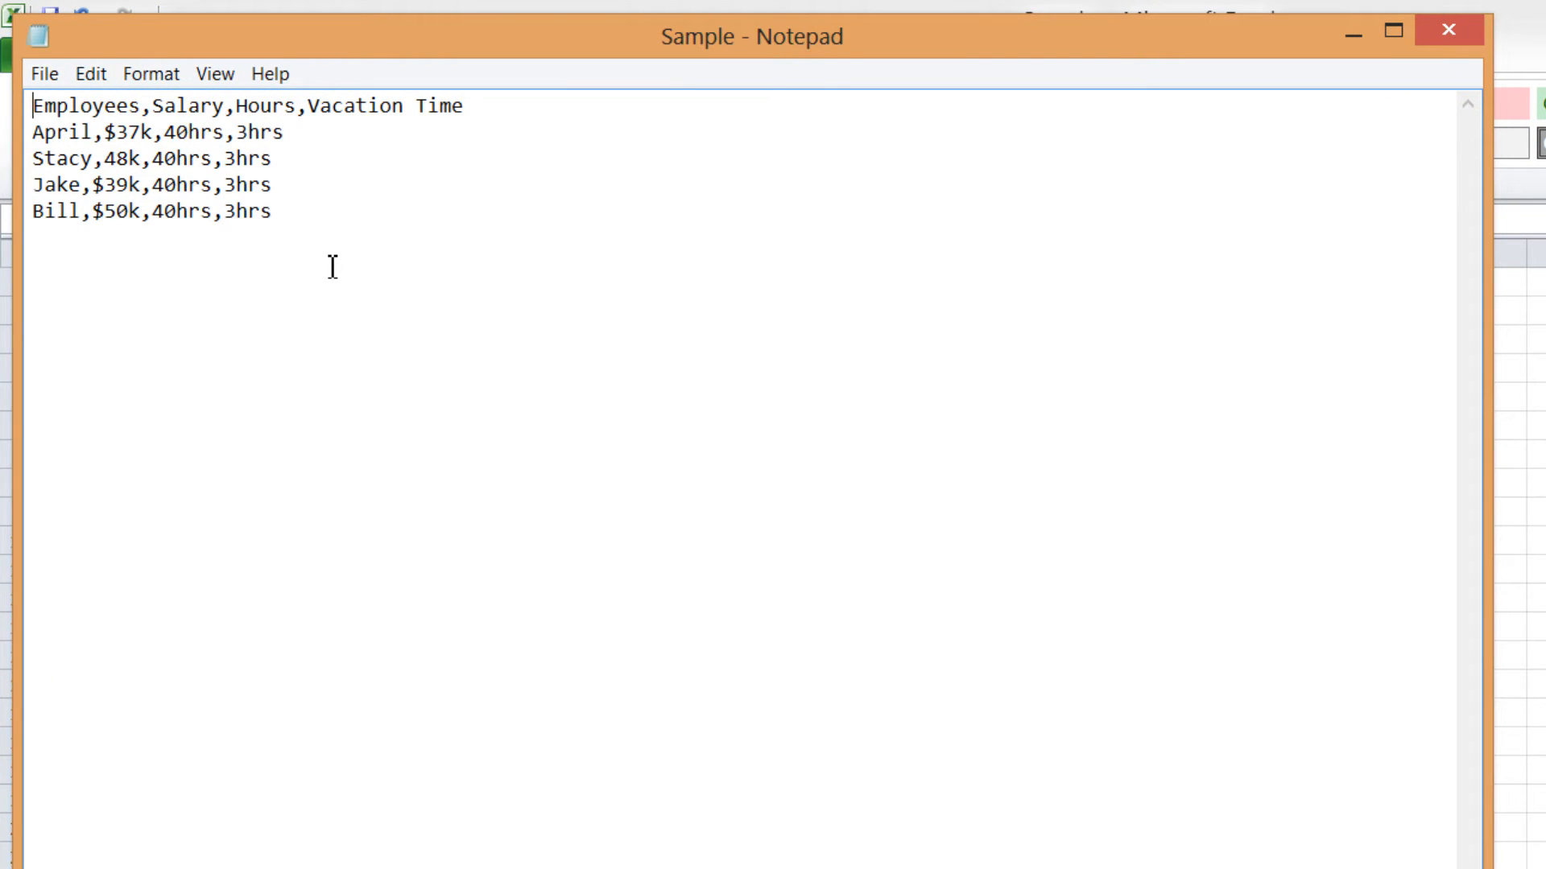
{"action": "left_click_drag", "start_coordinate": [324, 232], "coordinate": [33, 103]}
{"action": "key", "text": "ctrl+c"}
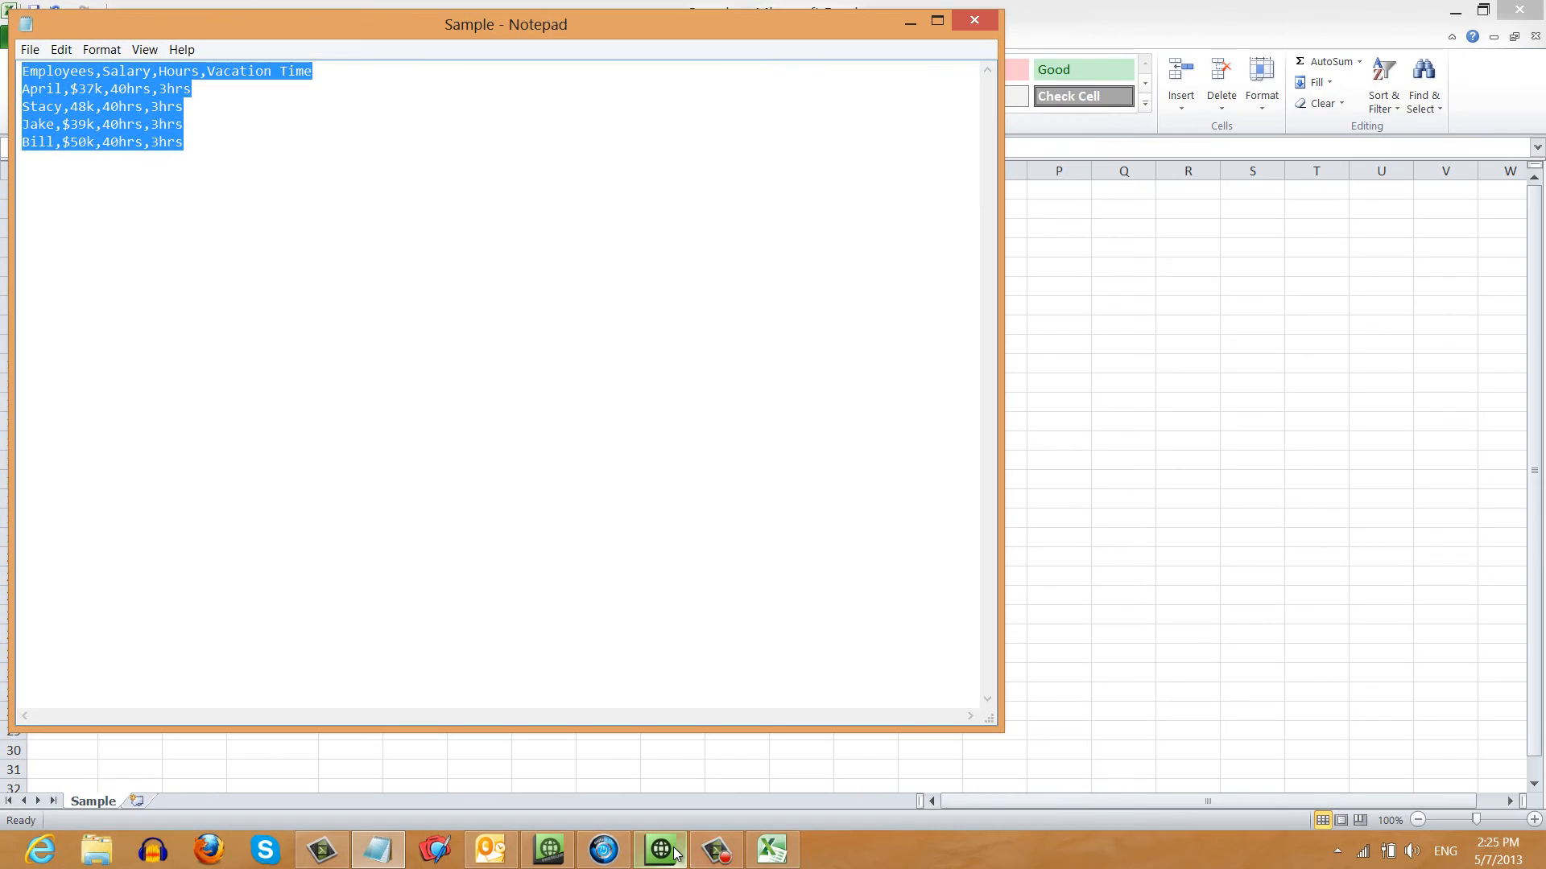
- Switch to Xara Web Designer and replace all of the table widget's CSV data with the copied employee text
{"action": "left_click", "coordinate": [674, 848]}
{"action": "left_click", "coordinate": [220, 726]}
{"action": "double_click", "coordinate": [215, 736]}
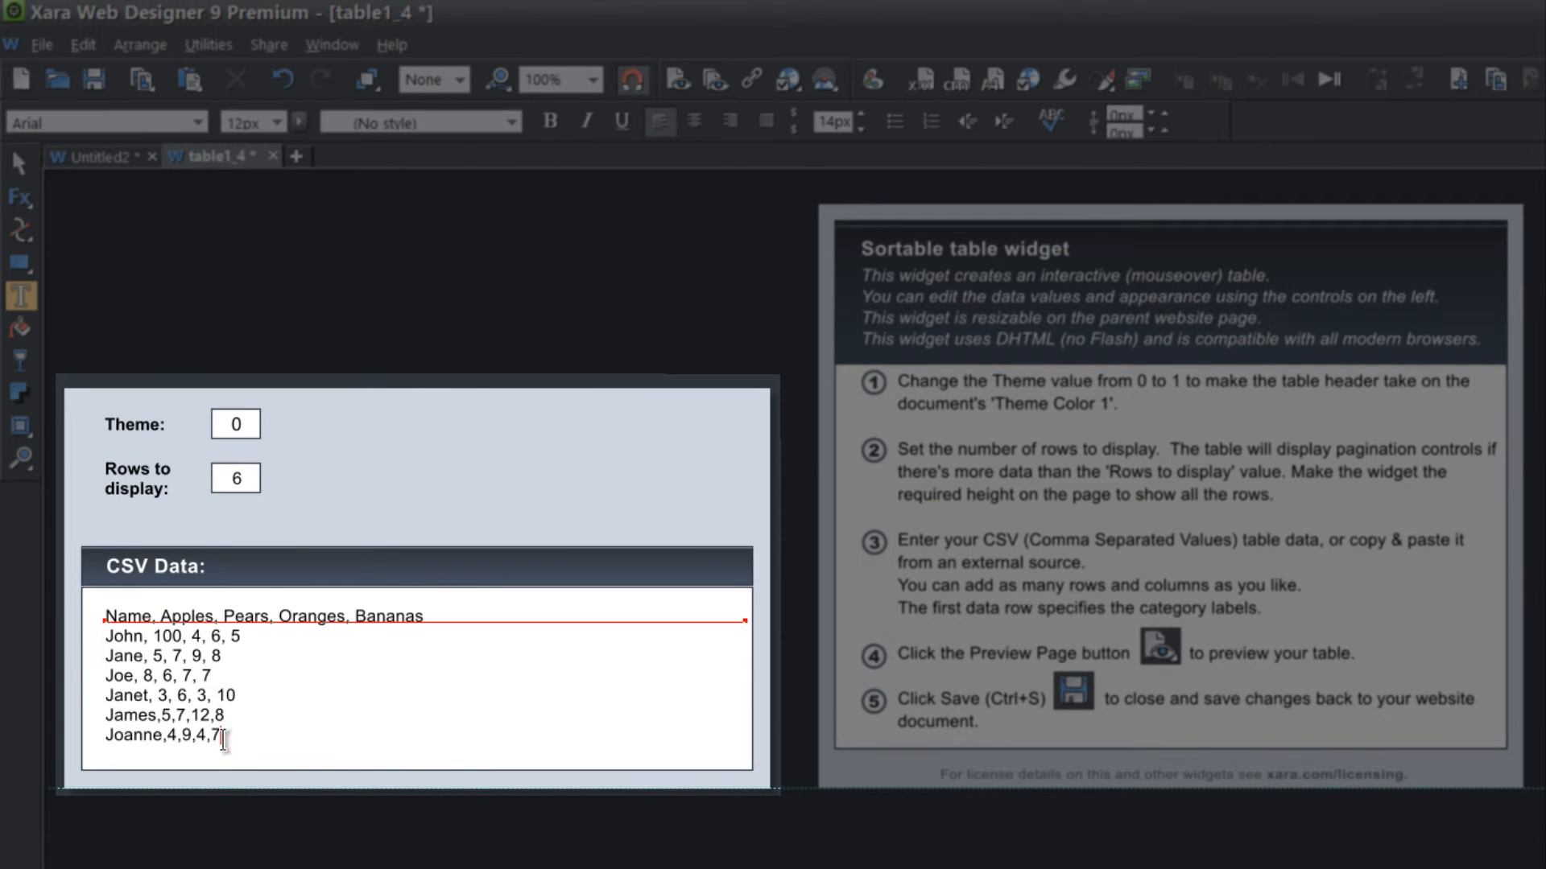
{"action": "left_click_drag", "start_coordinate": [220, 735], "coordinate": [58, 581]}
{"action": "key", "text": "ctrl+v"}
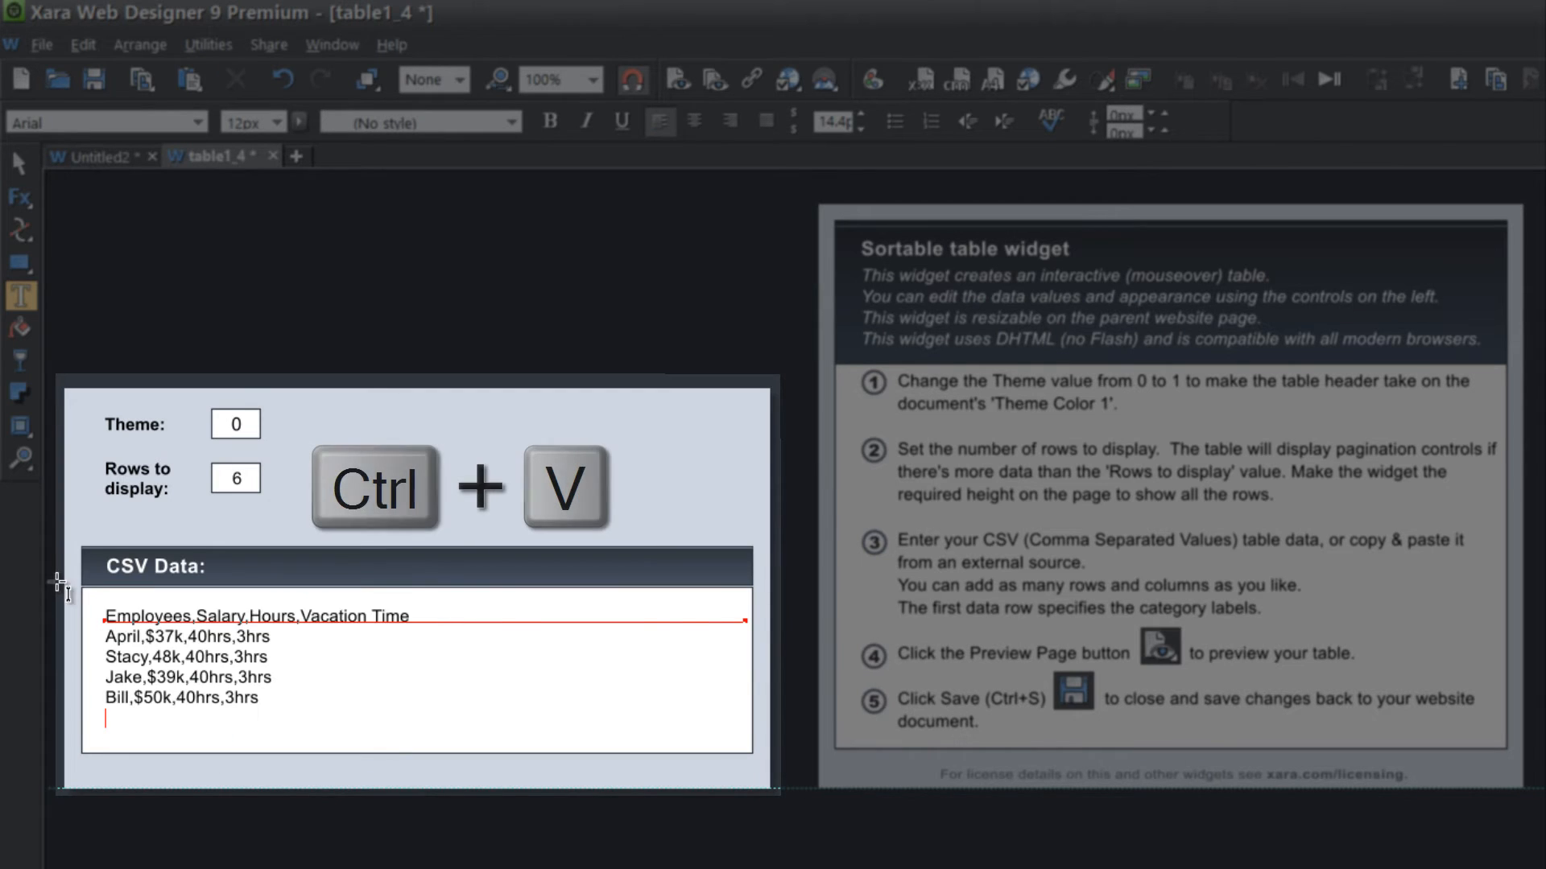
{"action": "left_click", "coordinate": [248, 422]}
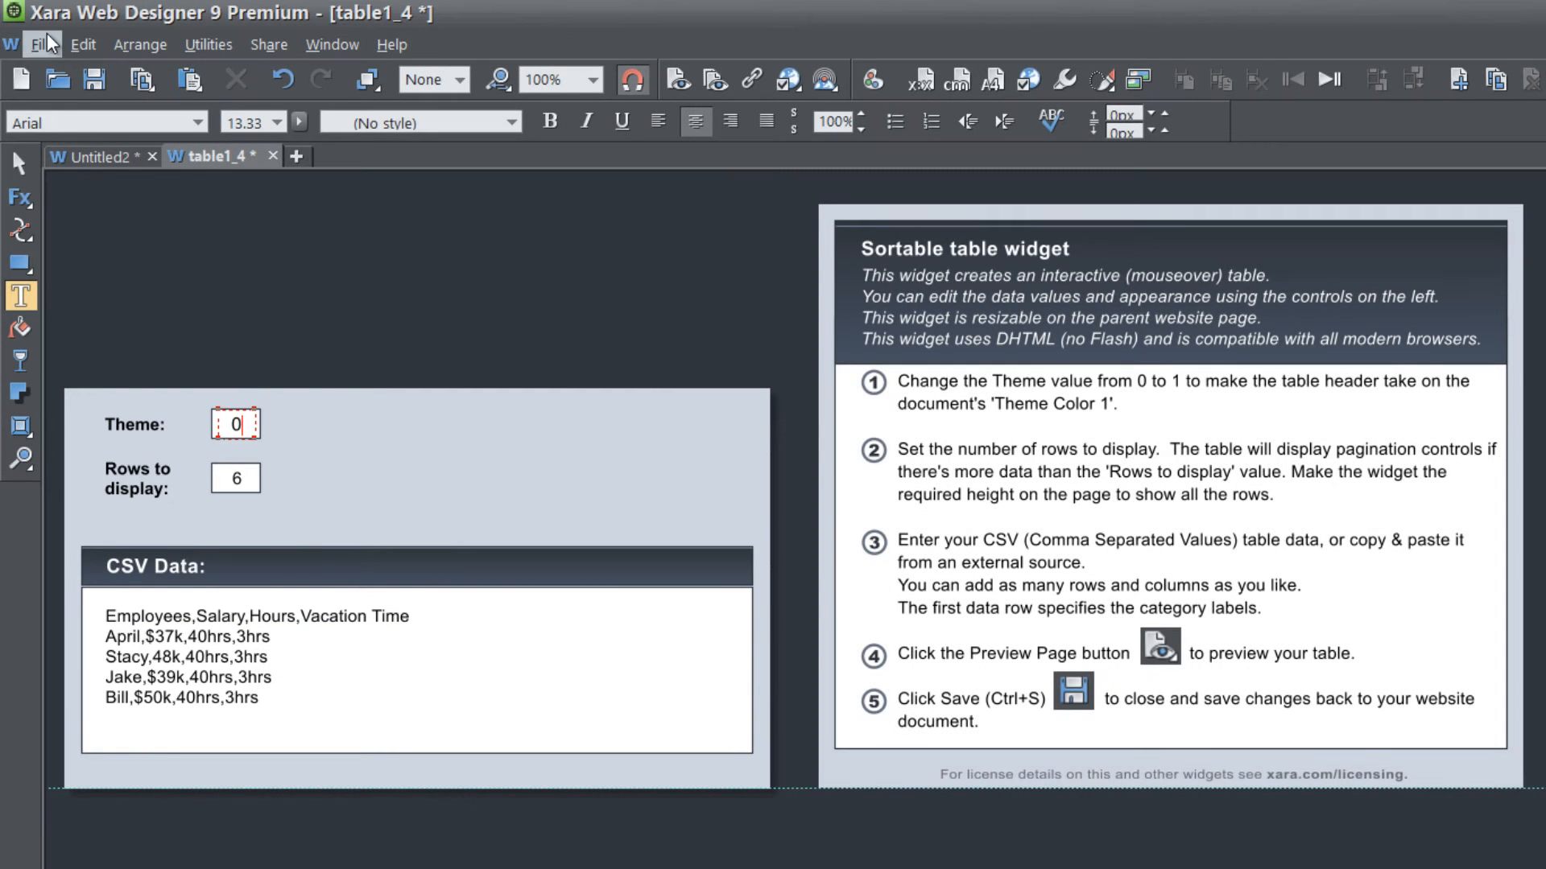
- Preview the employee table as a web page and in Chrome, sort it by Salary in both directions, and close both previews
{"action": "left_click", "coordinate": [42, 45]}
{"action": "left_click", "coordinate": [170, 372]}
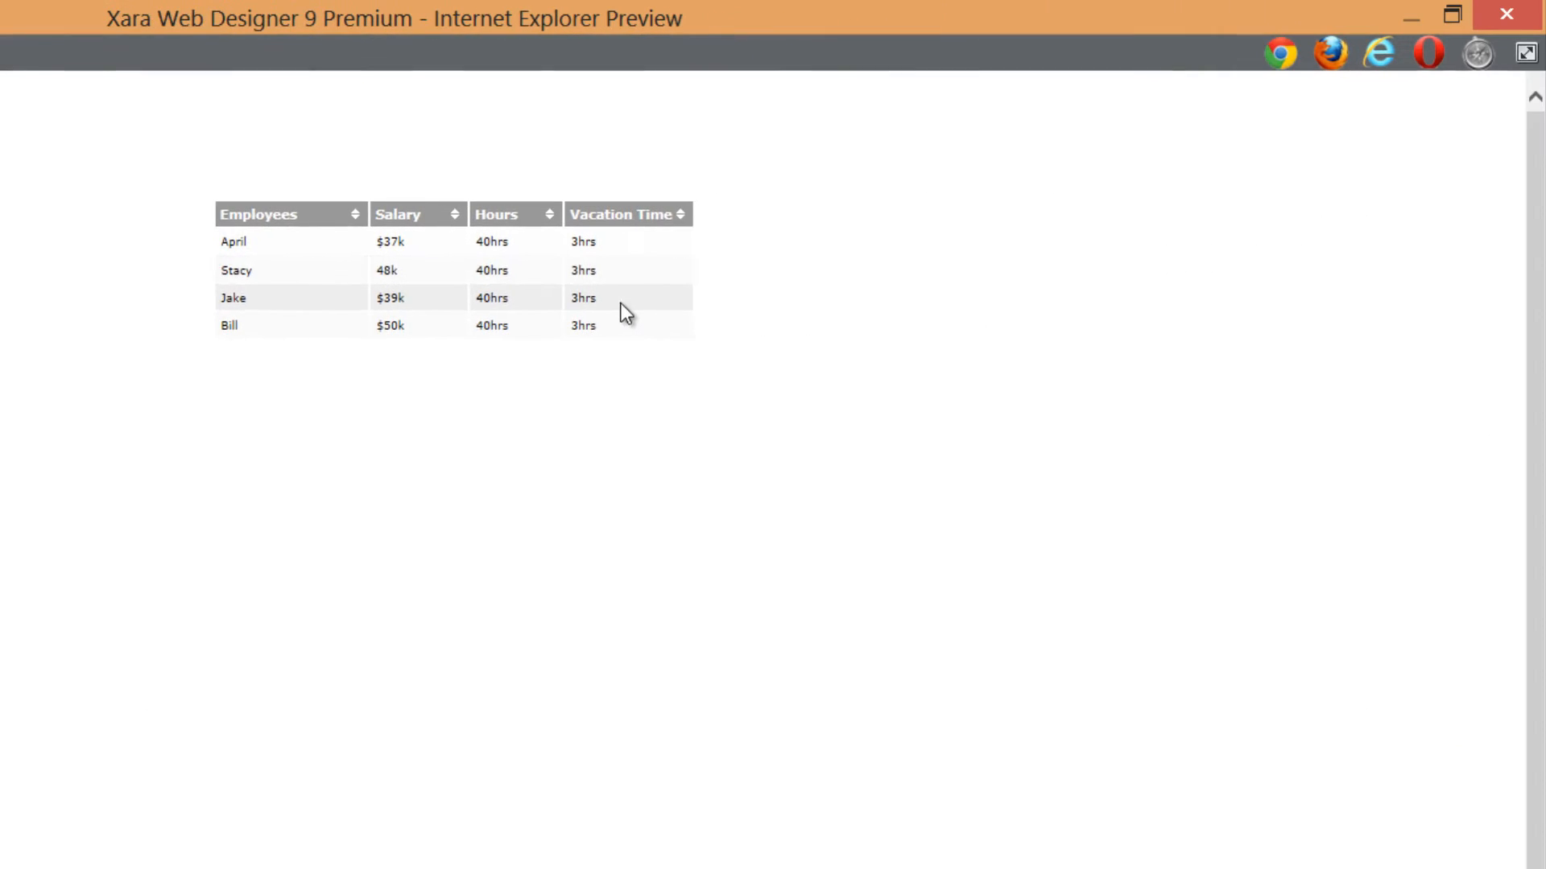
{"action": "left_click", "coordinate": [1280, 55]}
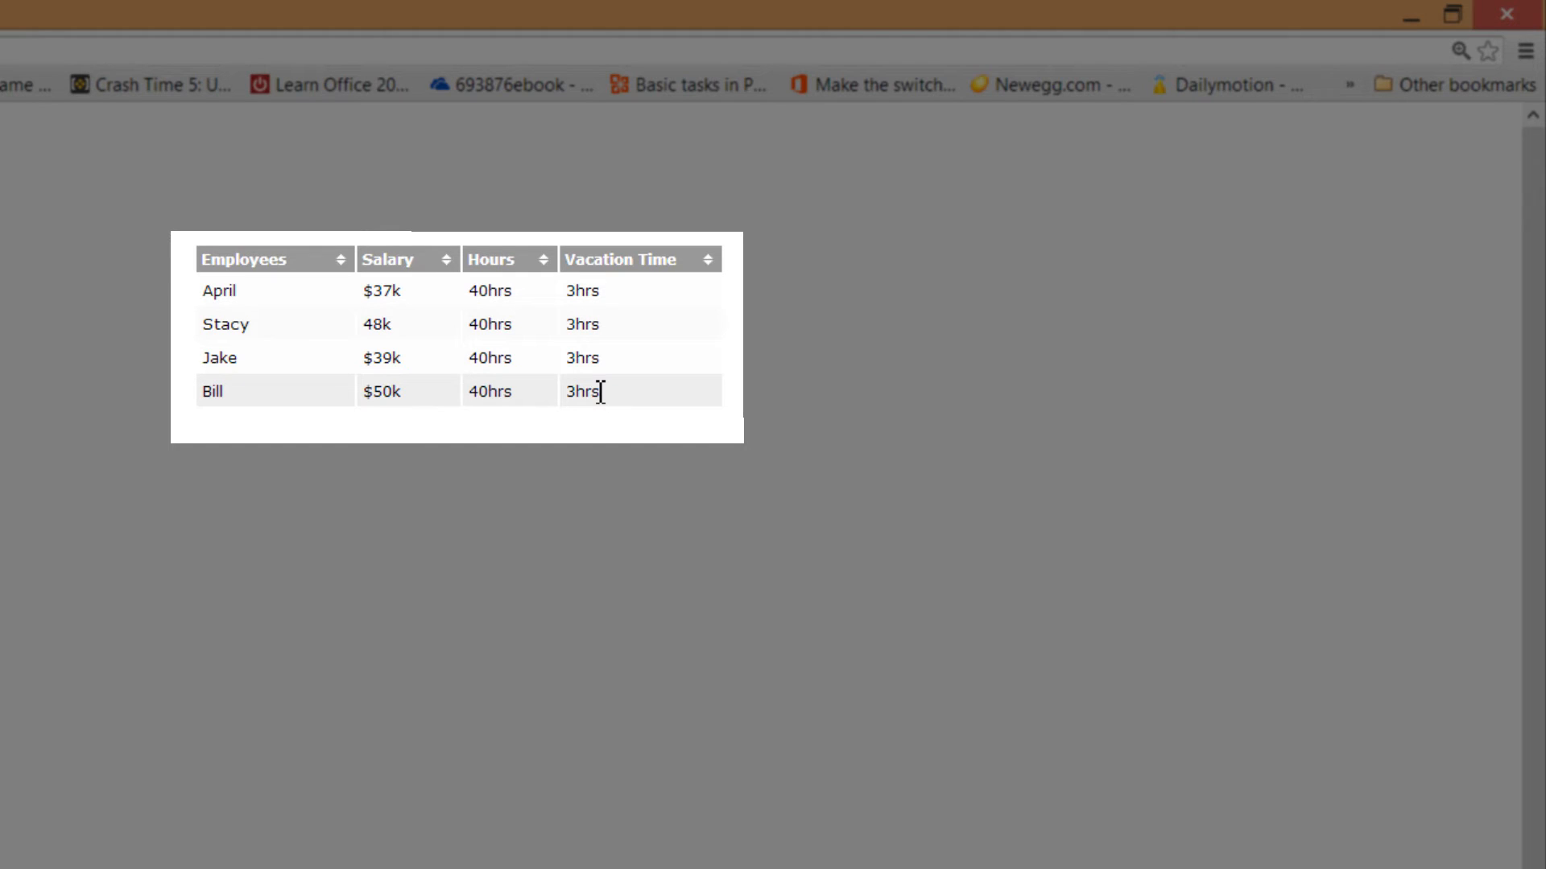
{"action": "left_click", "coordinate": [444, 259]}
{"action": "left_click", "coordinate": [444, 260]}
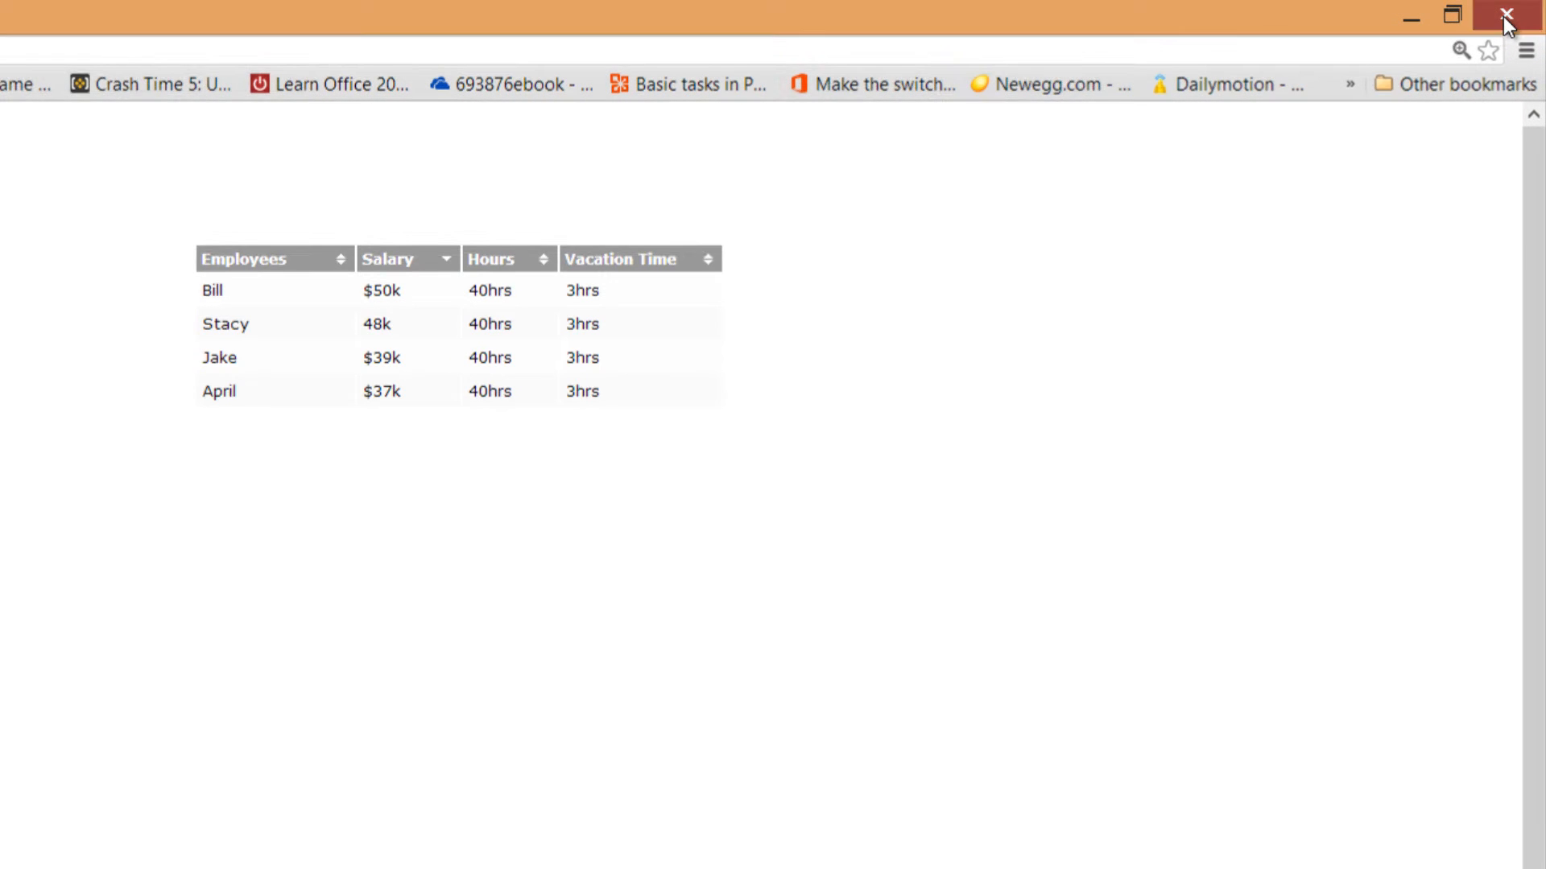
{"action": "left_click", "coordinate": [1505, 17]}
{"action": "left_click", "coordinate": [1505, 18]}
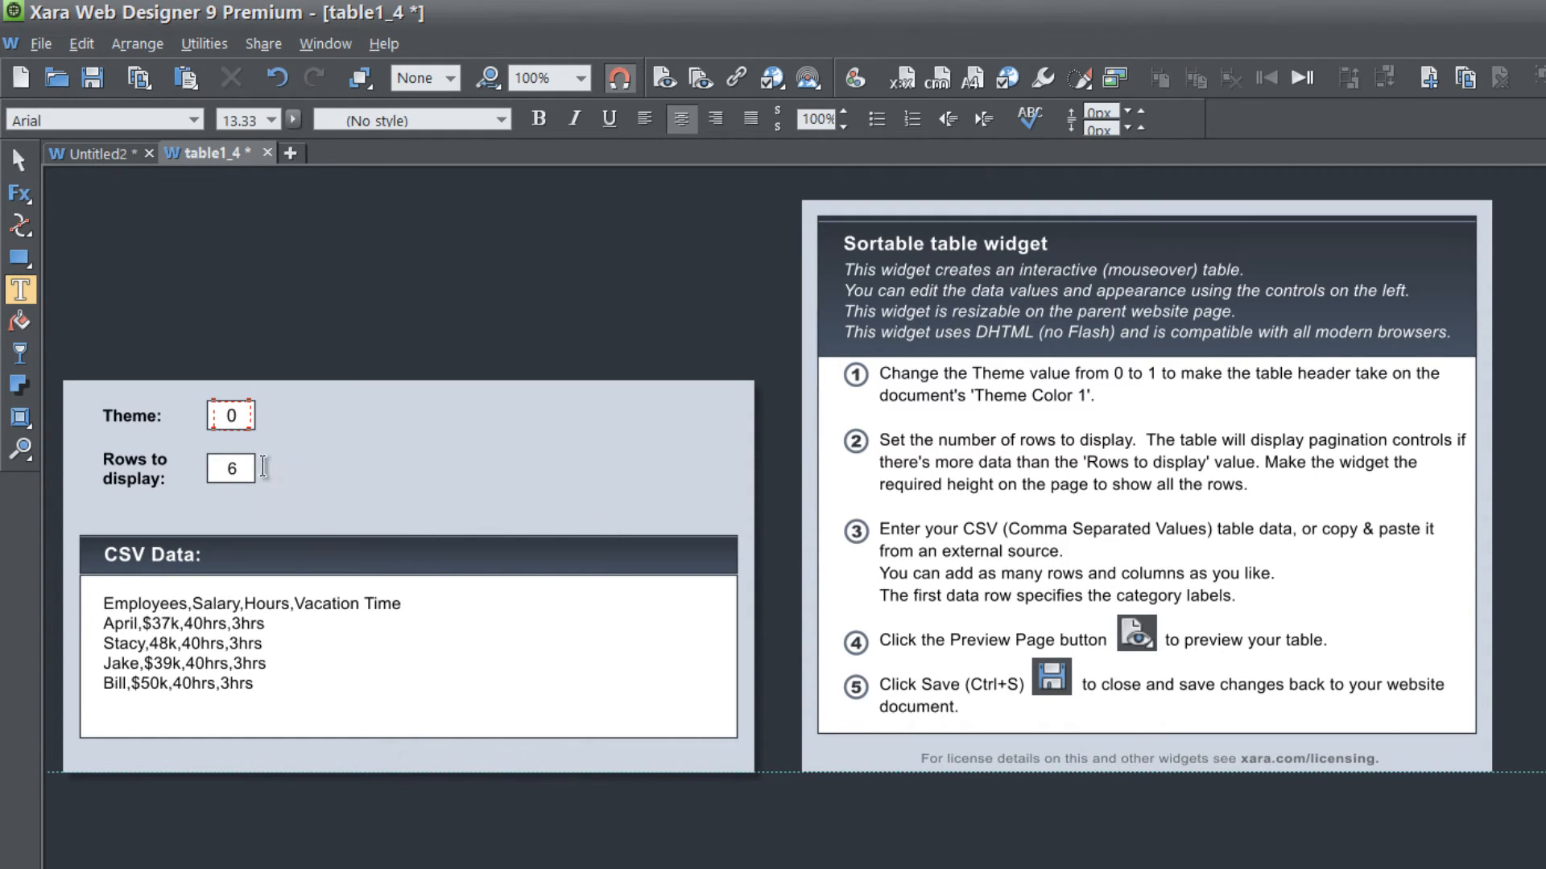
- Save the widget changes back to the website document and open the Color editor, placing it beside the table
{"action": "key", "text": "ctrl+s"}
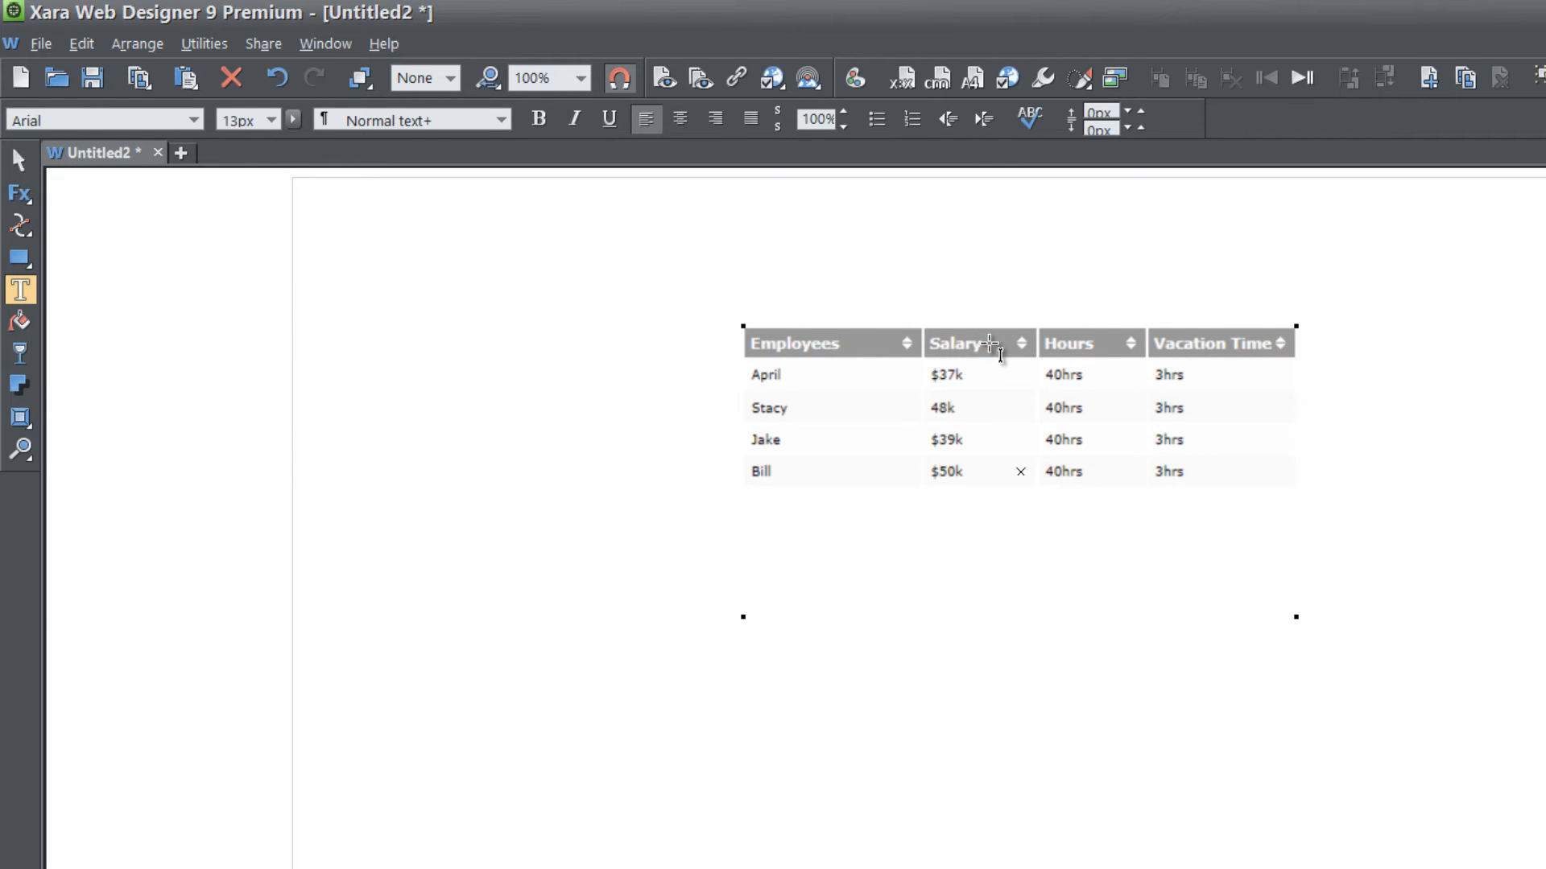
{"action": "left_click", "coordinate": [54, 845]}
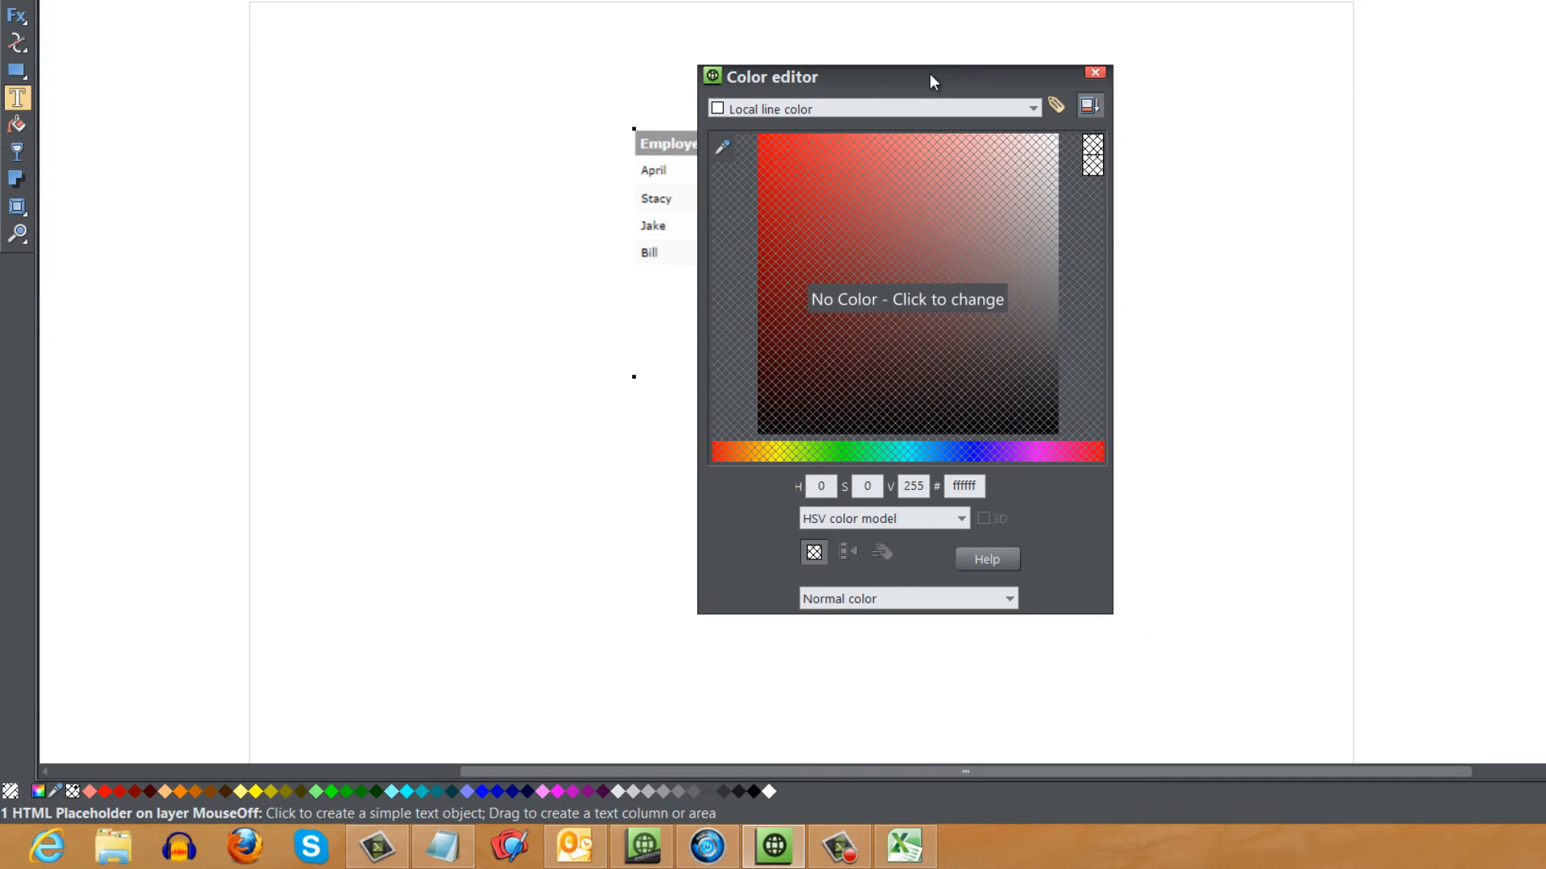
{"action": "left_click_drag", "start_coordinate": [929, 74], "coordinate": [1372, 77]}
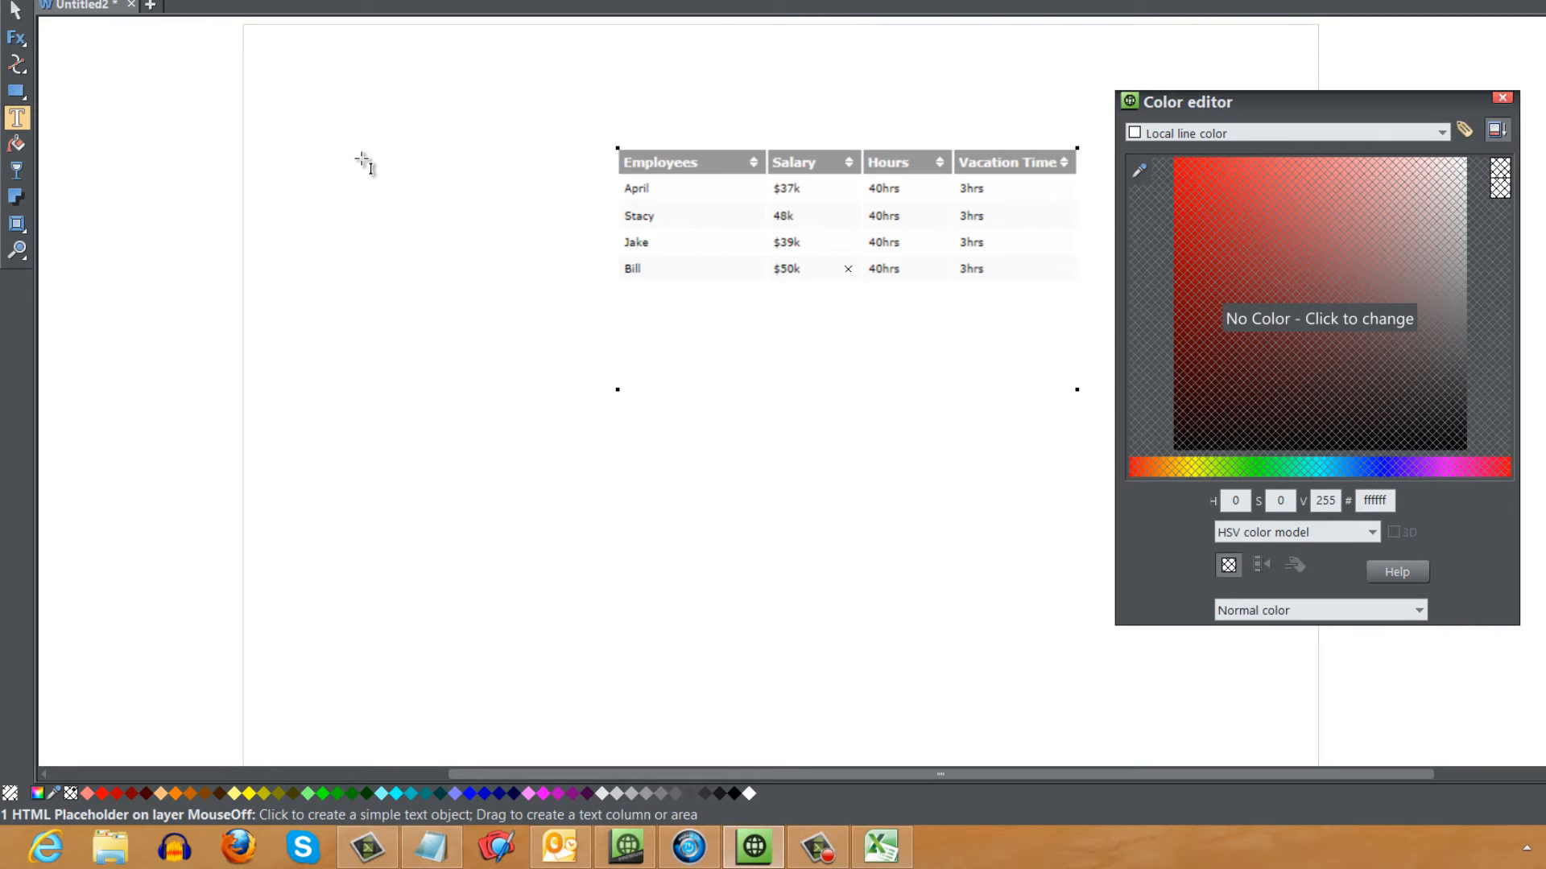
- Move the employee table left on the page, away from the Color editor, using the Selector tool
{"action": "left_click", "coordinate": [21, 13]}
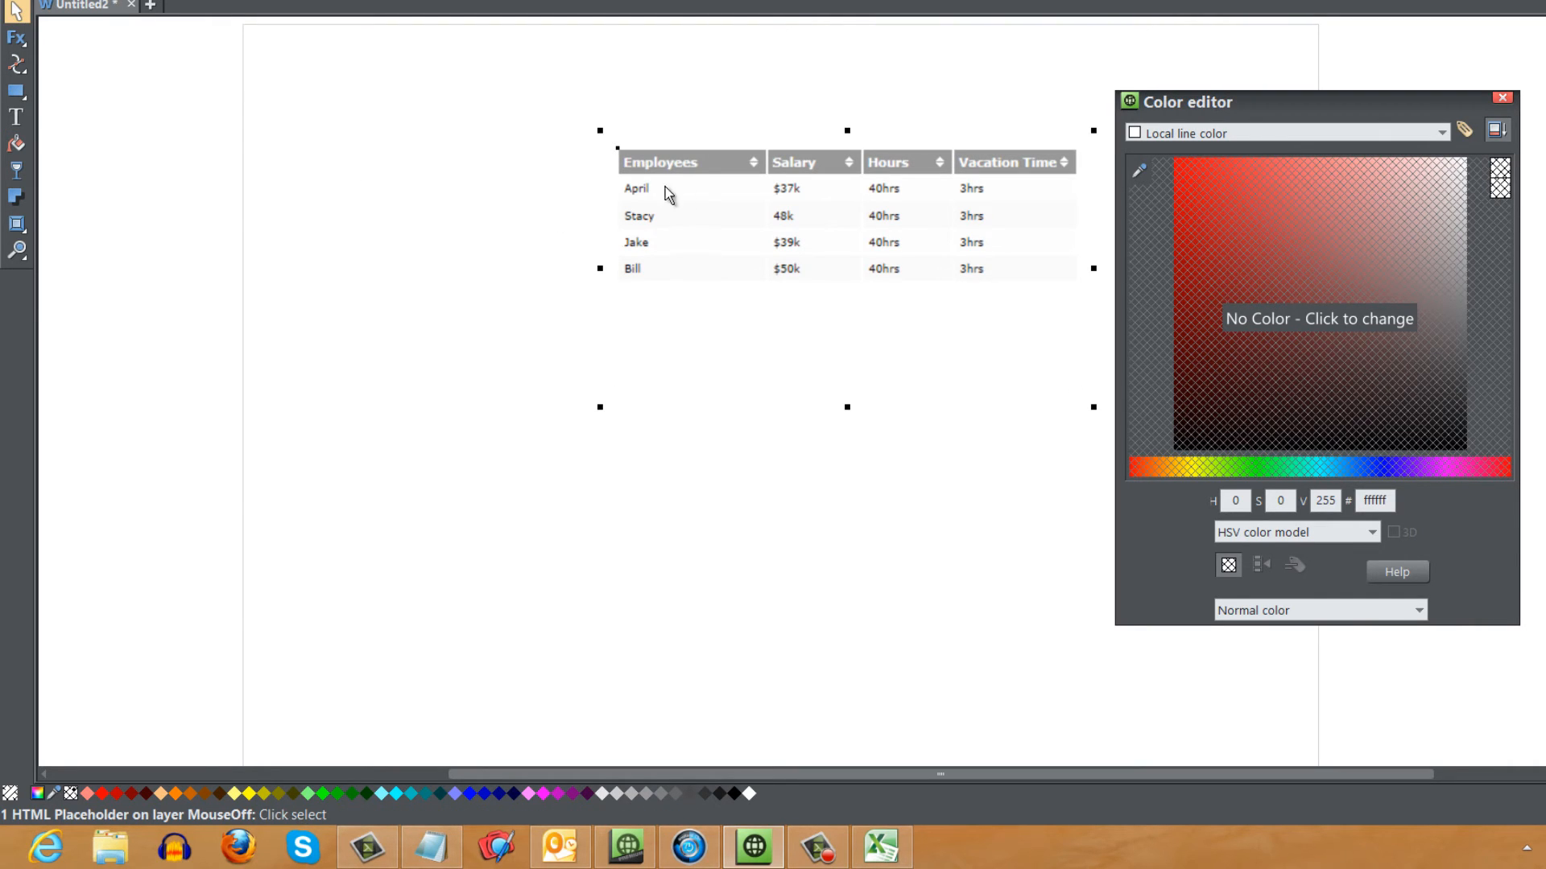
{"action": "left_click", "coordinate": [390, 241]}
{"action": "left_click_drag", "start_coordinate": [716, 156], "coordinate": [608, 156]}
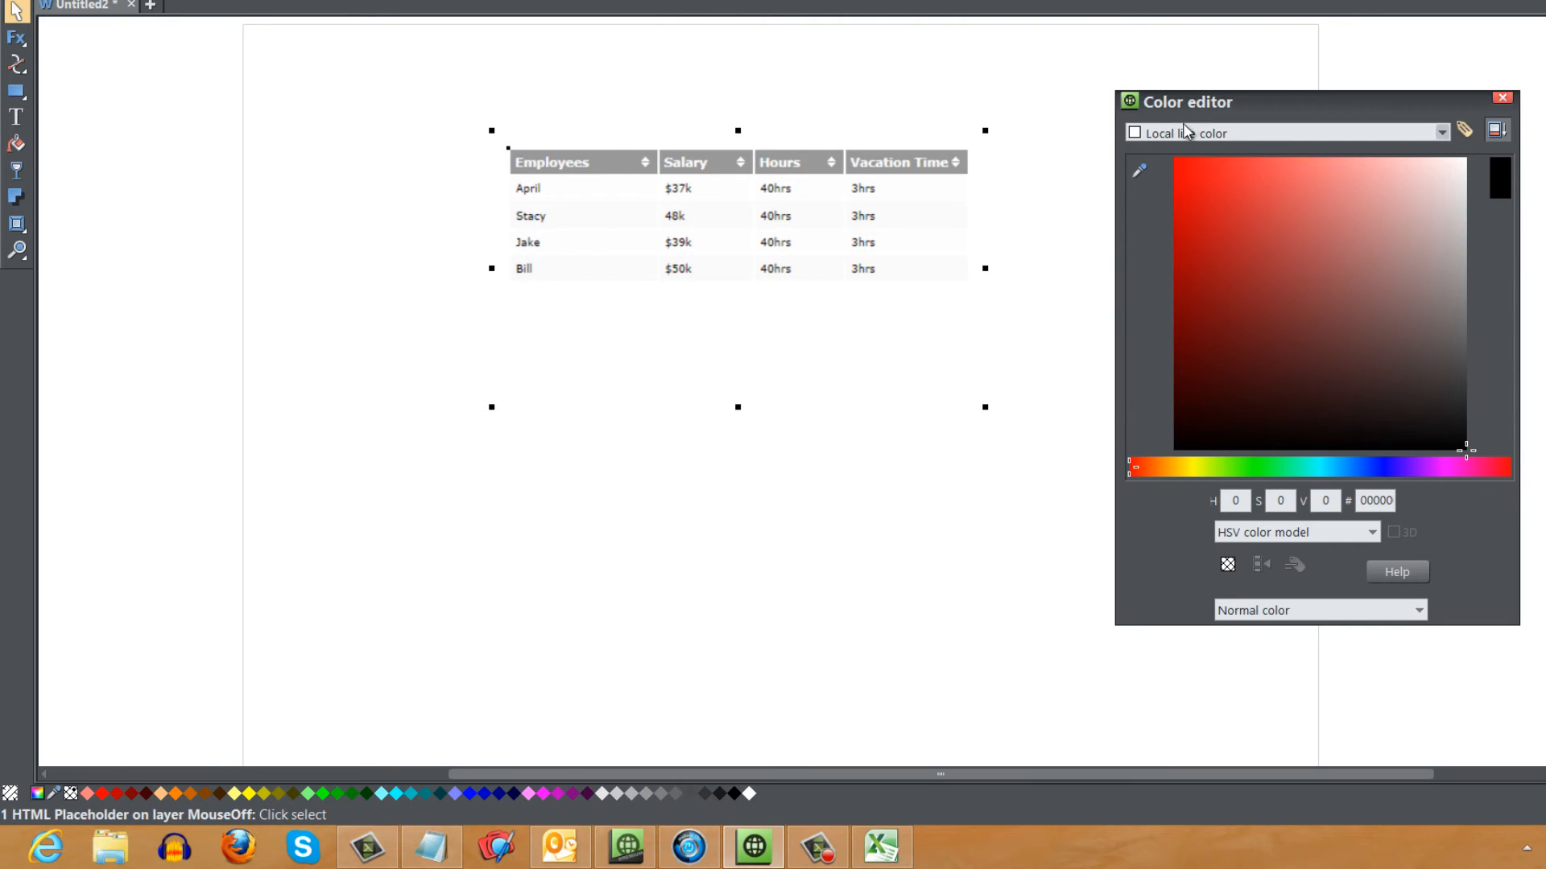
- Deselect the table and create a new named color called Theme Color 1
{"action": "left_click", "coordinate": [950, 90]}
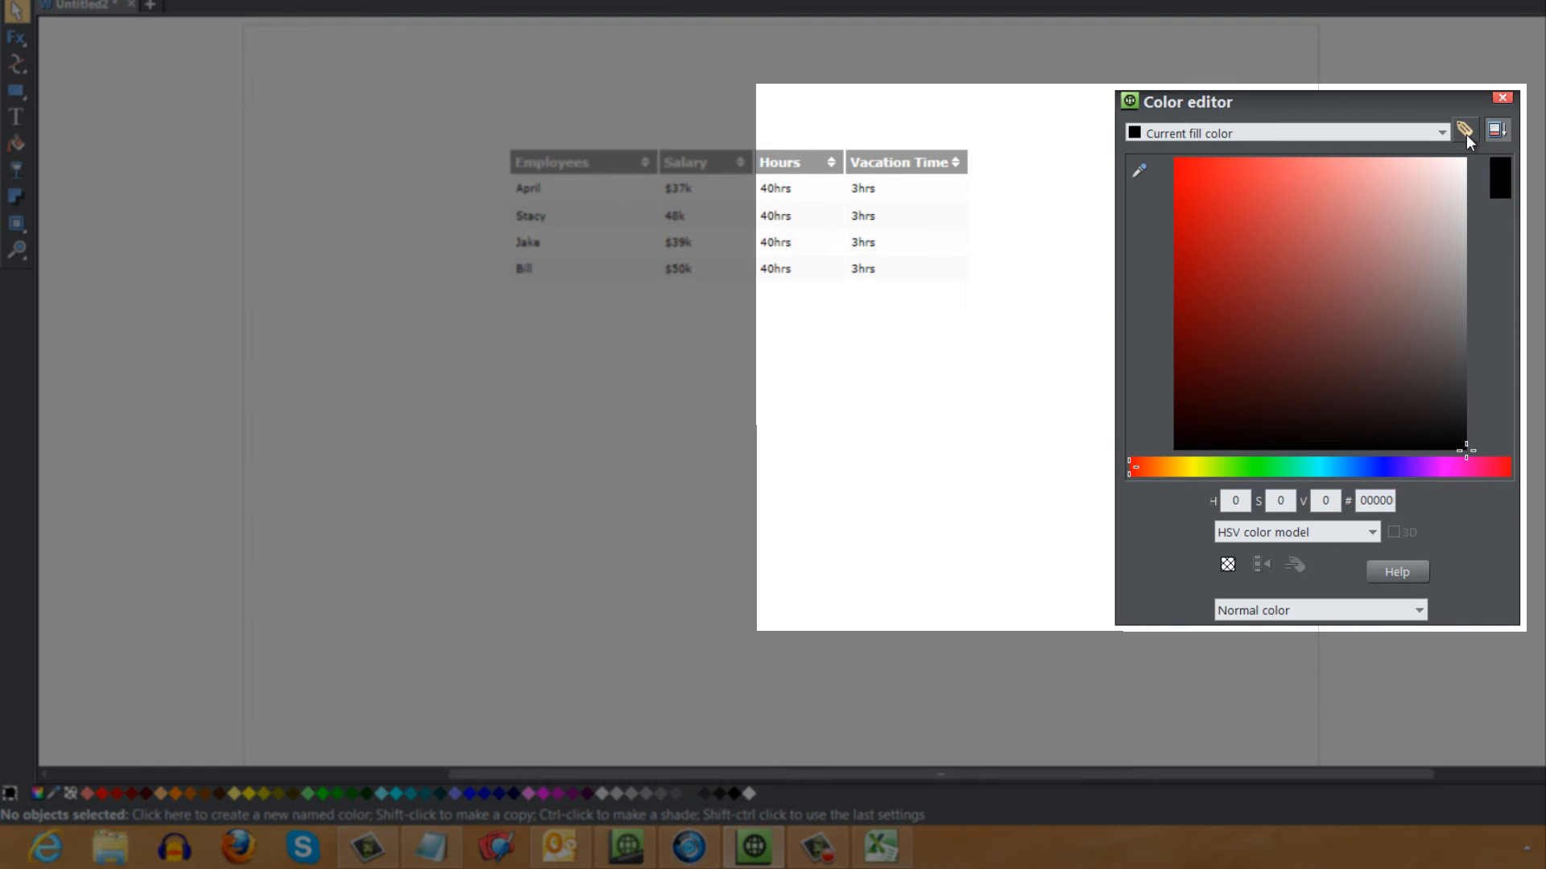
{"action": "left_click", "coordinate": [1464, 132]}
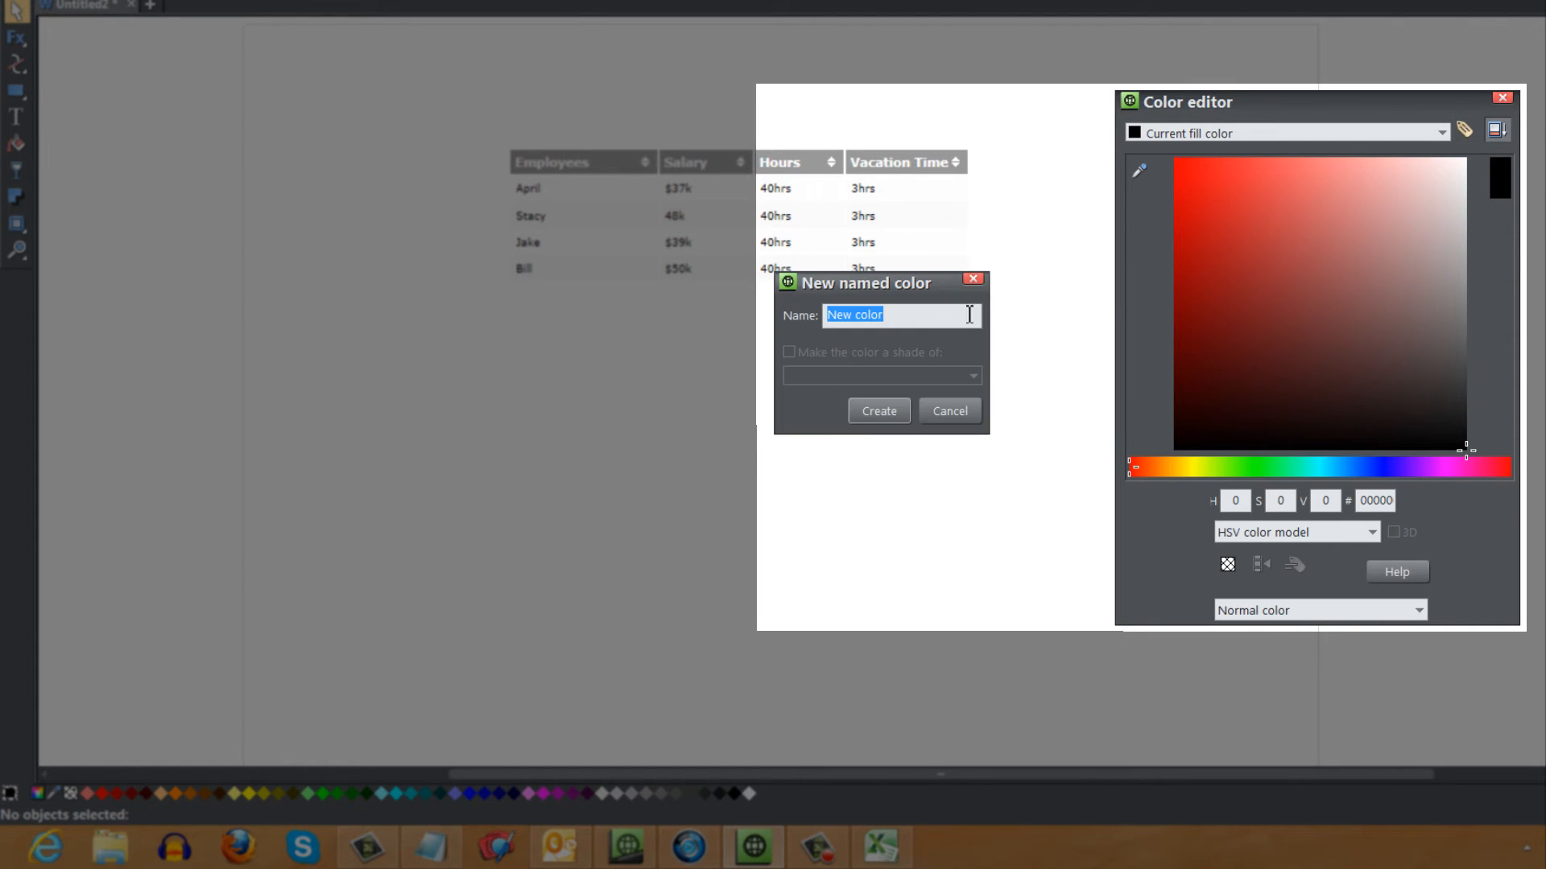
{"action": "type", "text": "THeme"}
{"action": "key", "text": "BackSpace"}
{"action": "type", "text": "heme"}
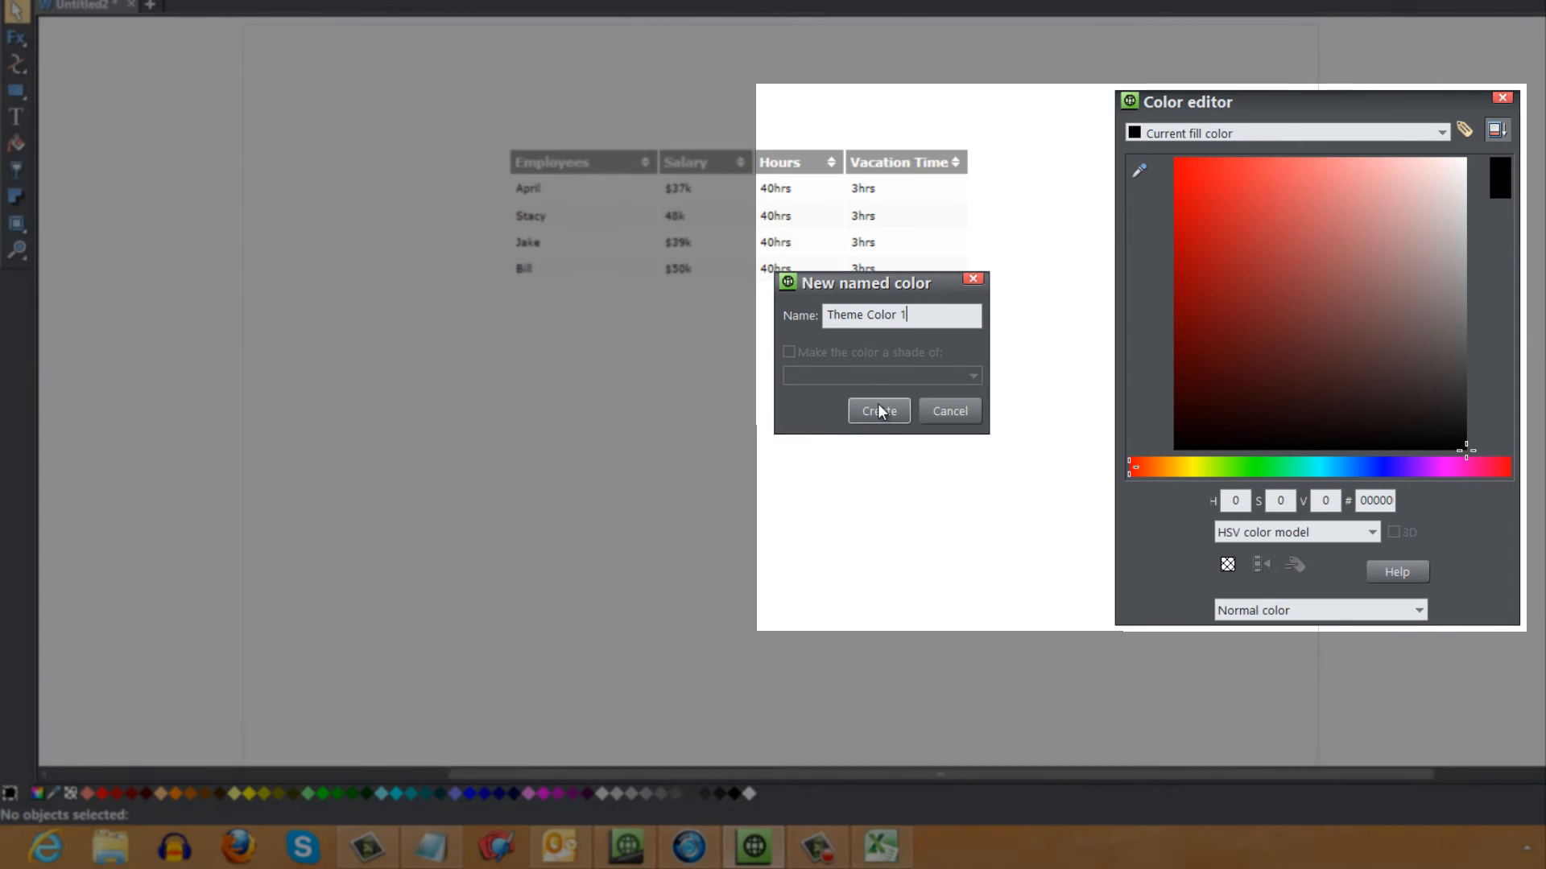
{"action": "left_click", "coordinate": [877, 404]}
- Set Theme Color 1 to a bright light blue with a hue of about 190 and close the Color editor
{"action": "left_click", "coordinate": [1413, 273]}
{"action": "left_click_drag", "start_coordinate": [1272, 229], "coordinate": [1164, 167]}
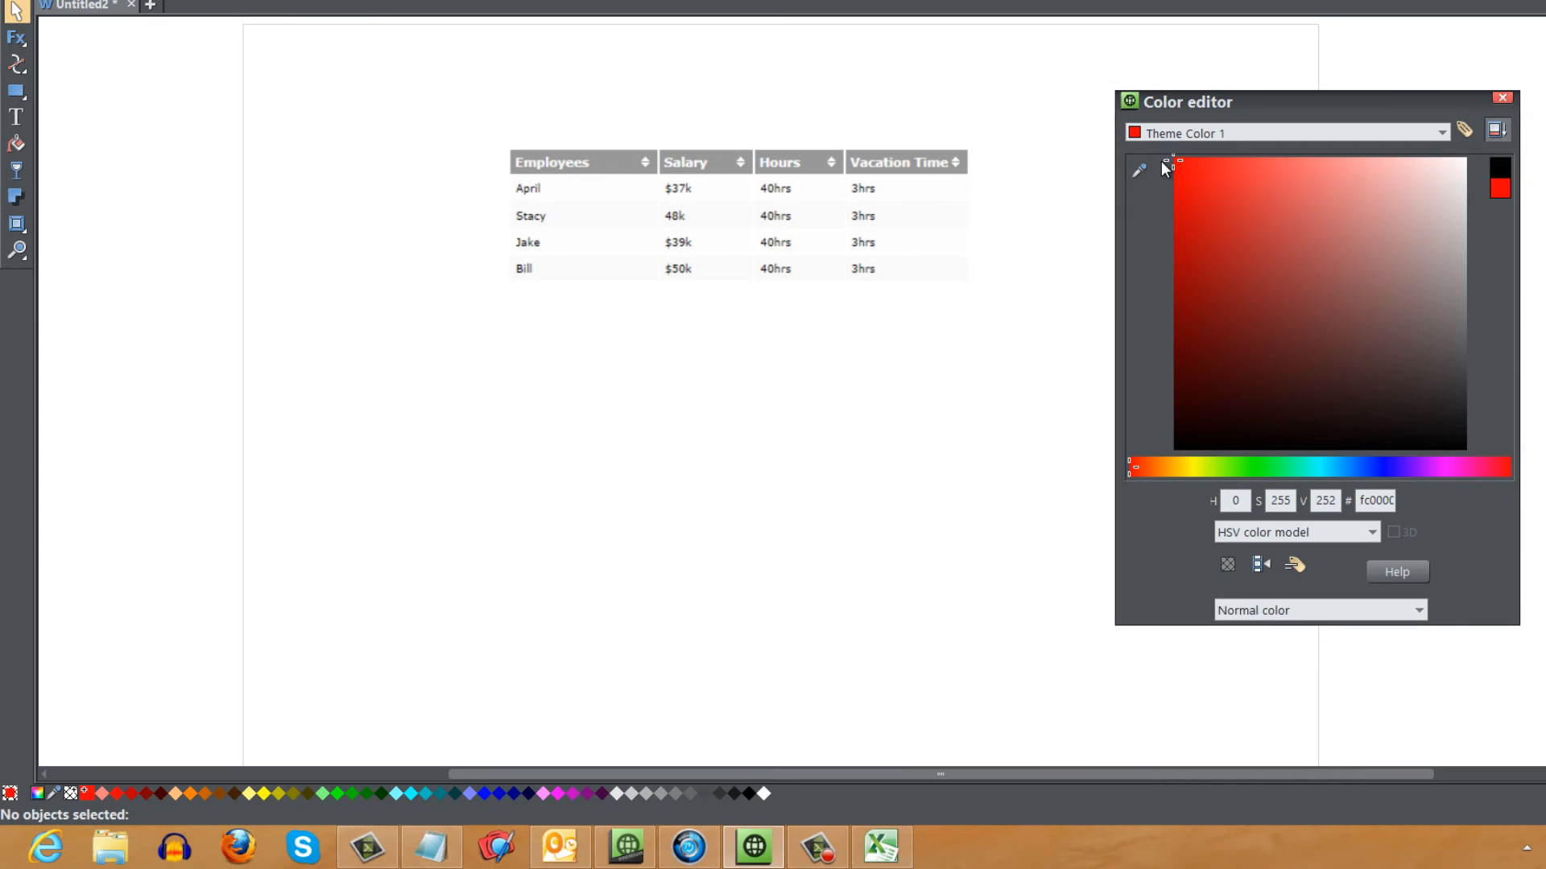
{"action": "left_click_drag", "start_coordinate": [1156, 467], "coordinate": [1332, 459]}
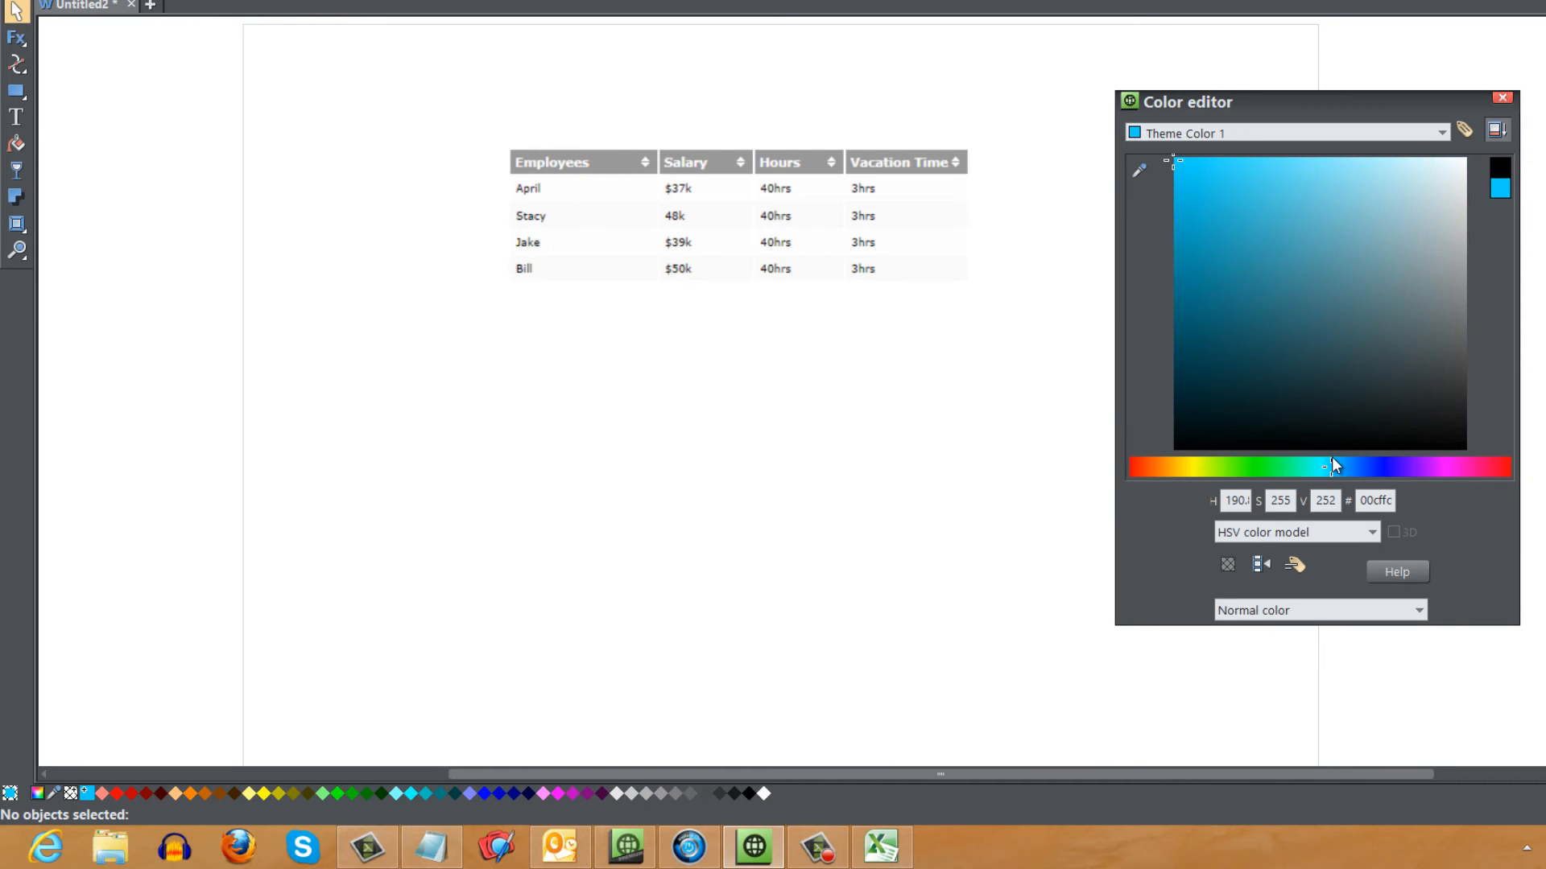
{"action": "left_click", "coordinate": [1498, 102]}
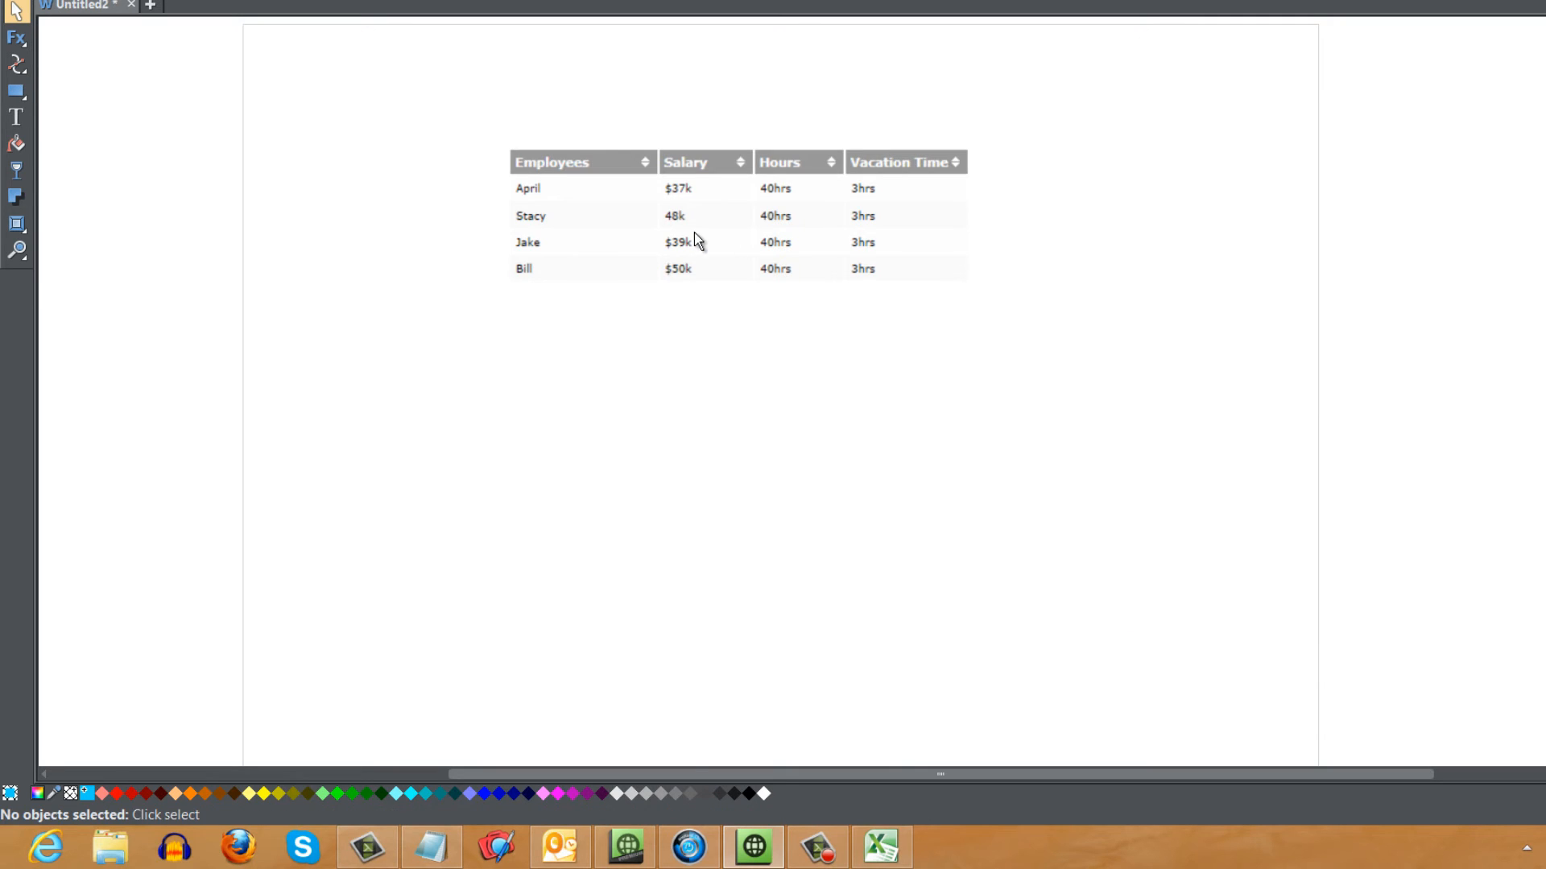
- Open the table widget for editing, set its Theme value to 1, and save it back to the website document
{"action": "double_click", "coordinate": [674, 215]}
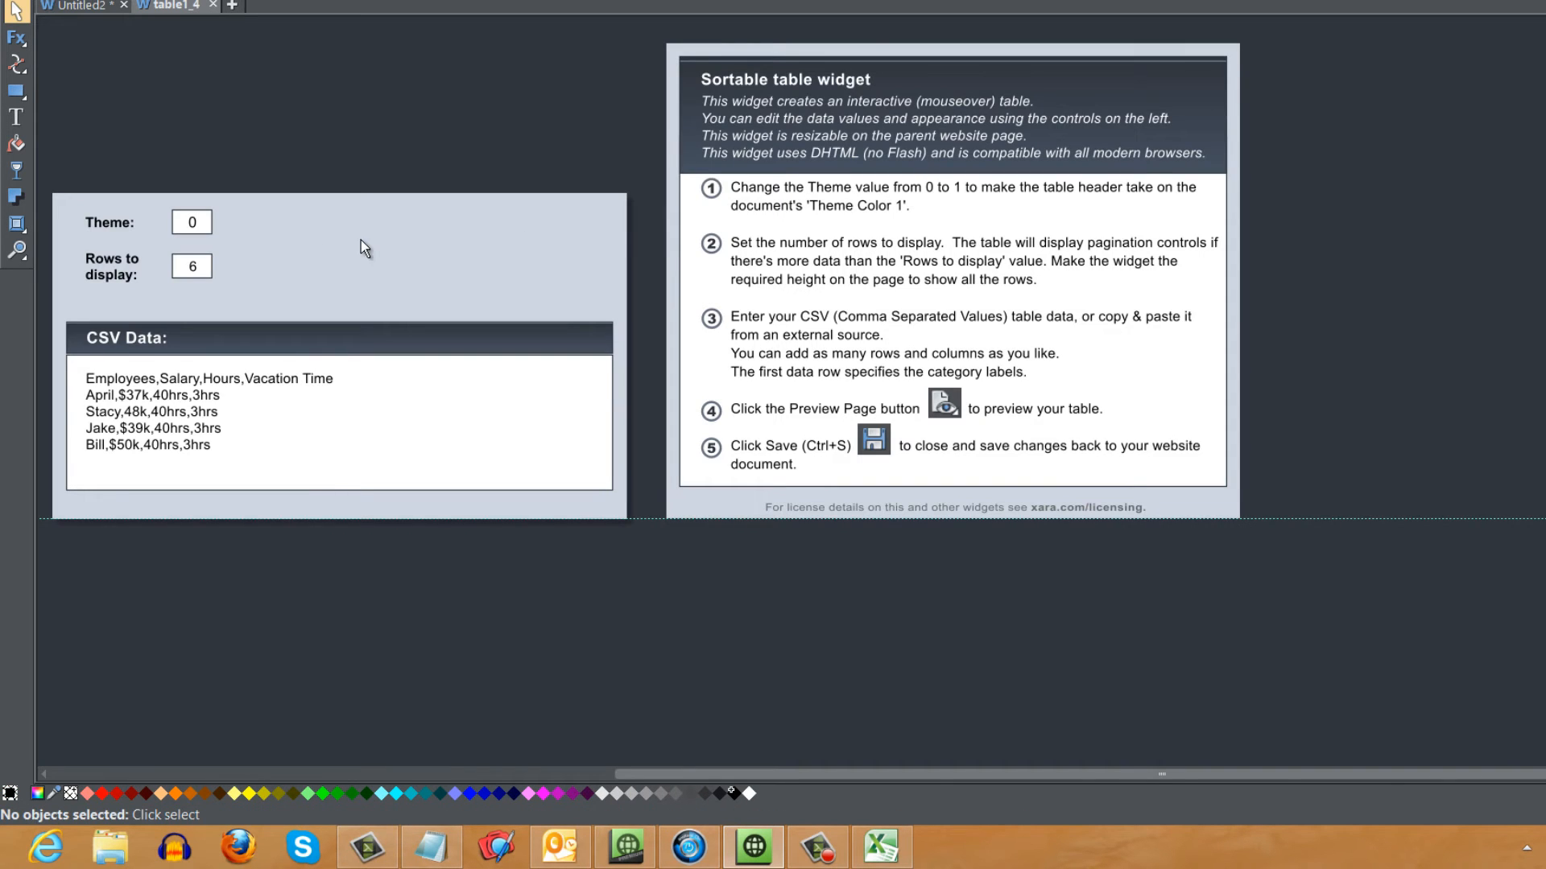
{"action": "double_click", "coordinate": [197, 229]}
{"action": "left_click_drag", "start_coordinate": [199, 224], "coordinate": [130, 219]}
{"action": "type", "text": "1"}
{"action": "key", "text": "ctrl+s"}
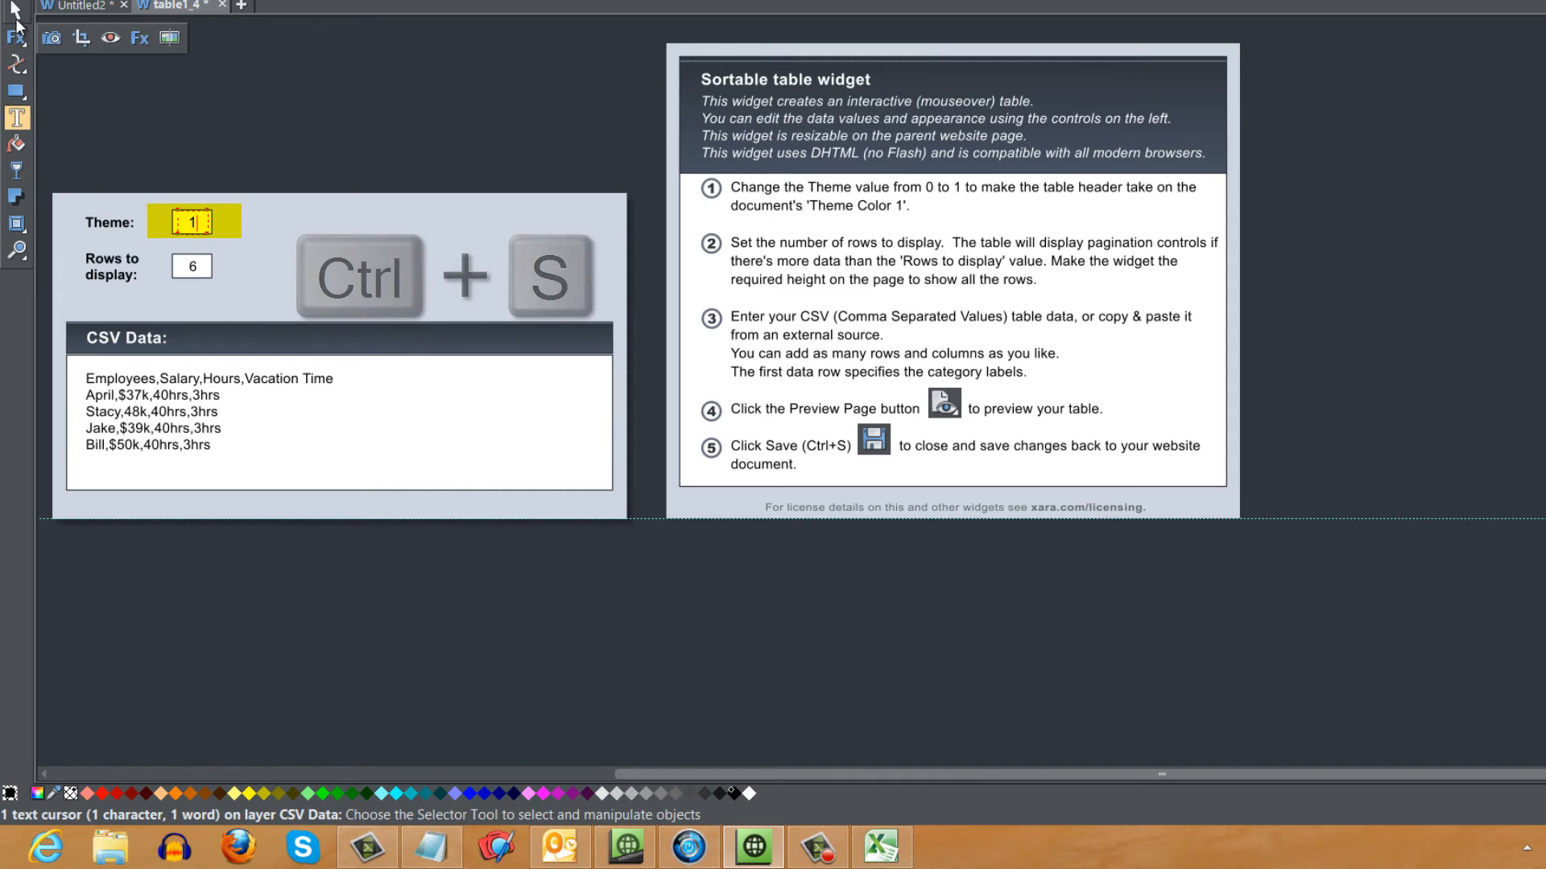
{"action": "left_click", "coordinate": [16, 15]}
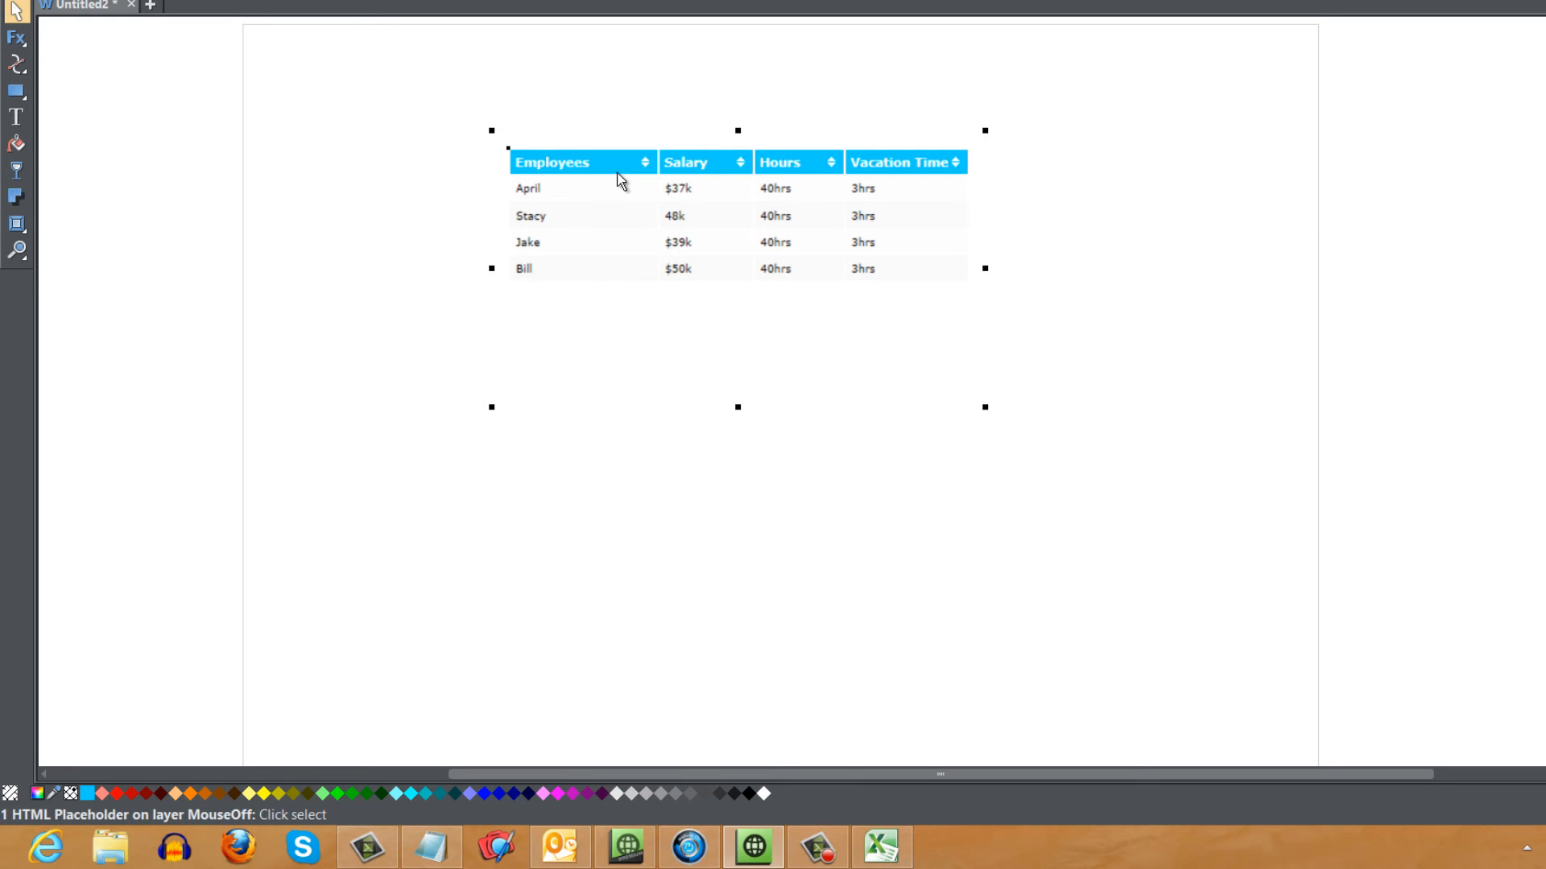
- Preview the recolored table as a web page and in Chrome, sort it by Salary and by Employees, and close both previews
{"action": "left_click", "coordinate": [49, 47]}
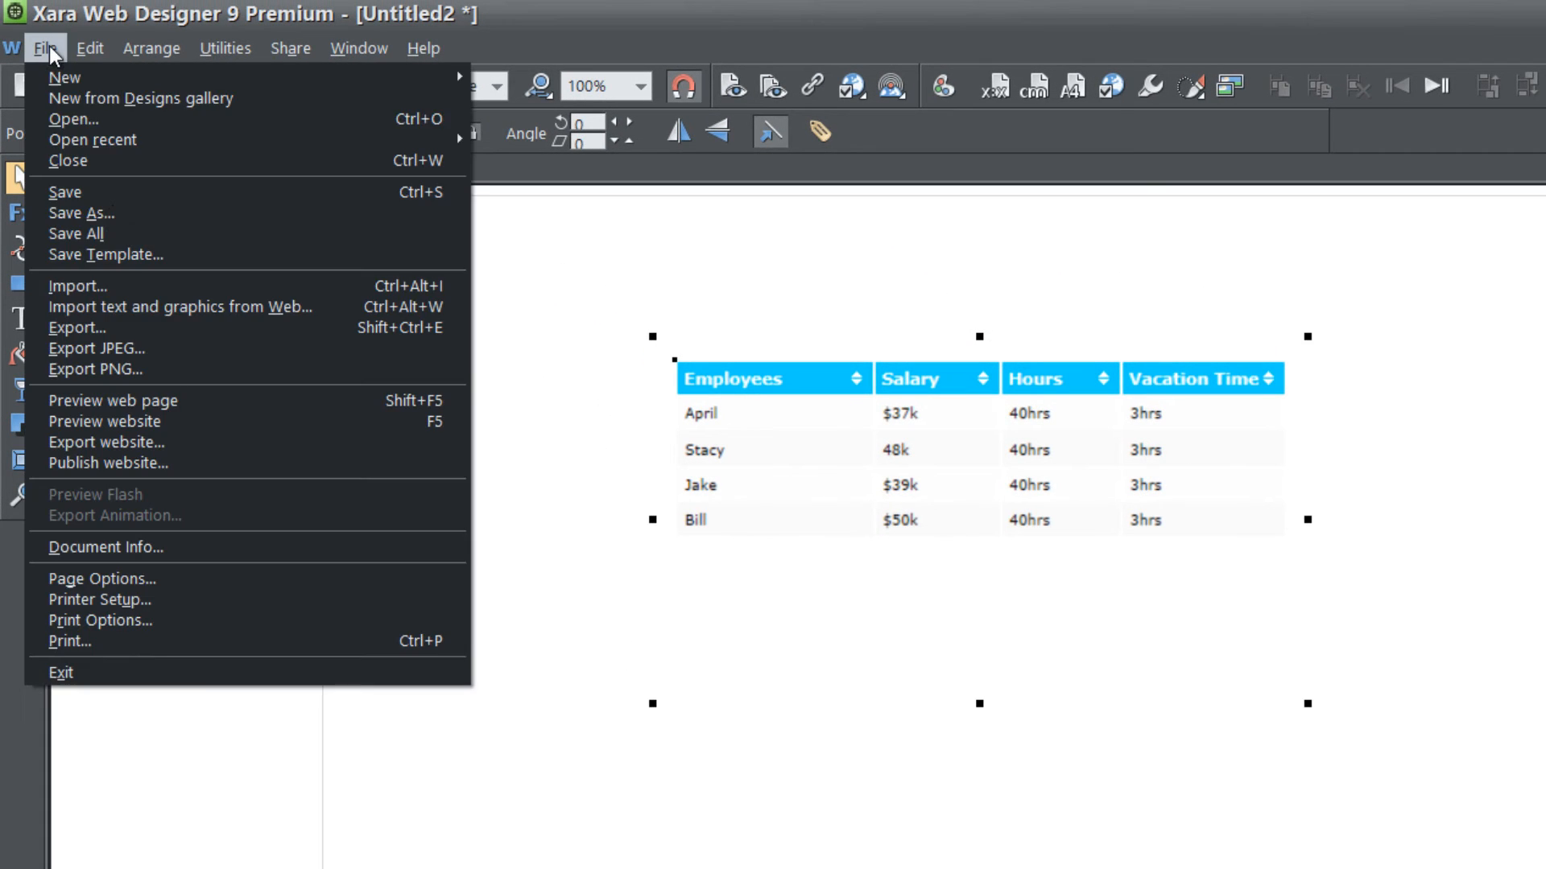
{"action": "left_click", "coordinate": [151, 401]}
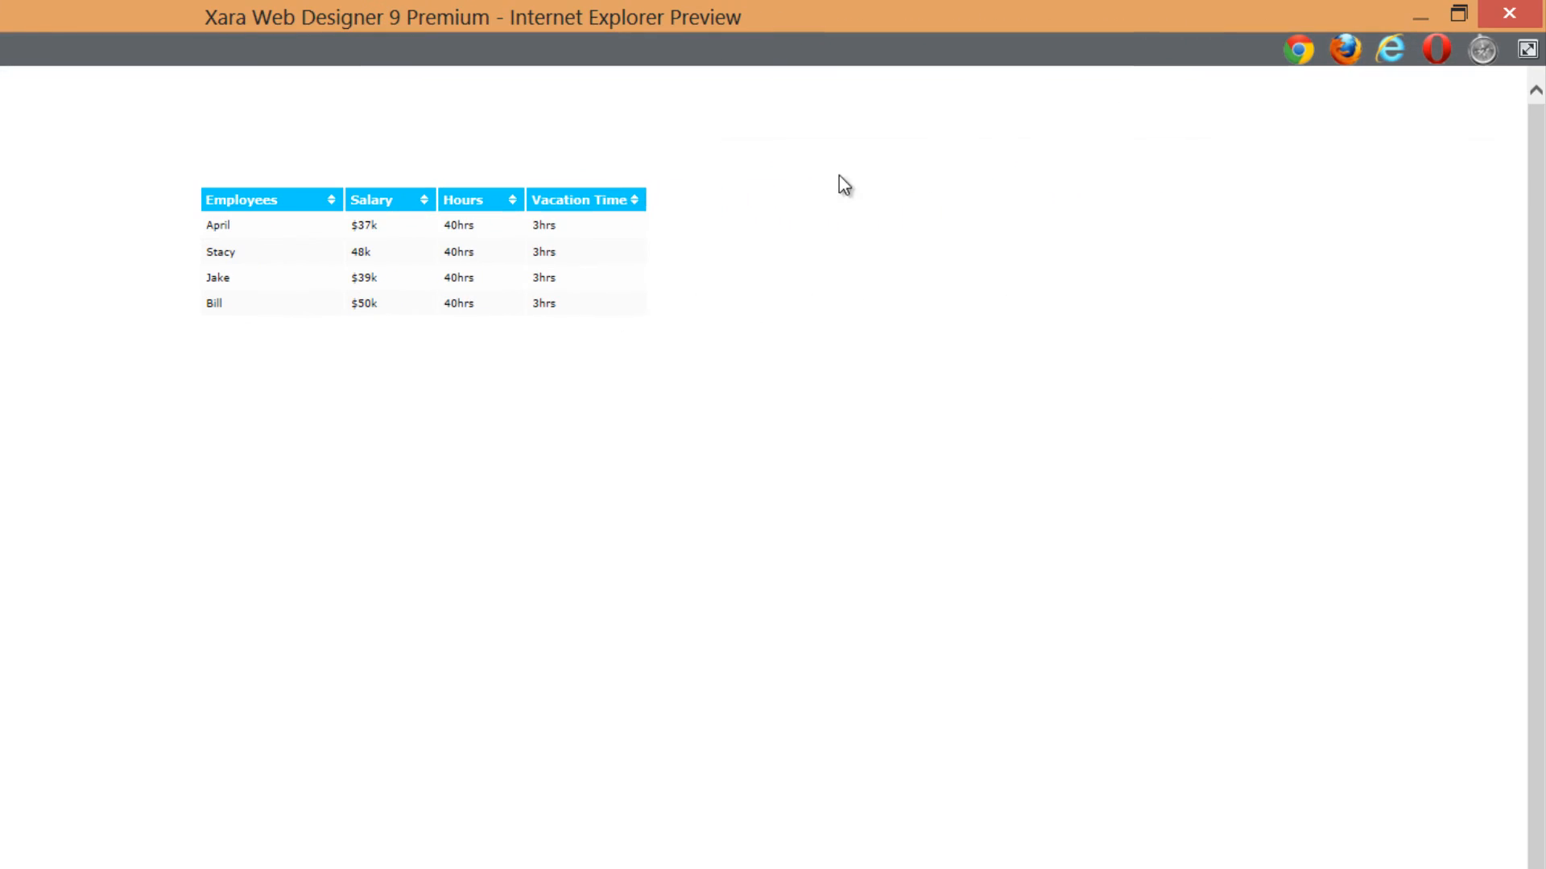
{"action": "left_click", "coordinate": [1314, 48]}
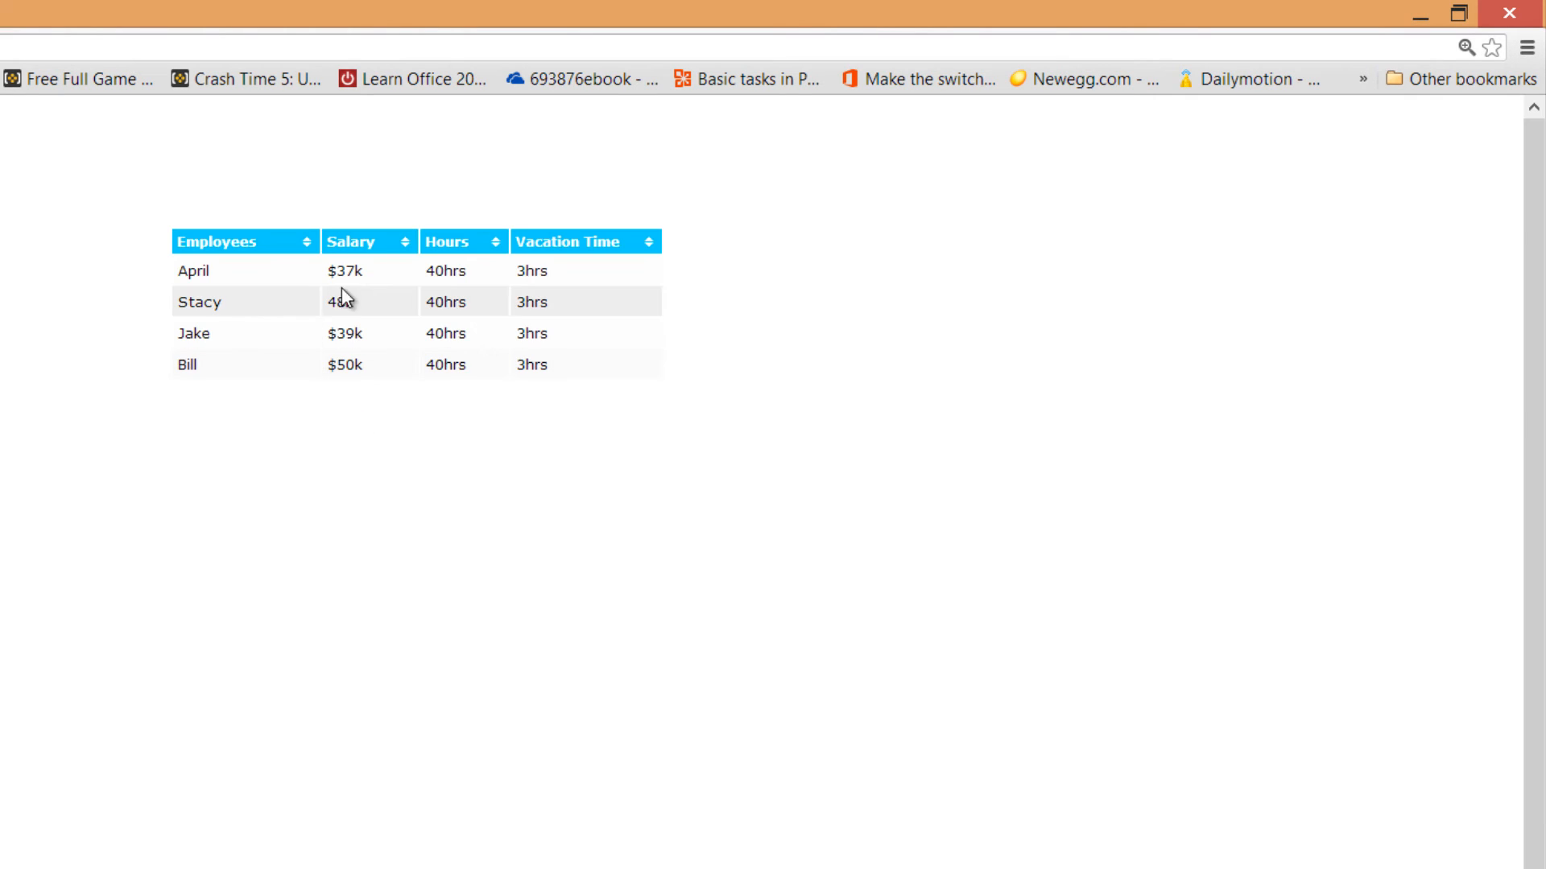
{"action": "left_click", "coordinate": [403, 246]}
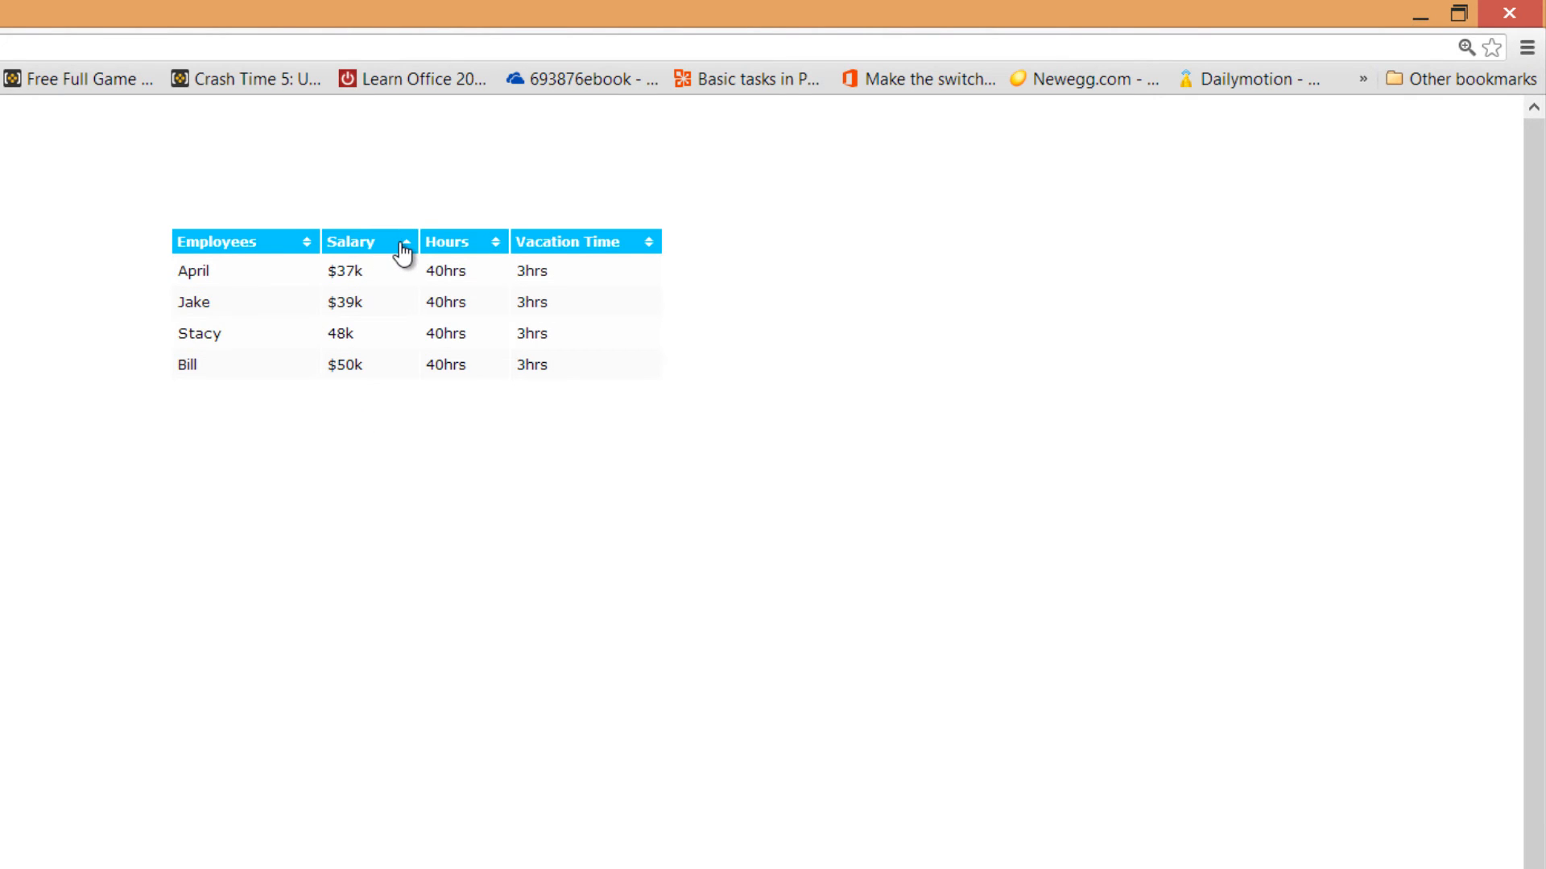
{"action": "left_click", "coordinate": [305, 244]}
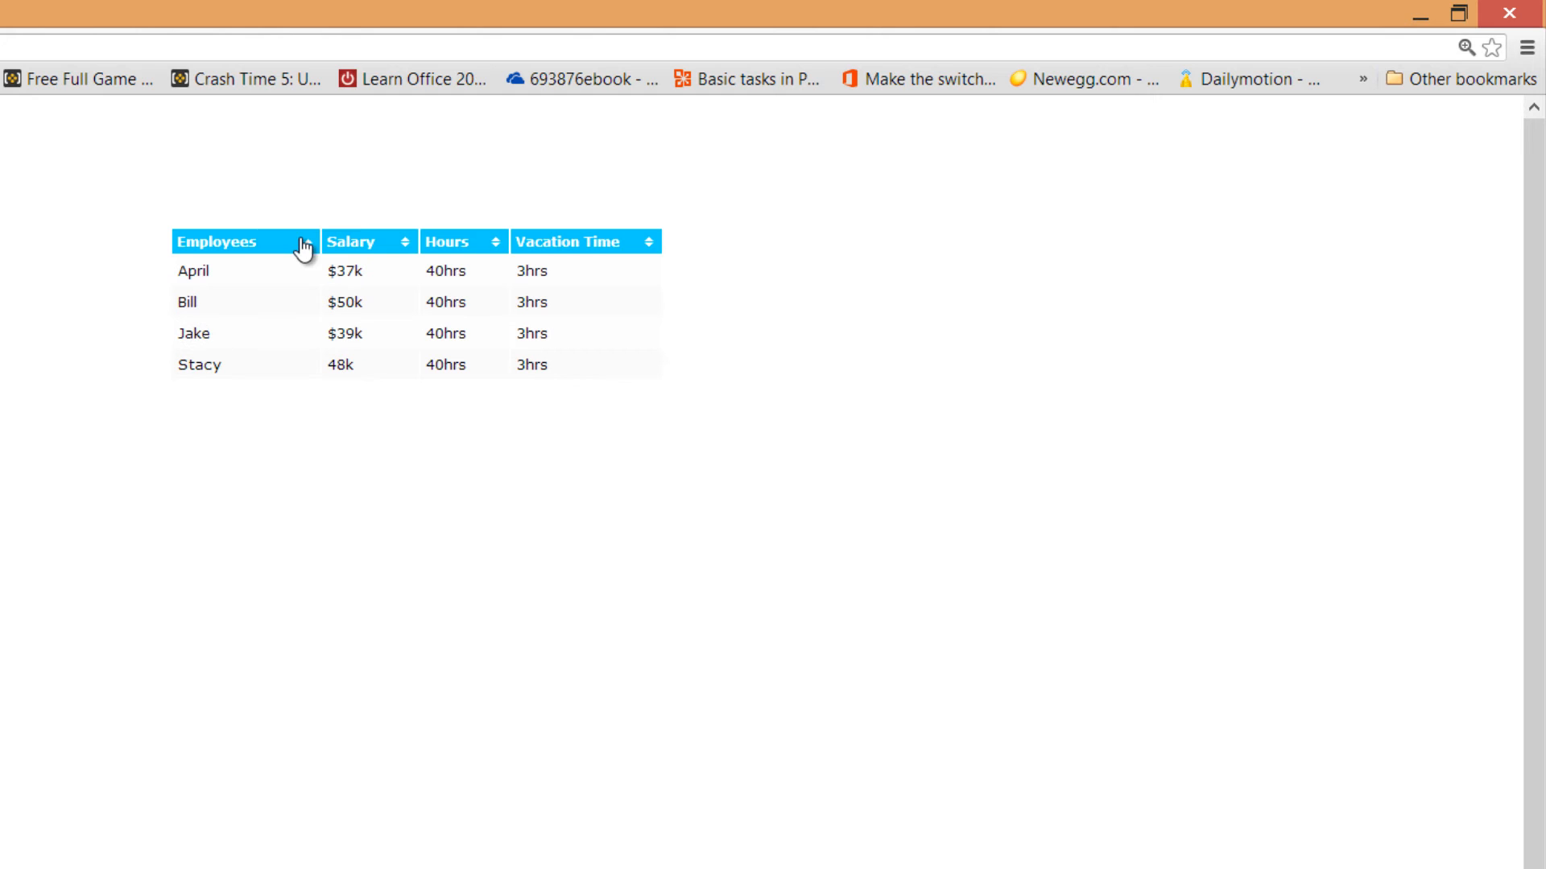
{"action": "left_click", "coordinate": [1499, 14]}
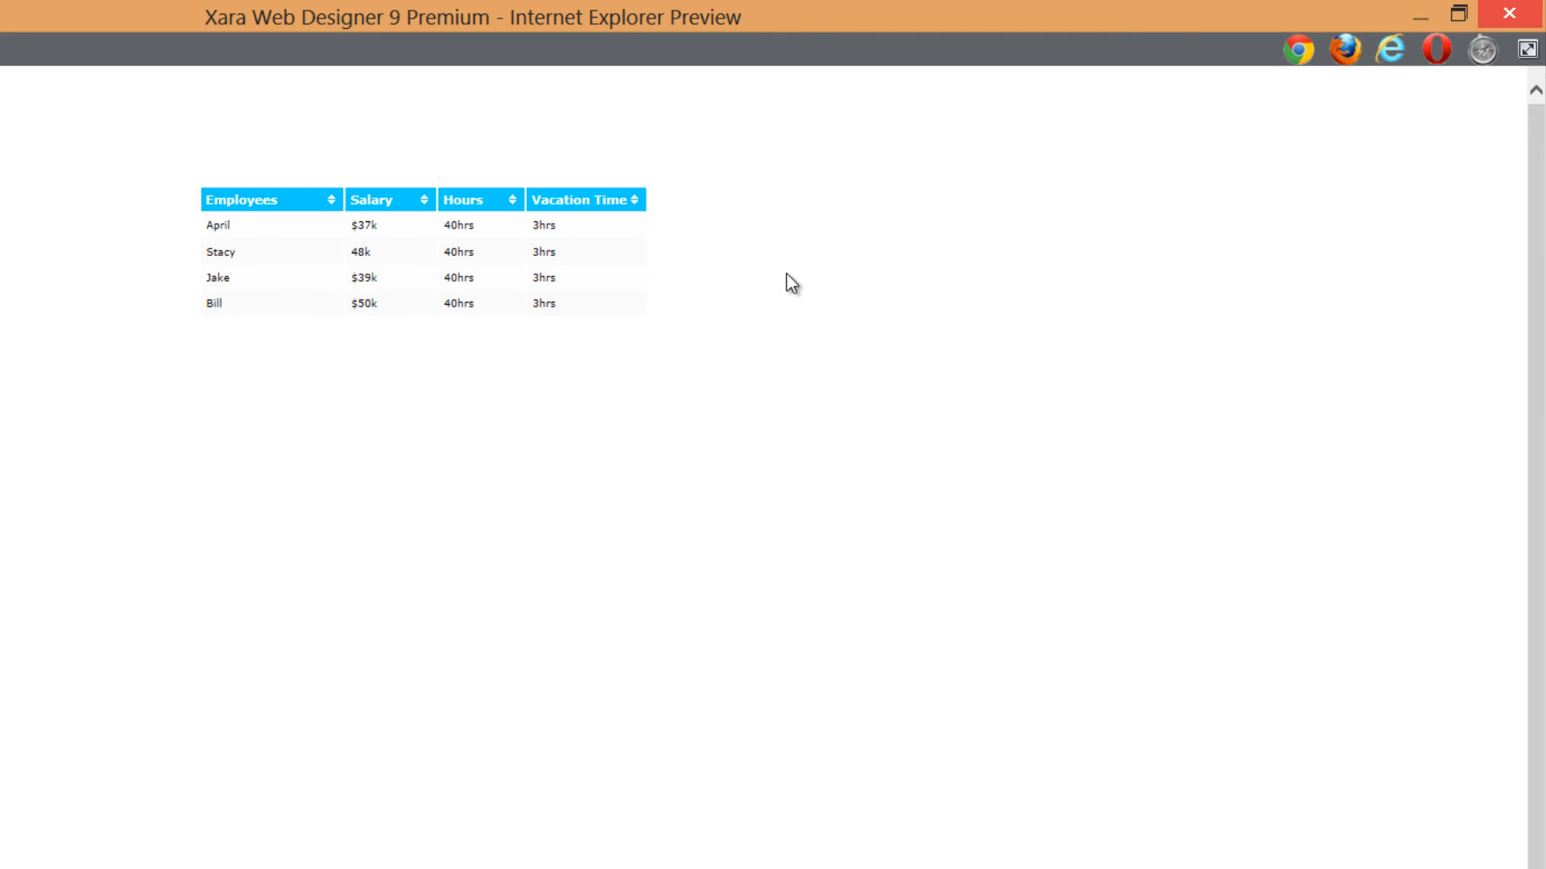
{"action": "left_click", "coordinate": [1509, 14]}
- Reopen the table widget and add a row below the CSV data with an employee name followed by ",$1,$1,$1,$1"
{"action": "double_click", "coordinate": [245, 361]}
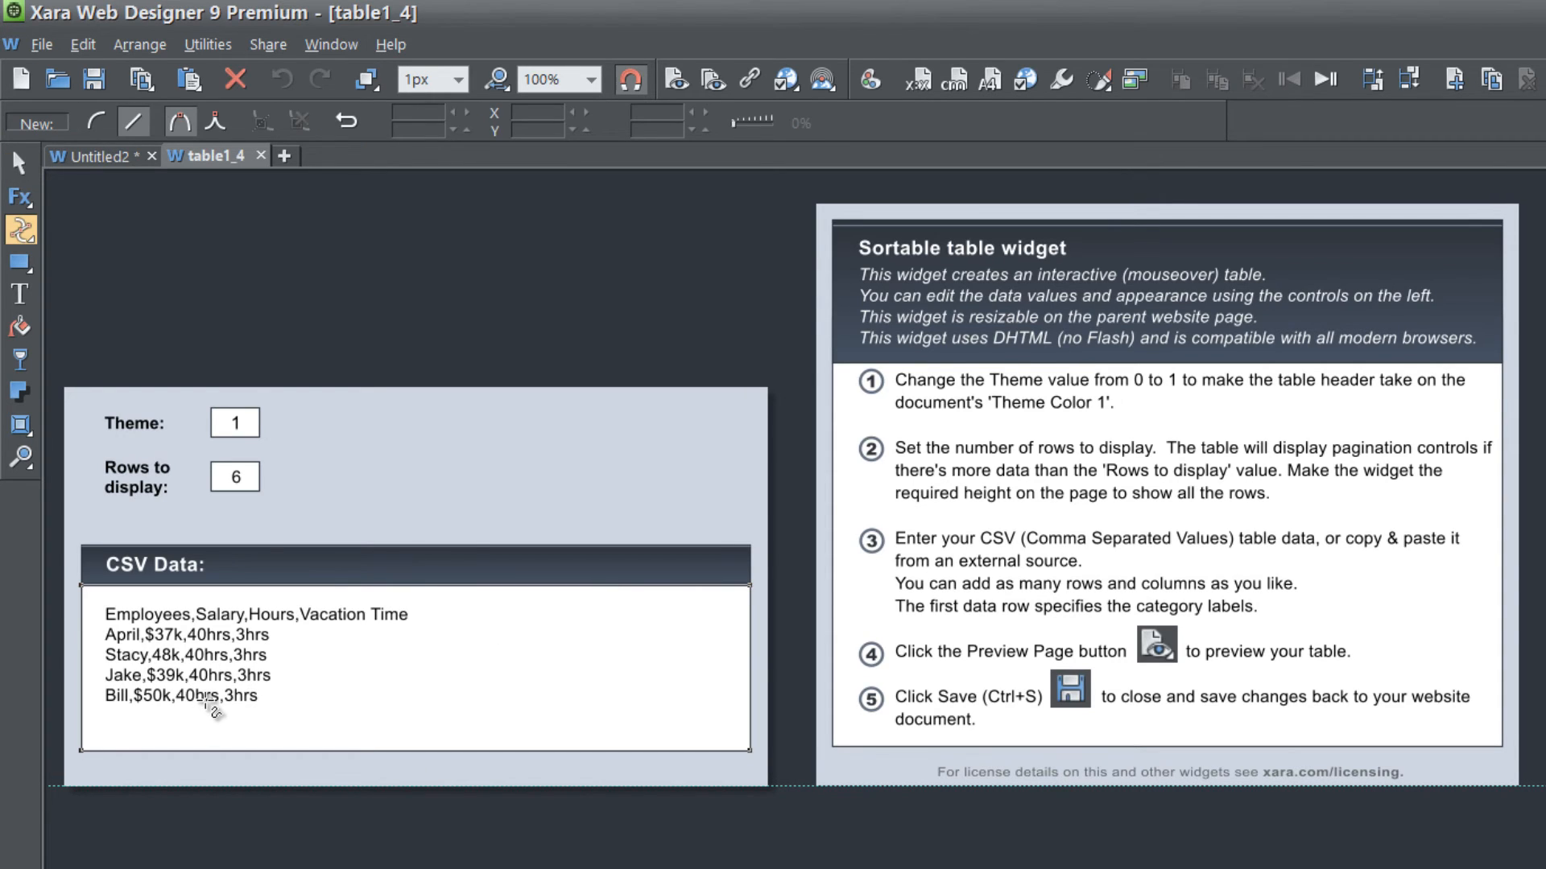
{"action": "left_click", "coordinate": [206, 701]}
{"action": "double_click", "coordinate": [197, 701]}
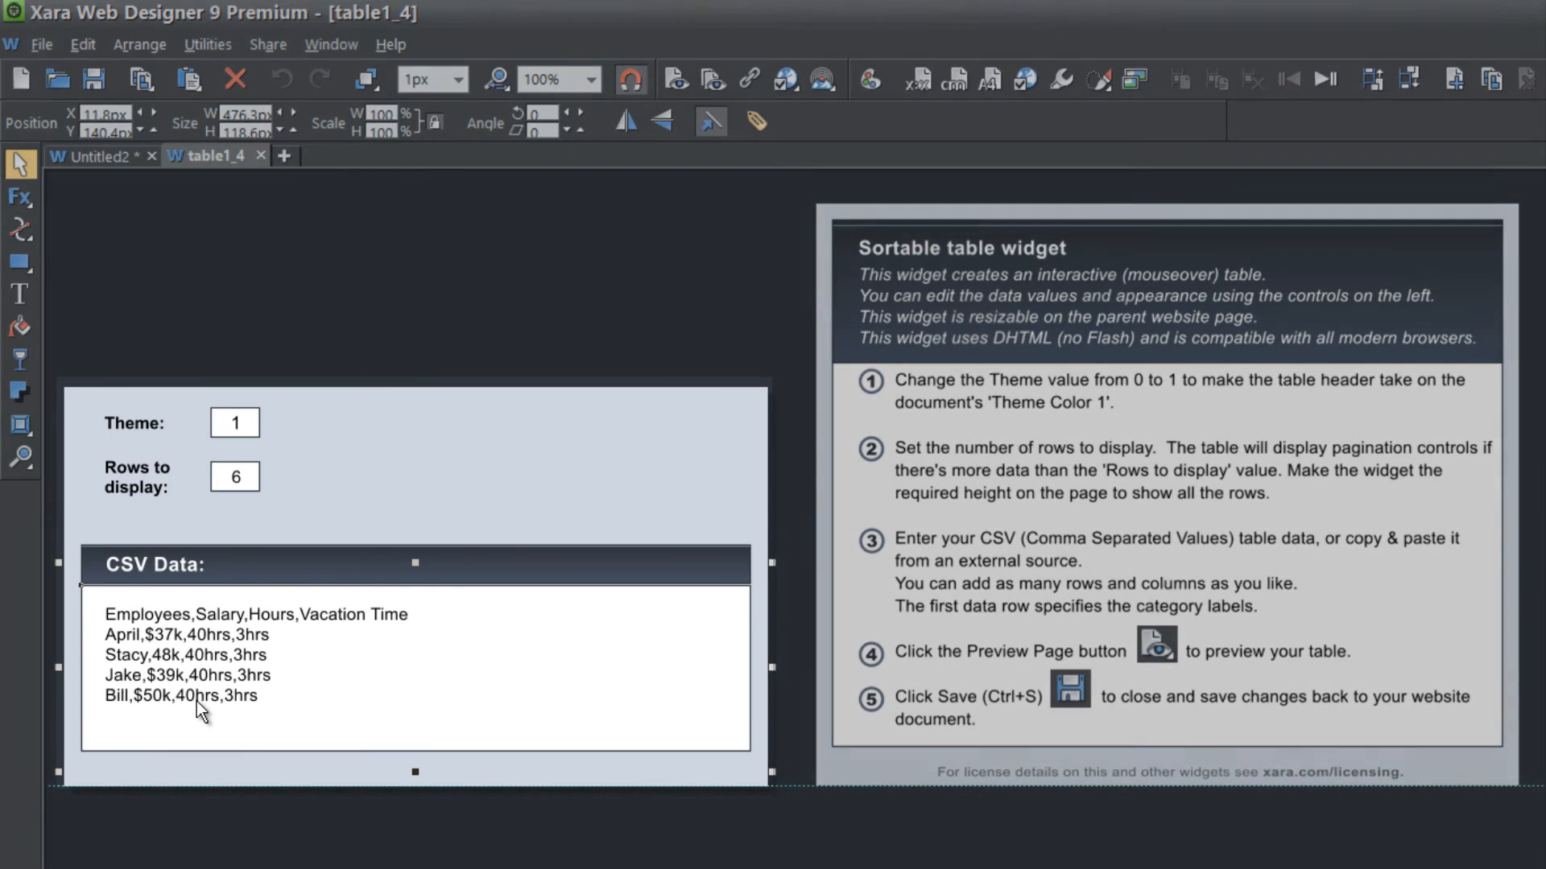
{"action": "left_click", "coordinate": [269, 701]}
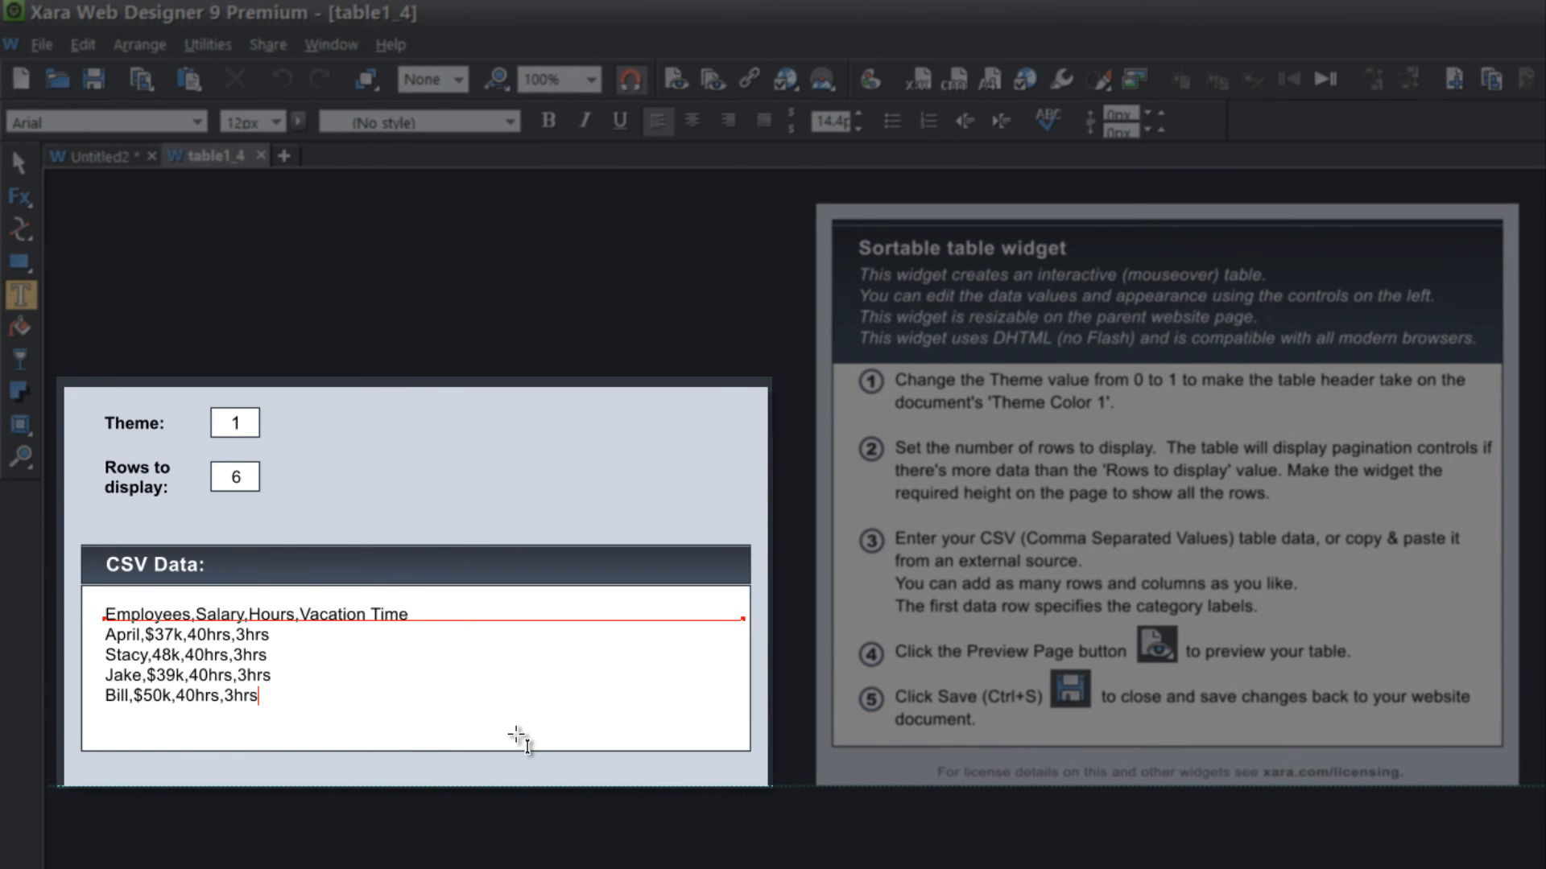
{"action": "key", "text": "Return"}
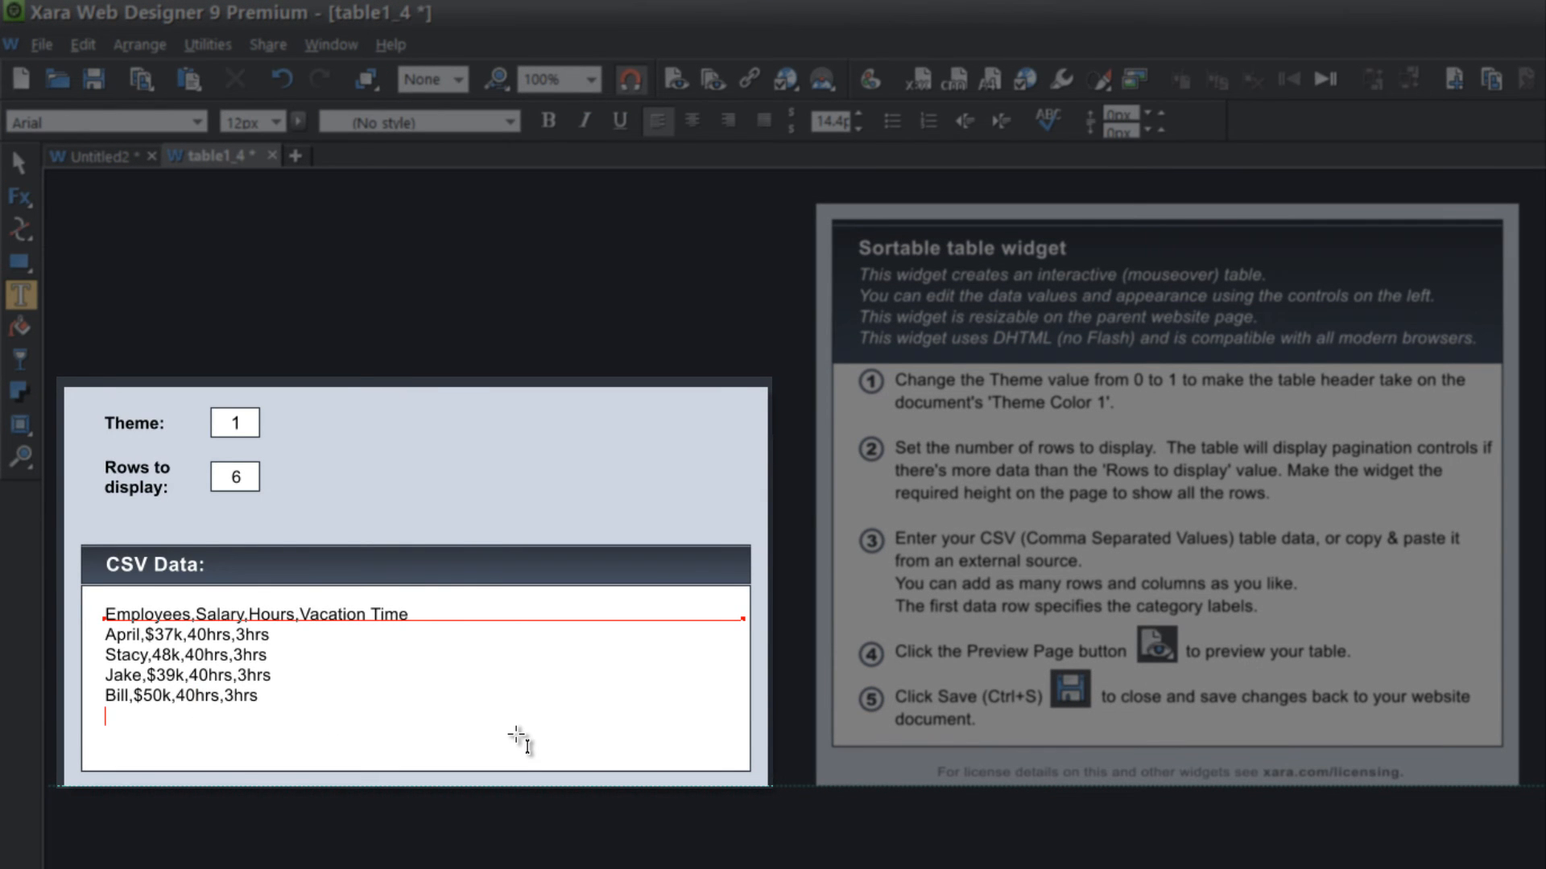
{"action": "type", "text": "James,$1,$1,$1,$1"}
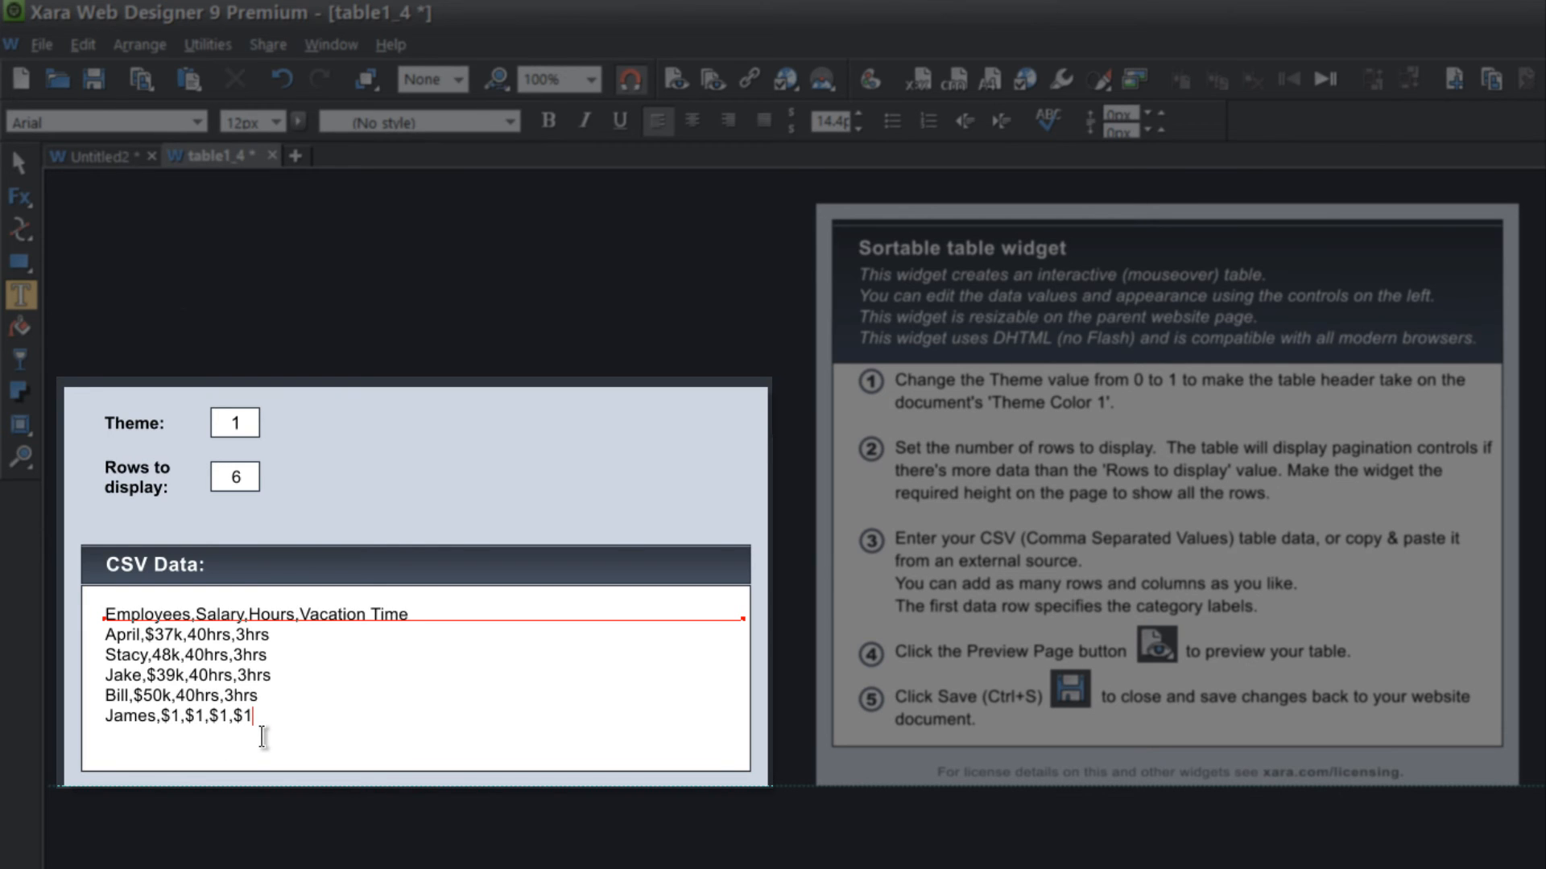
- Save the added row back to the website document, preview the table as a web page and in Chrome, and close both previews
{"action": "key", "text": "ctrl+s"}
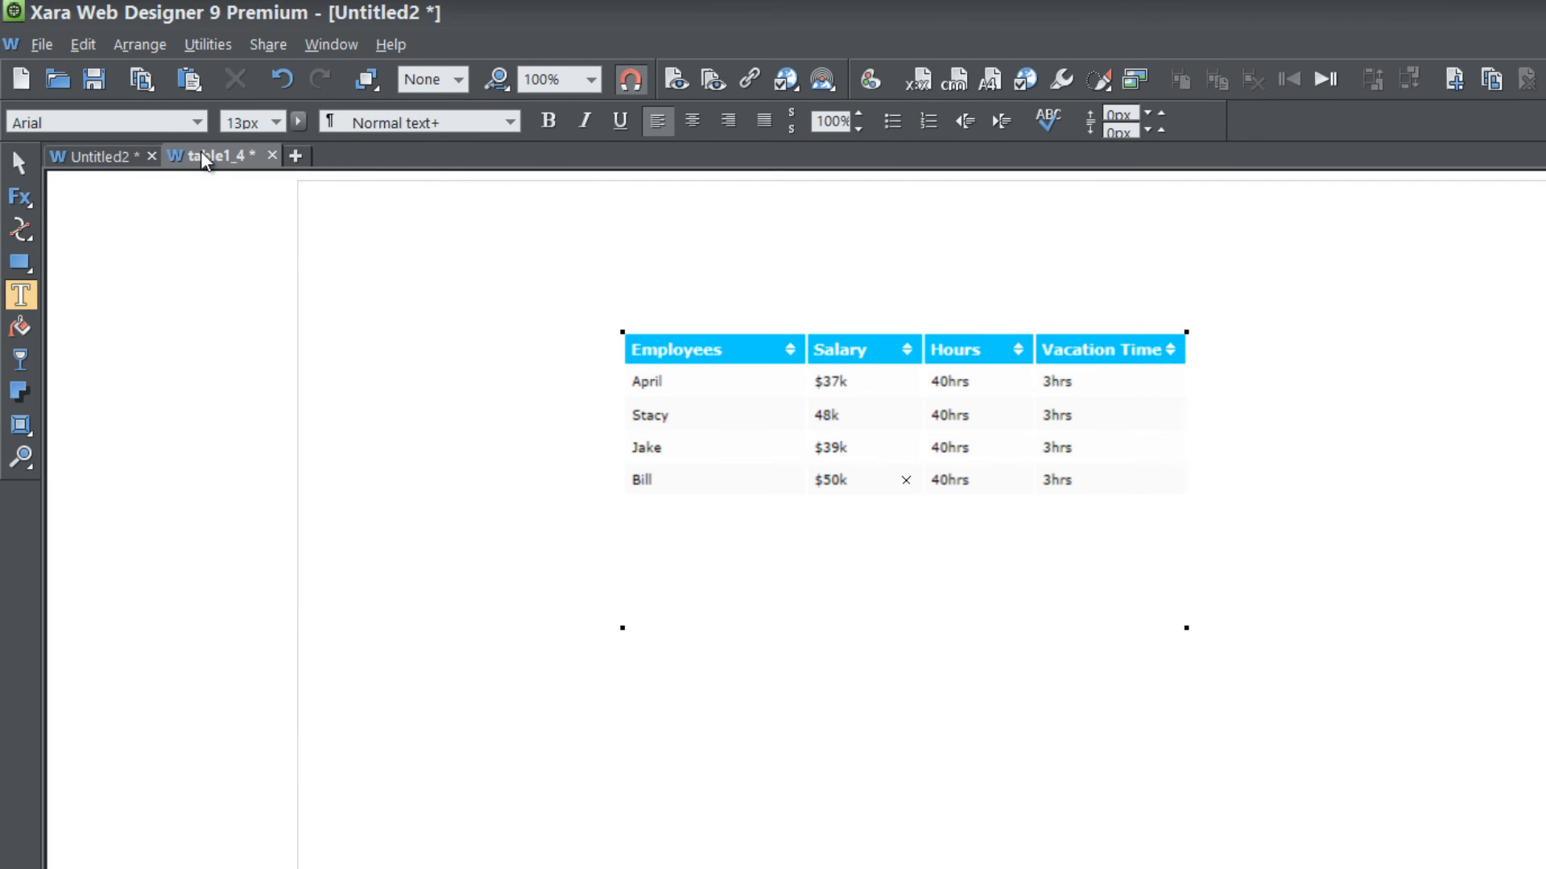
{"action": "left_click", "coordinate": [42, 45]}
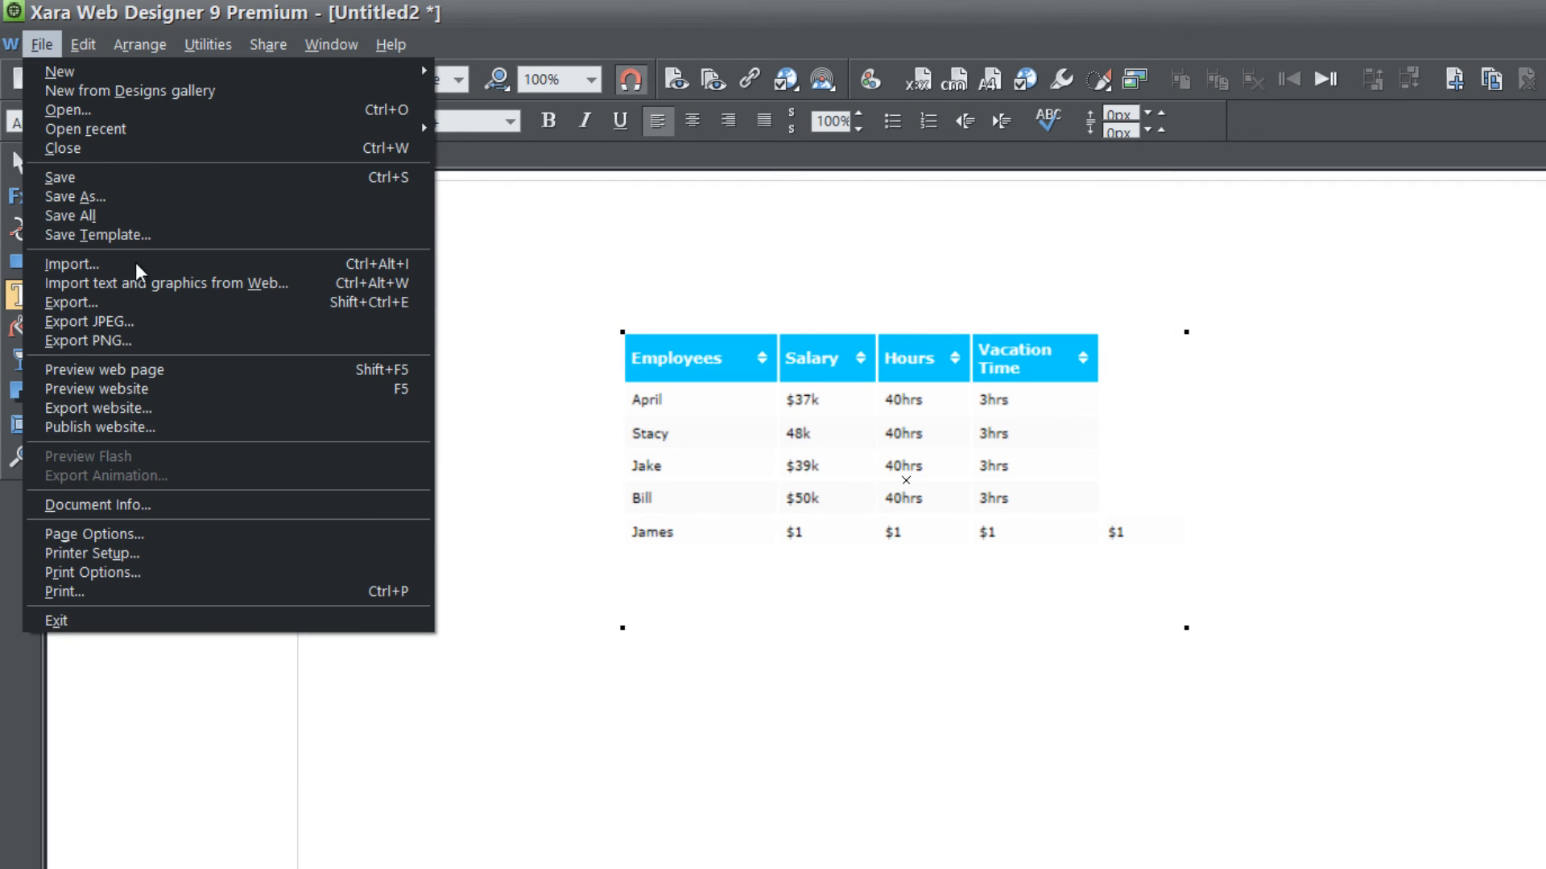
{"action": "left_click", "coordinate": [159, 370]}
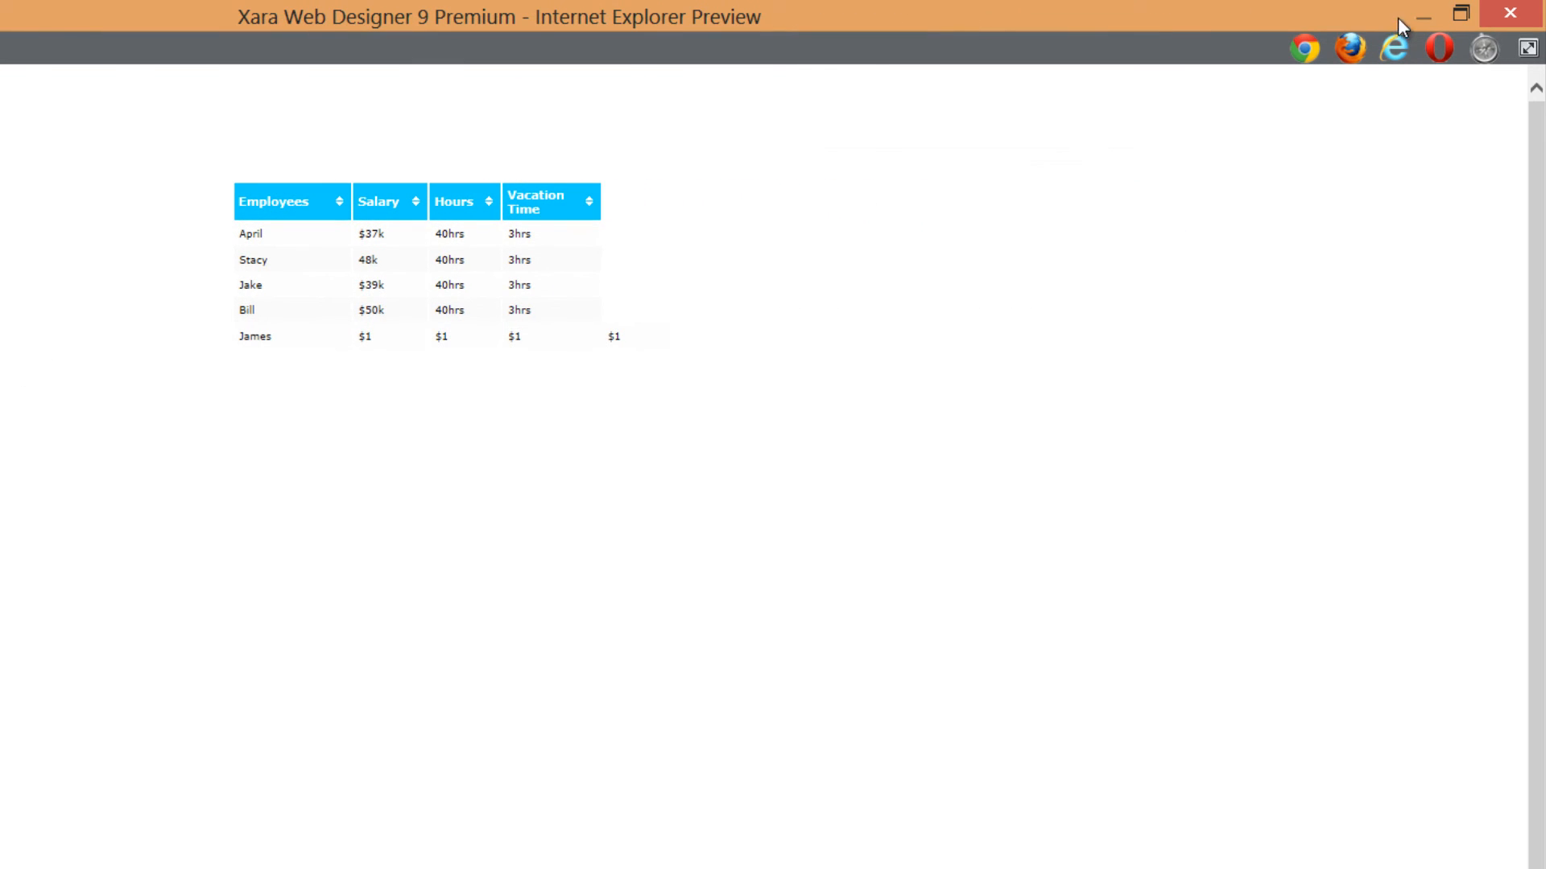
{"action": "left_click", "coordinate": [1304, 48]}
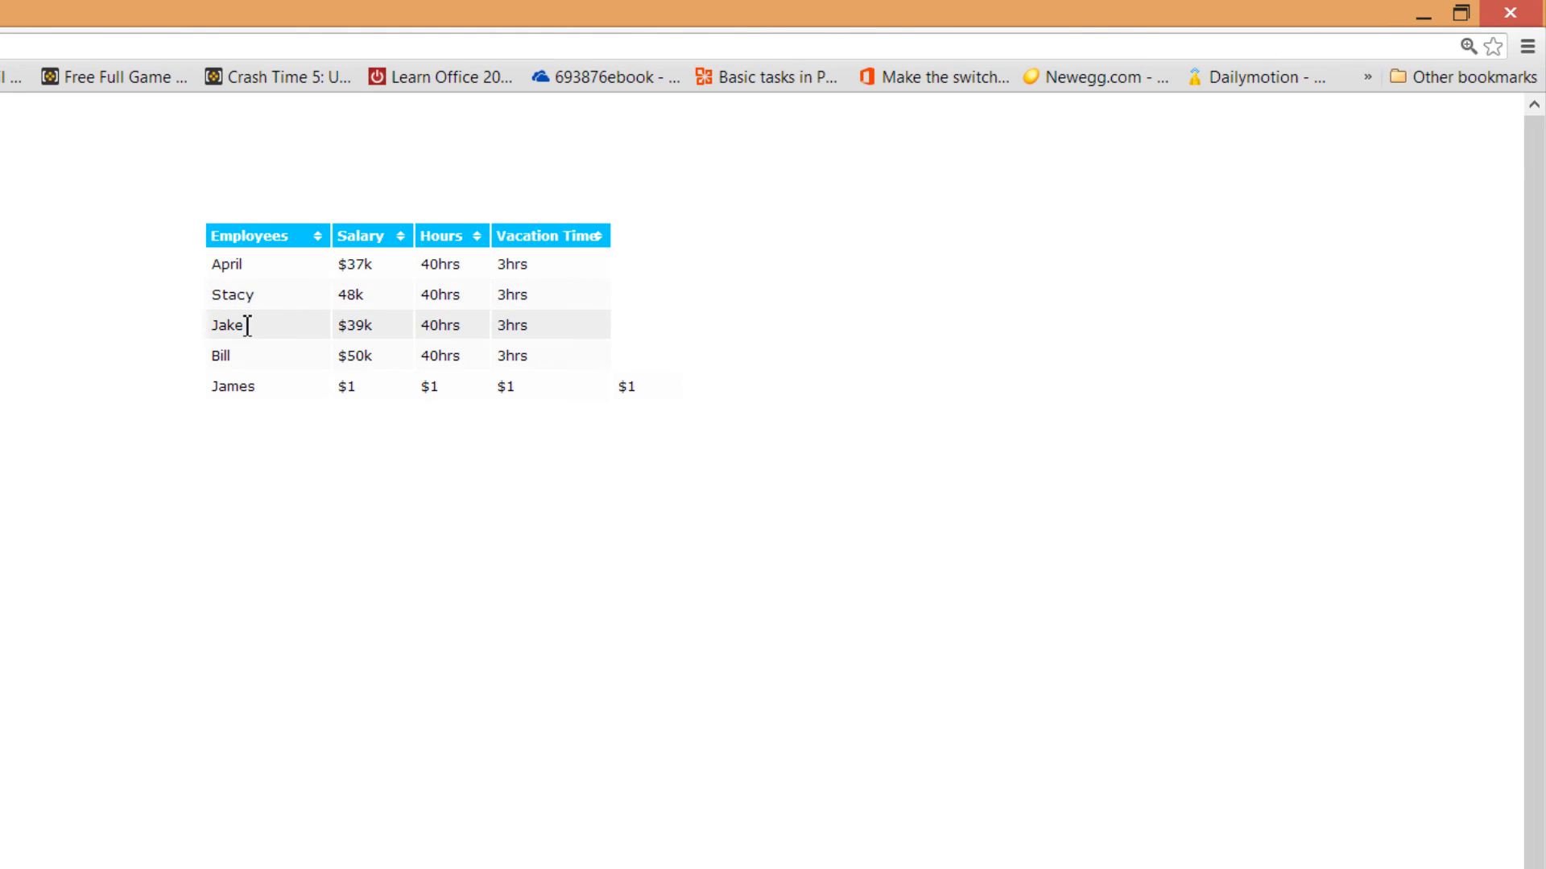
{"action": "left_click", "coordinate": [1539, 10]}
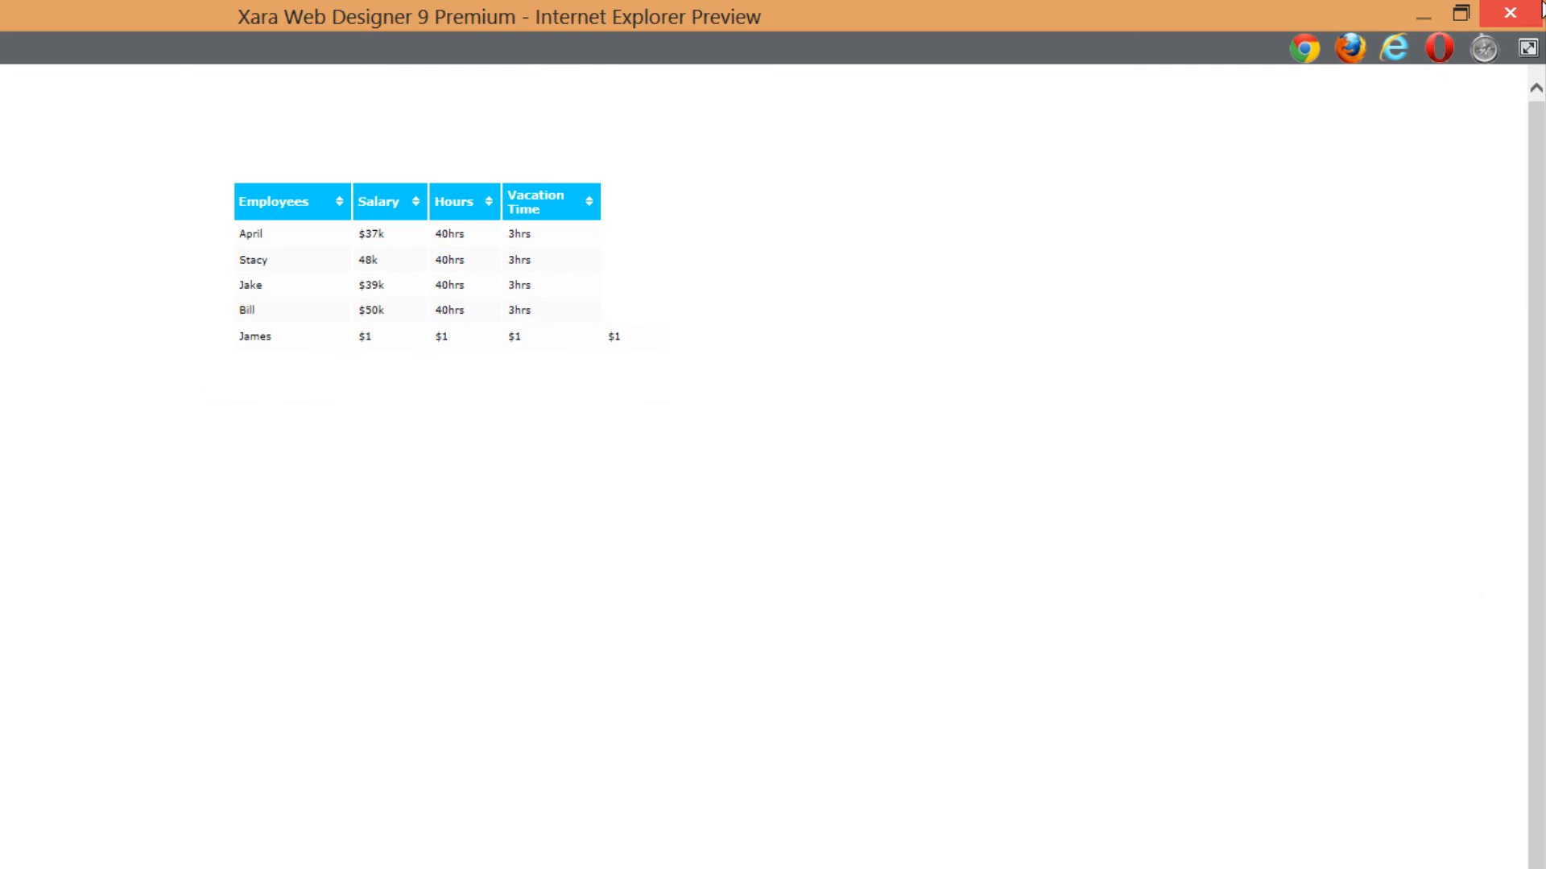
{"action": "left_click", "coordinate": [1499, 11]}
- Reopen the table widget for editing and set its Rows to display value to 4
{"action": "left_click", "coordinate": [193, 365]}
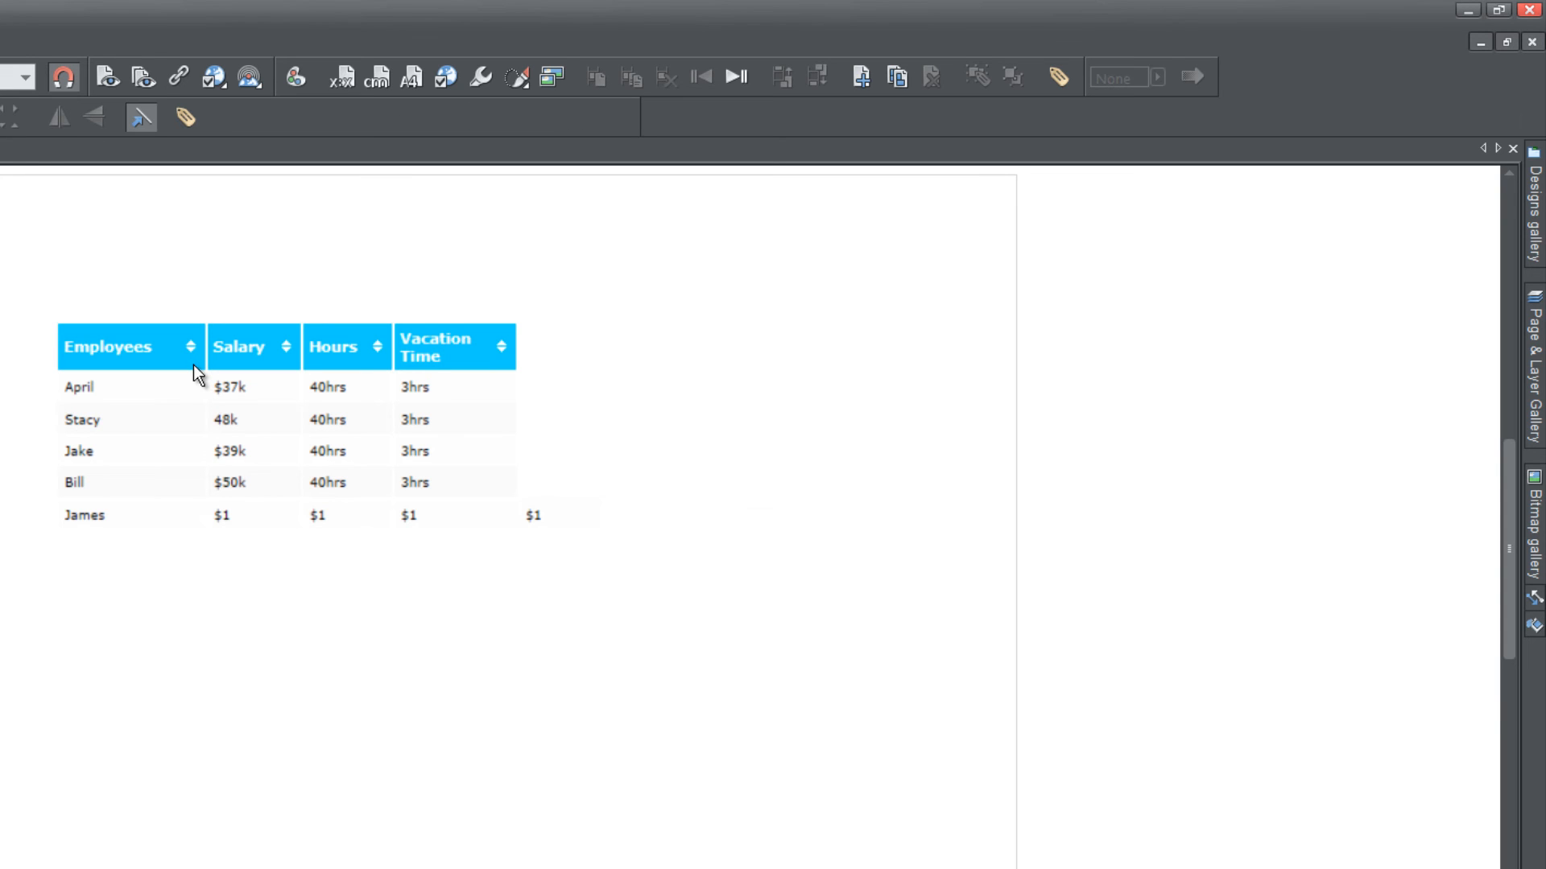
{"action": "double_click", "coordinate": [190, 365]}
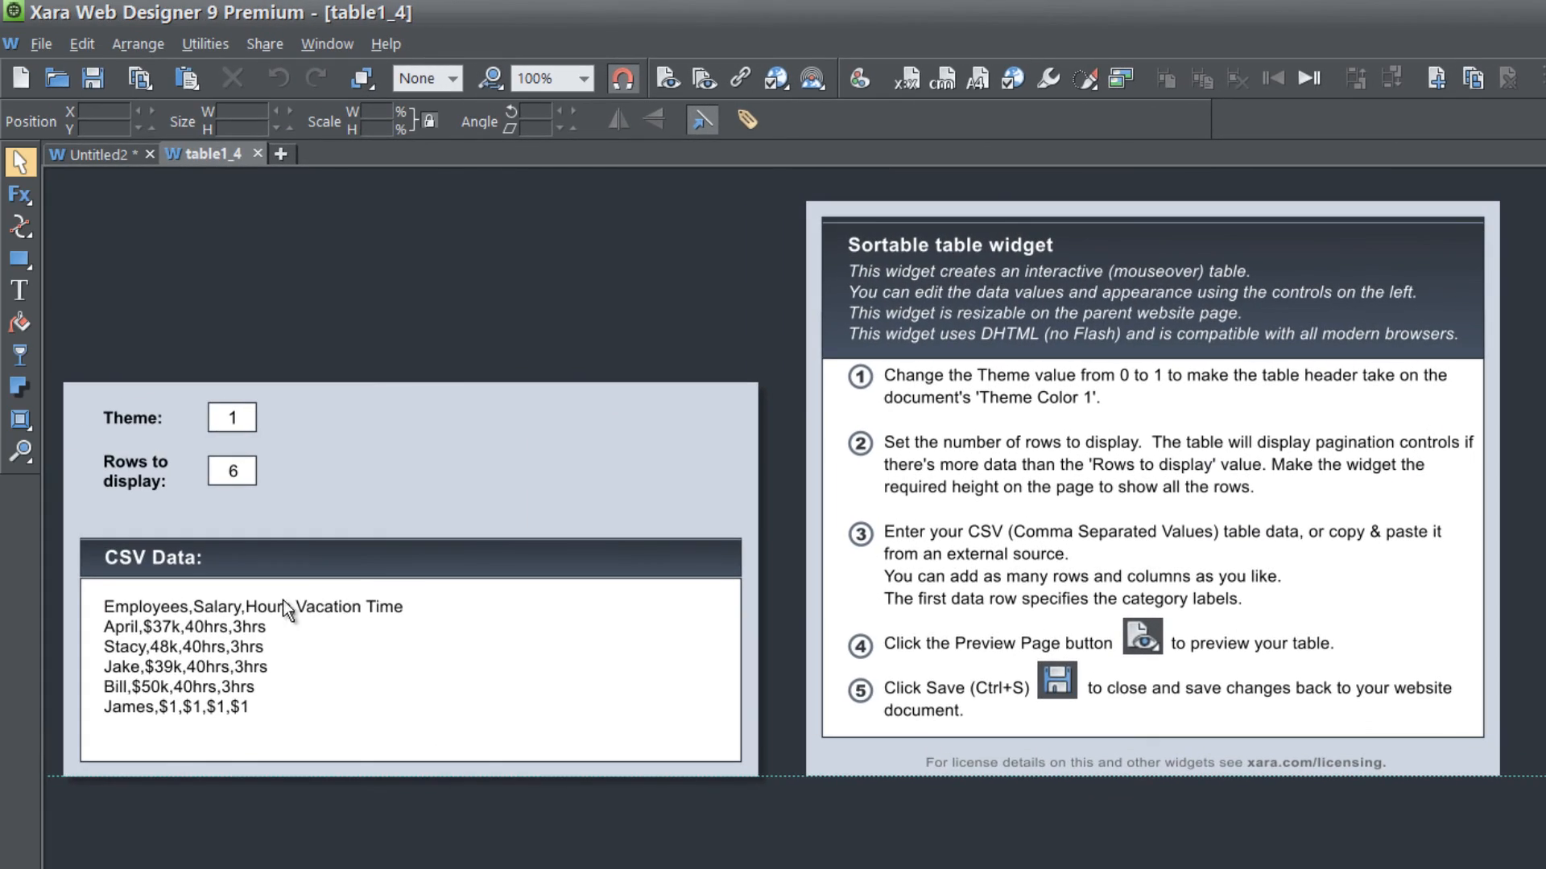
{"action": "double_click", "coordinate": [238, 471]}
{"action": "key", "text": "BackSpace"}
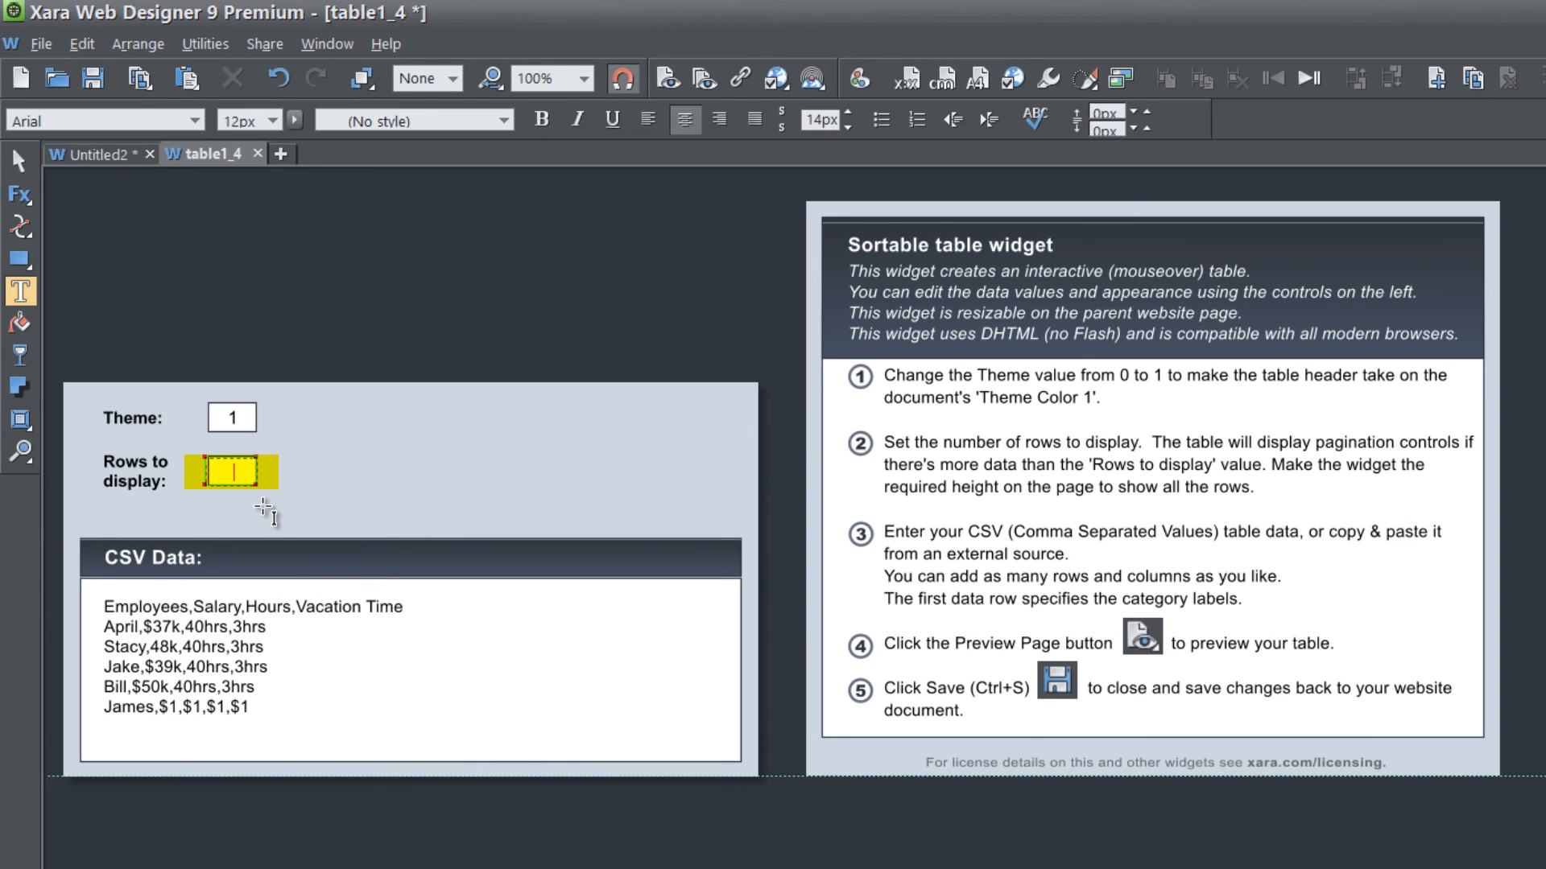
{"action": "type", "text": "4"}
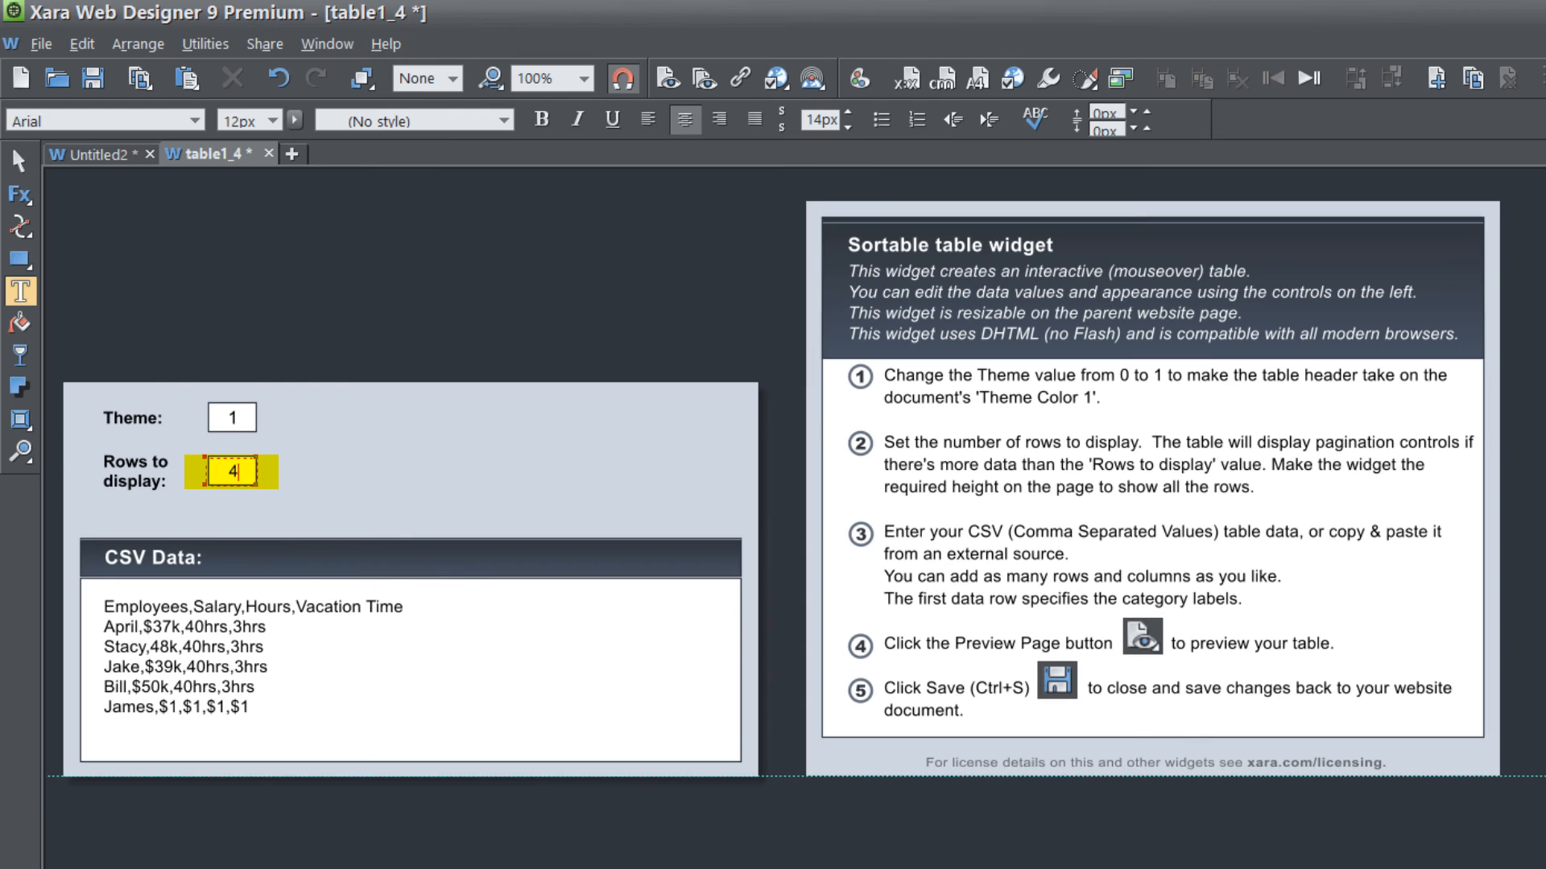
{"action": "key", "text": "Escape"}
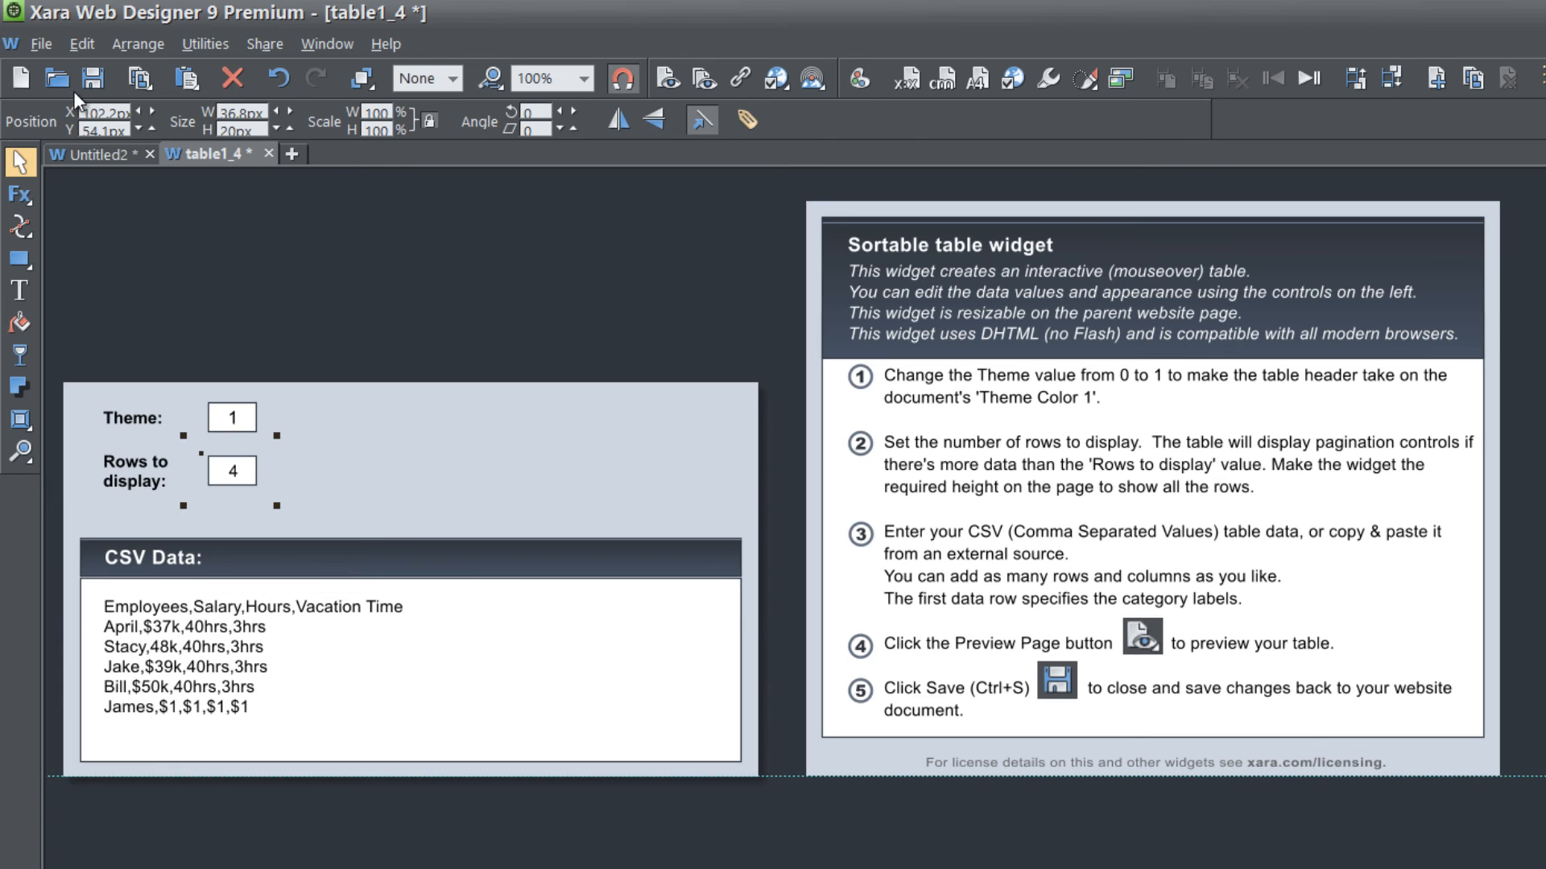
- Preview the widget as a web page and in Chrome, switch between the table's two pages with the pagination controls, and close both previews
{"action": "left_click", "coordinate": [48, 50]}
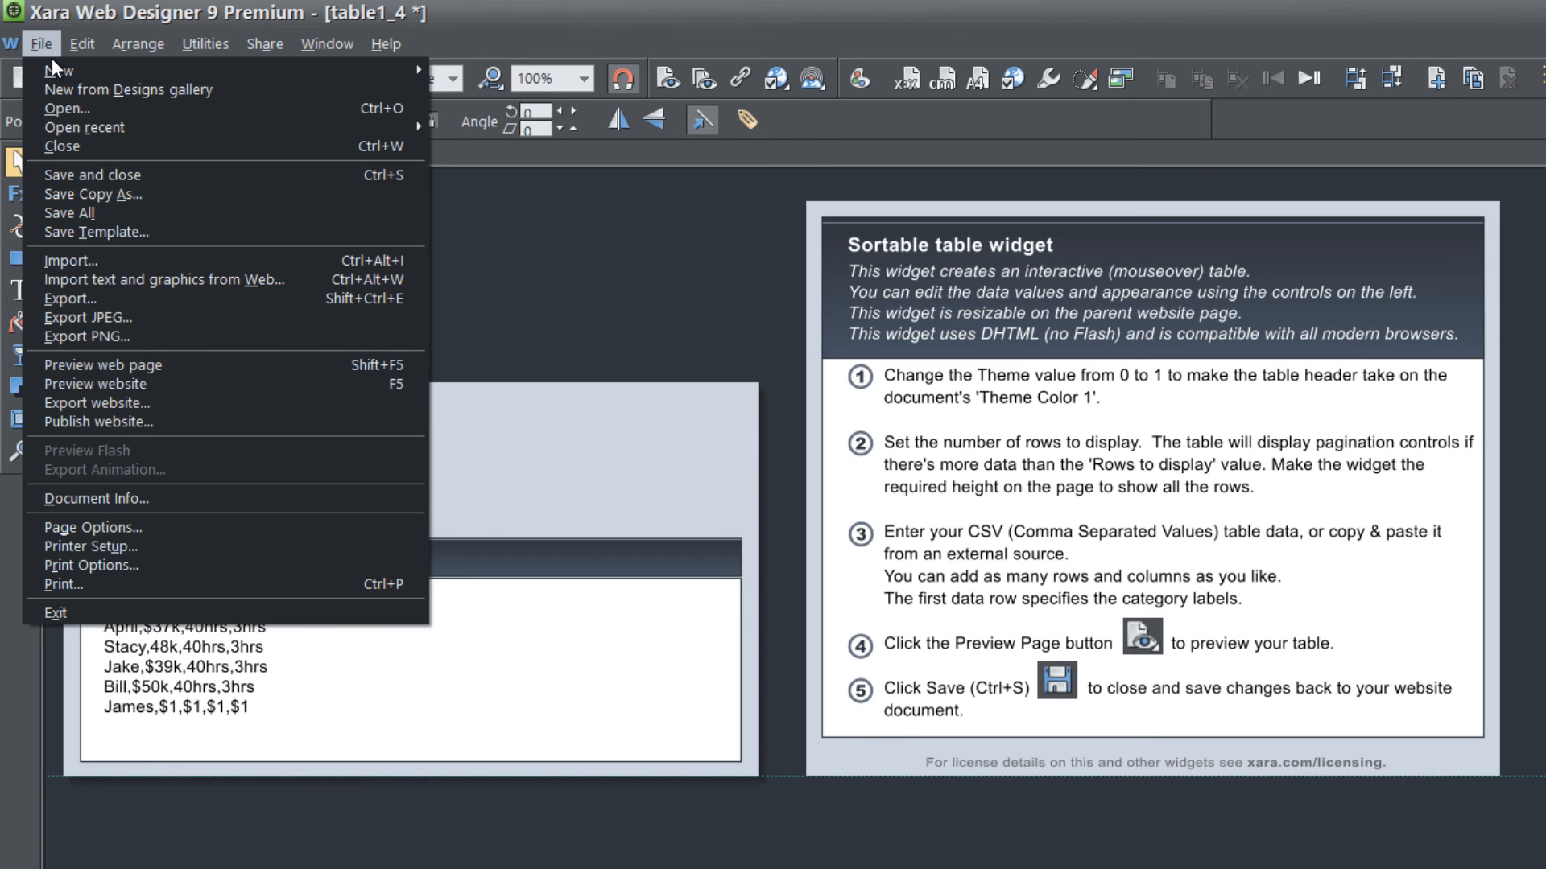
{"action": "left_click", "coordinate": [177, 369]}
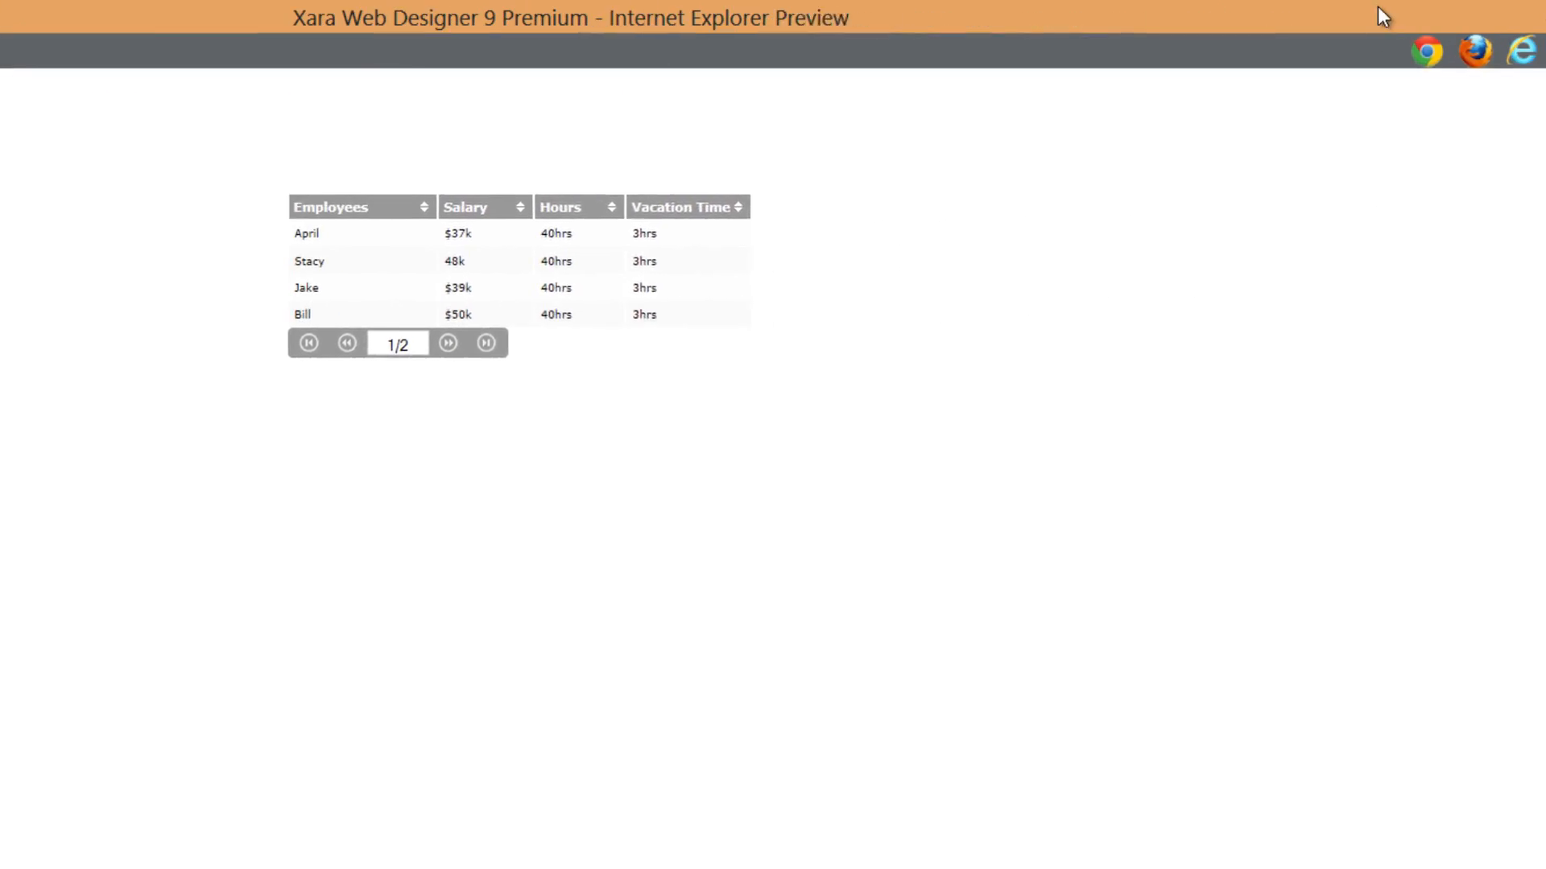
{"action": "left_click", "coordinate": [1285, 50]}
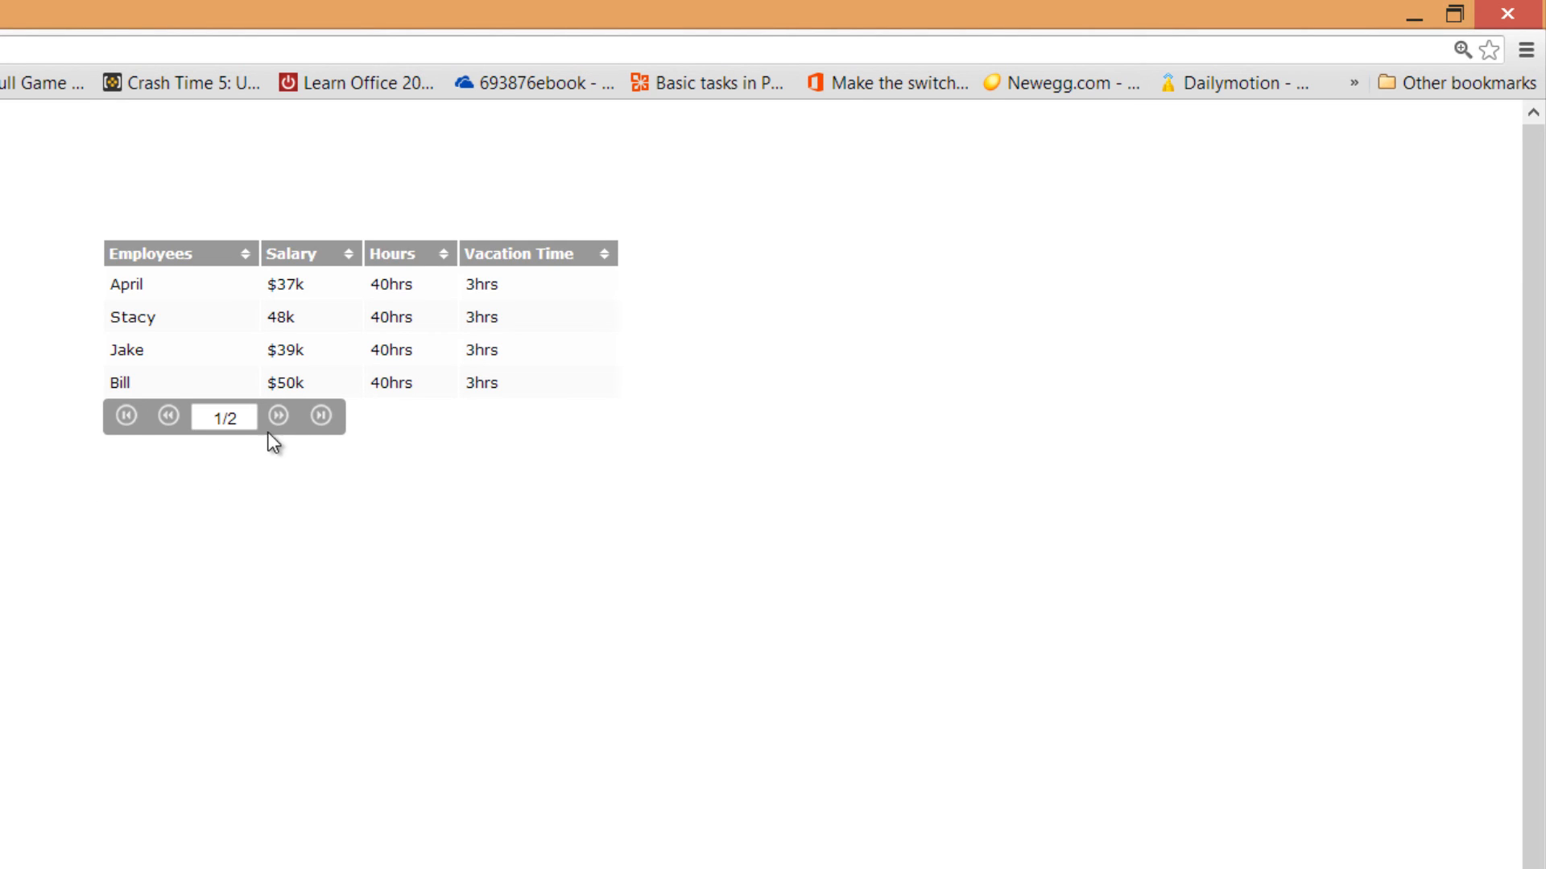
{"action": "left_click", "coordinate": [278, 416]}
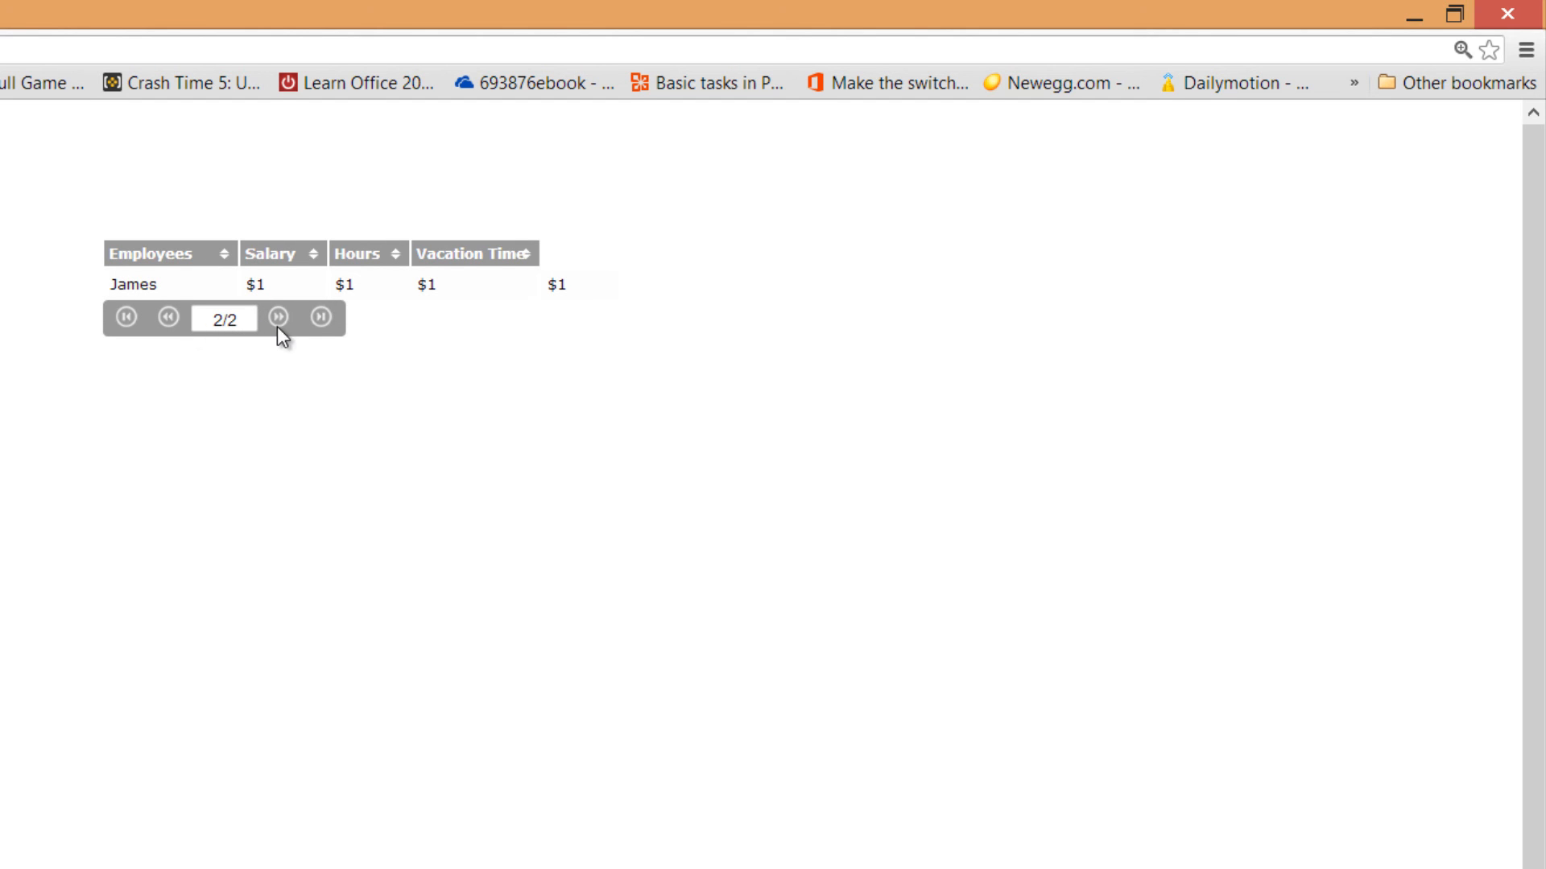
{"action": "left_click", "coordinate": [169, 319]}
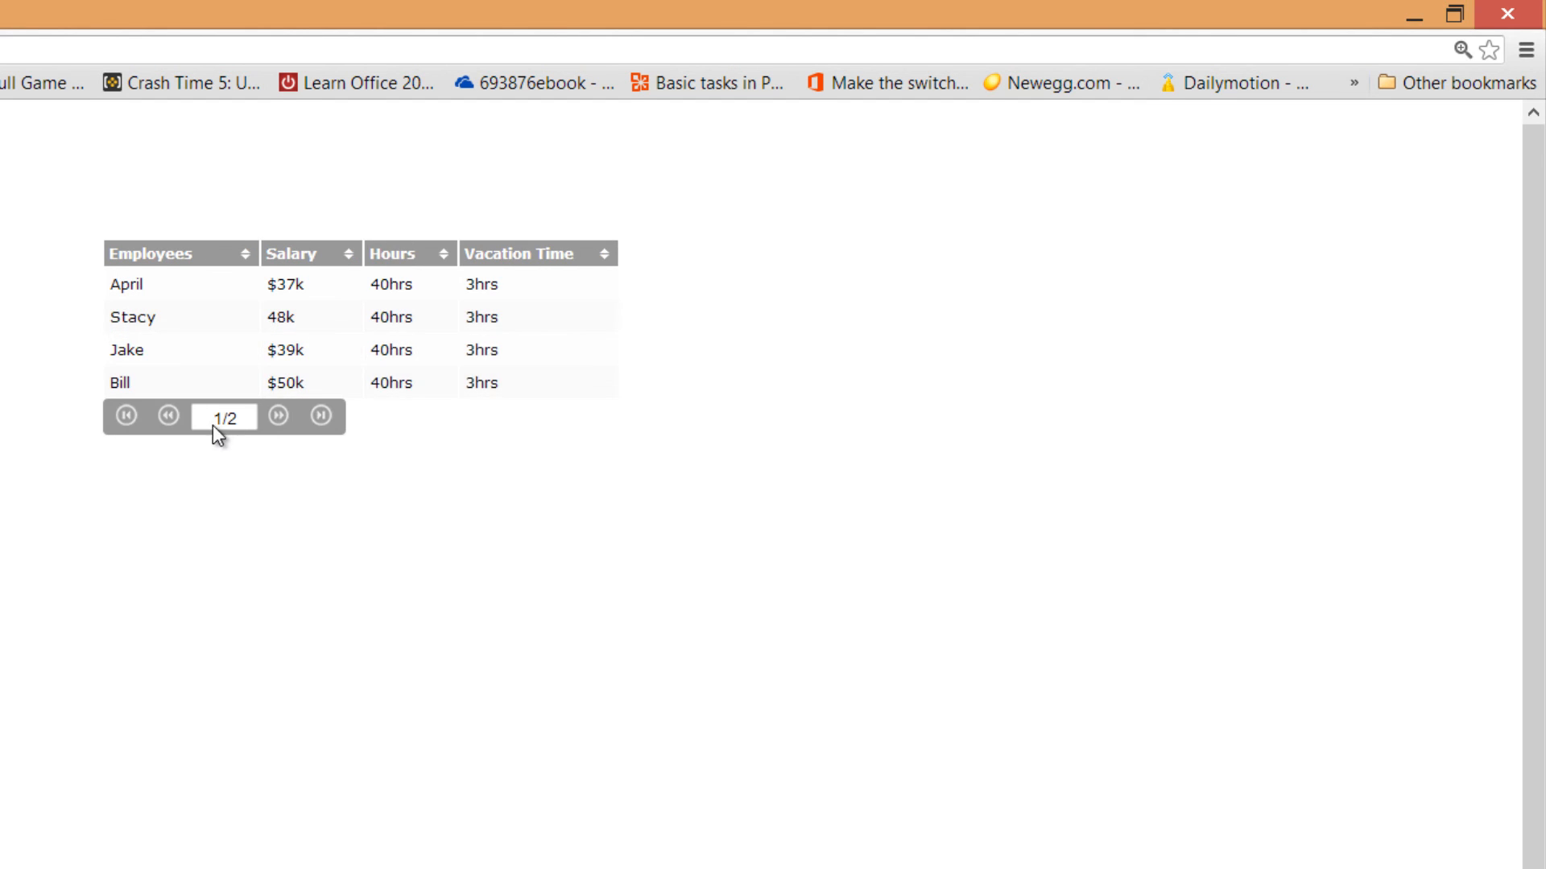
{"action": "left_click", "coordinate": [278, 419]}
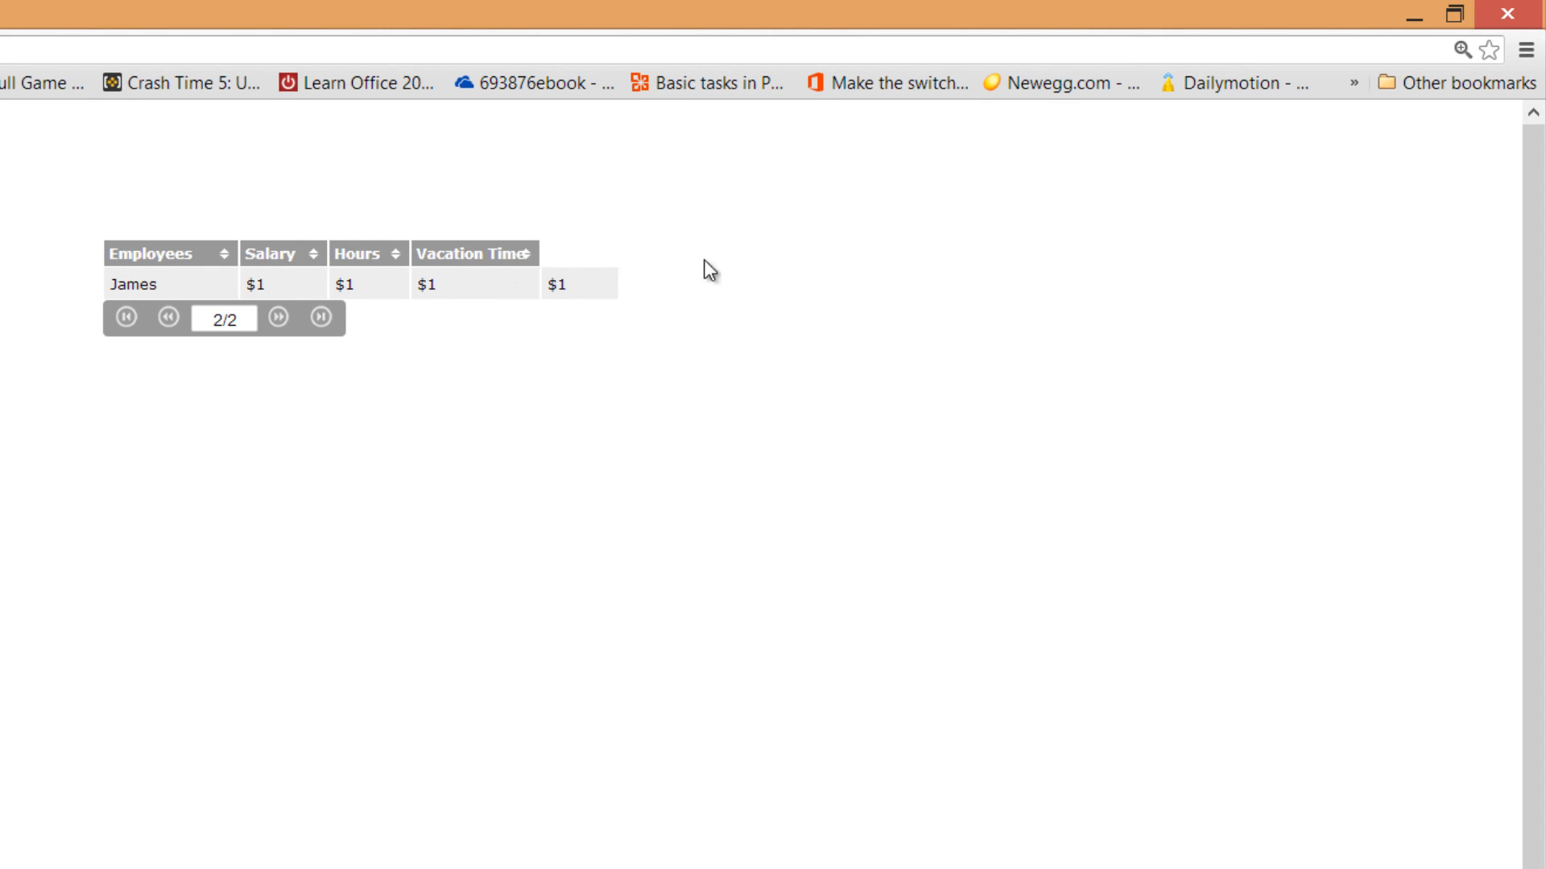
{"action": "left_click", "coordinate": [1507, 13]}
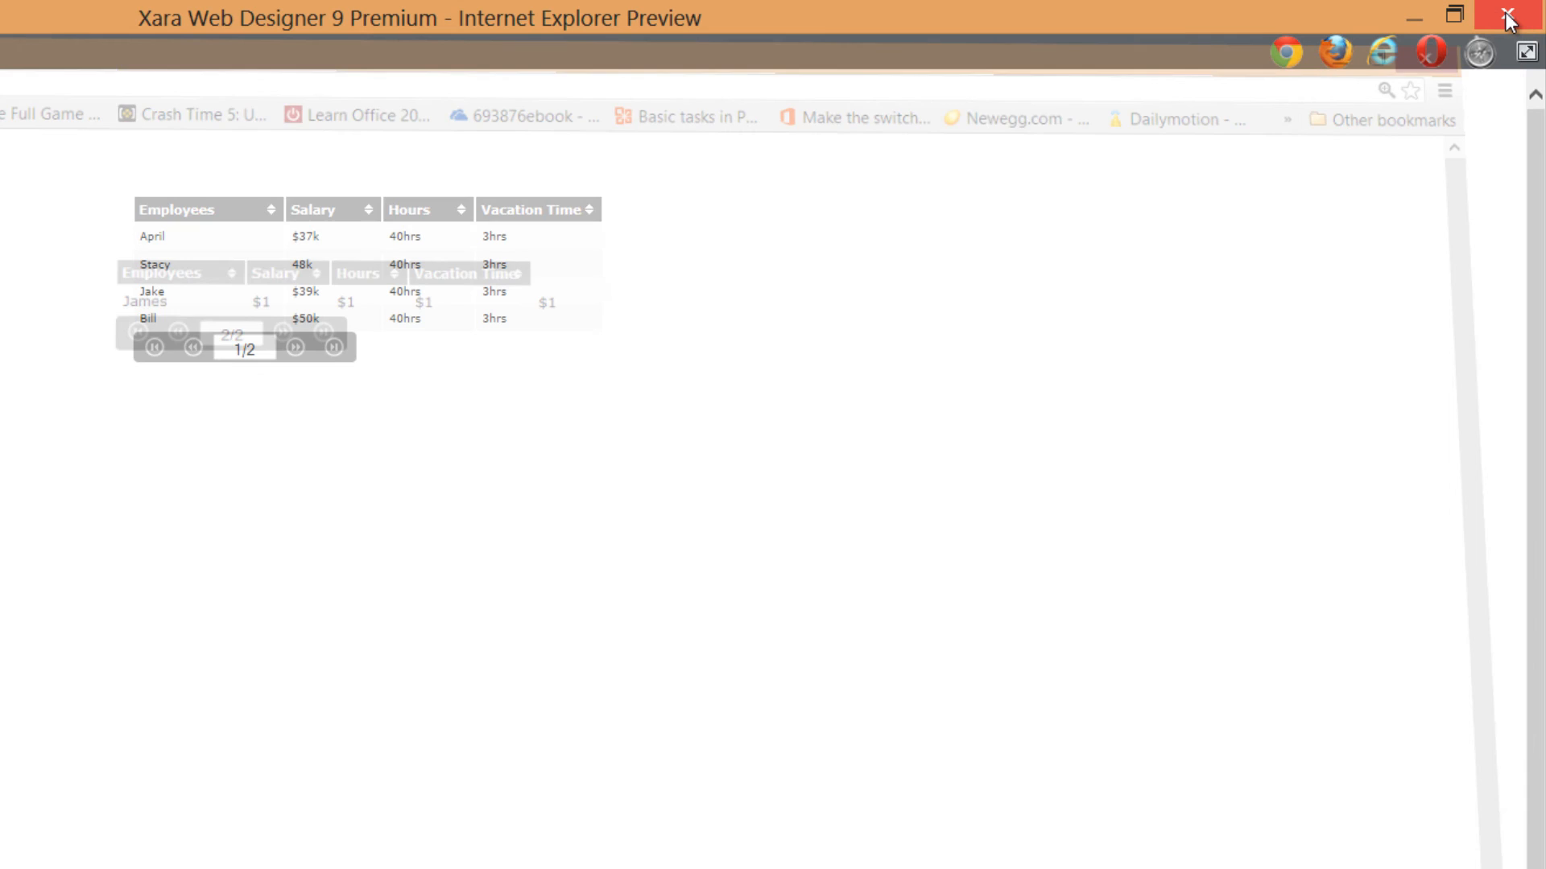
{"action": "left_click", "coordinate": [1507, 14]}
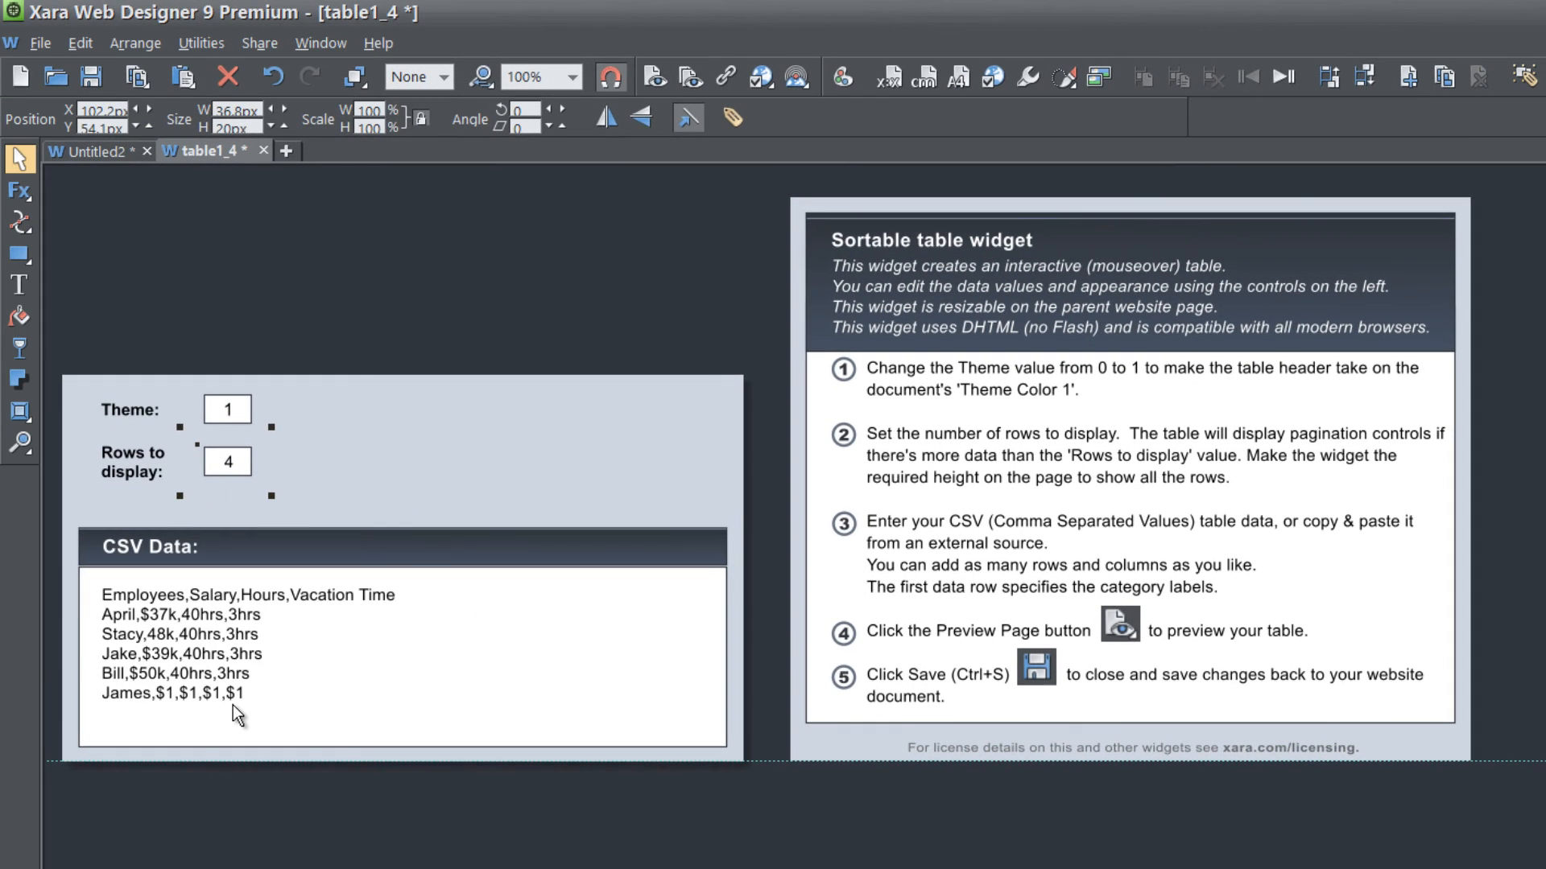
- Delete the surplus ",$1" value from the end of the last row in the CSV data
{"action": "double_click", "coordinate": [238, 694]}
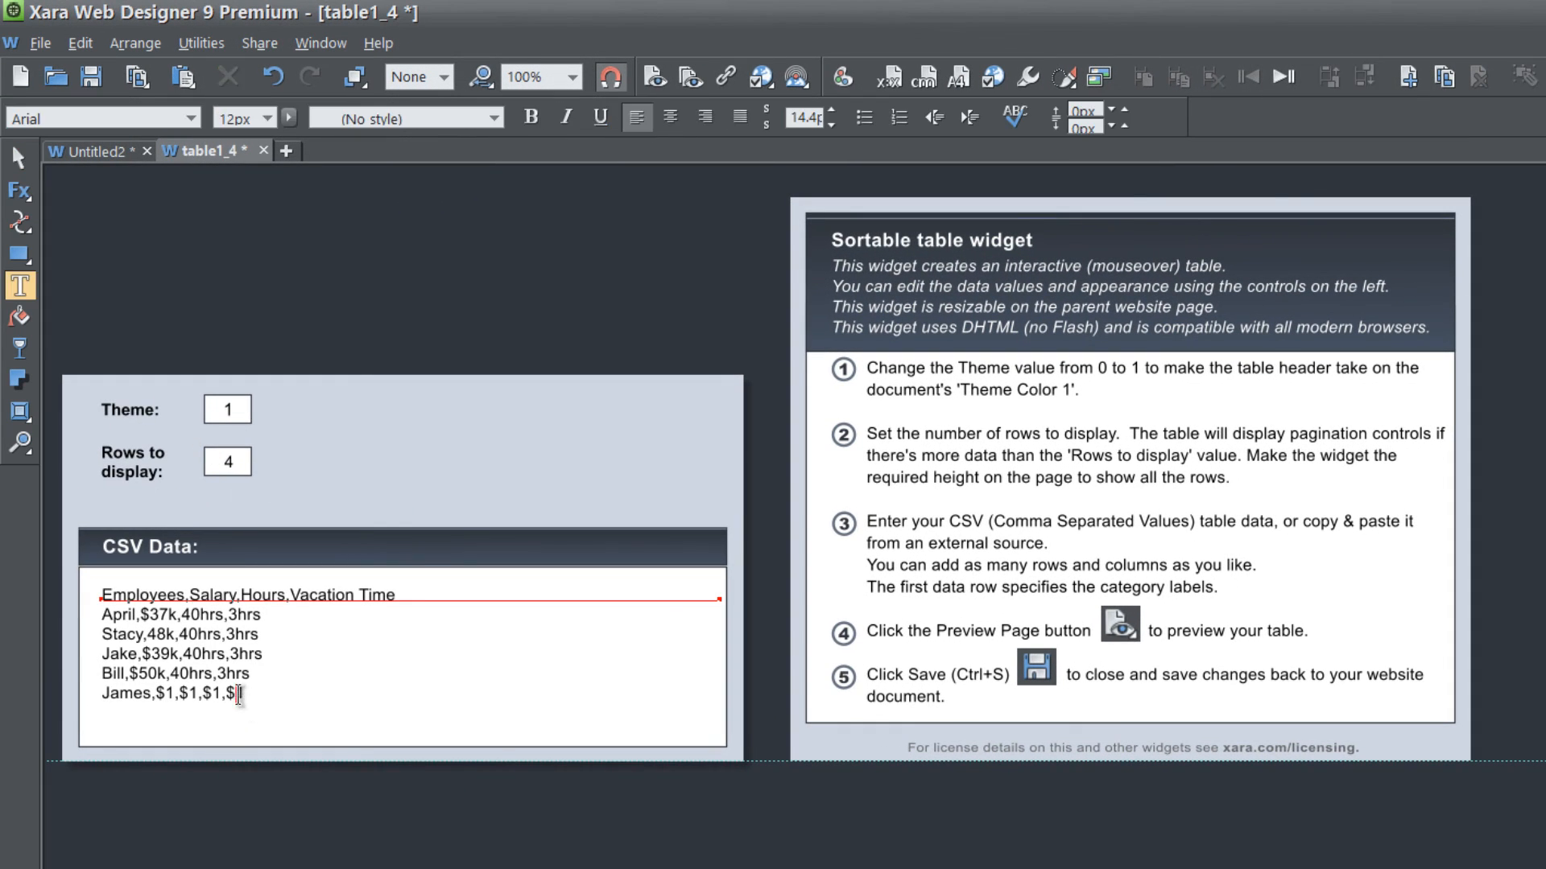
{"action": "key", "text": "BackSpace"}
{"action": "key", "text": "BackSpace"}
{"action": "key", "text": "BackSpace"}
- Preview the corrected table as a web page and in Chrome, and go to its second page of rows
{"action": "left_click", "coordinate": [40, 43]}
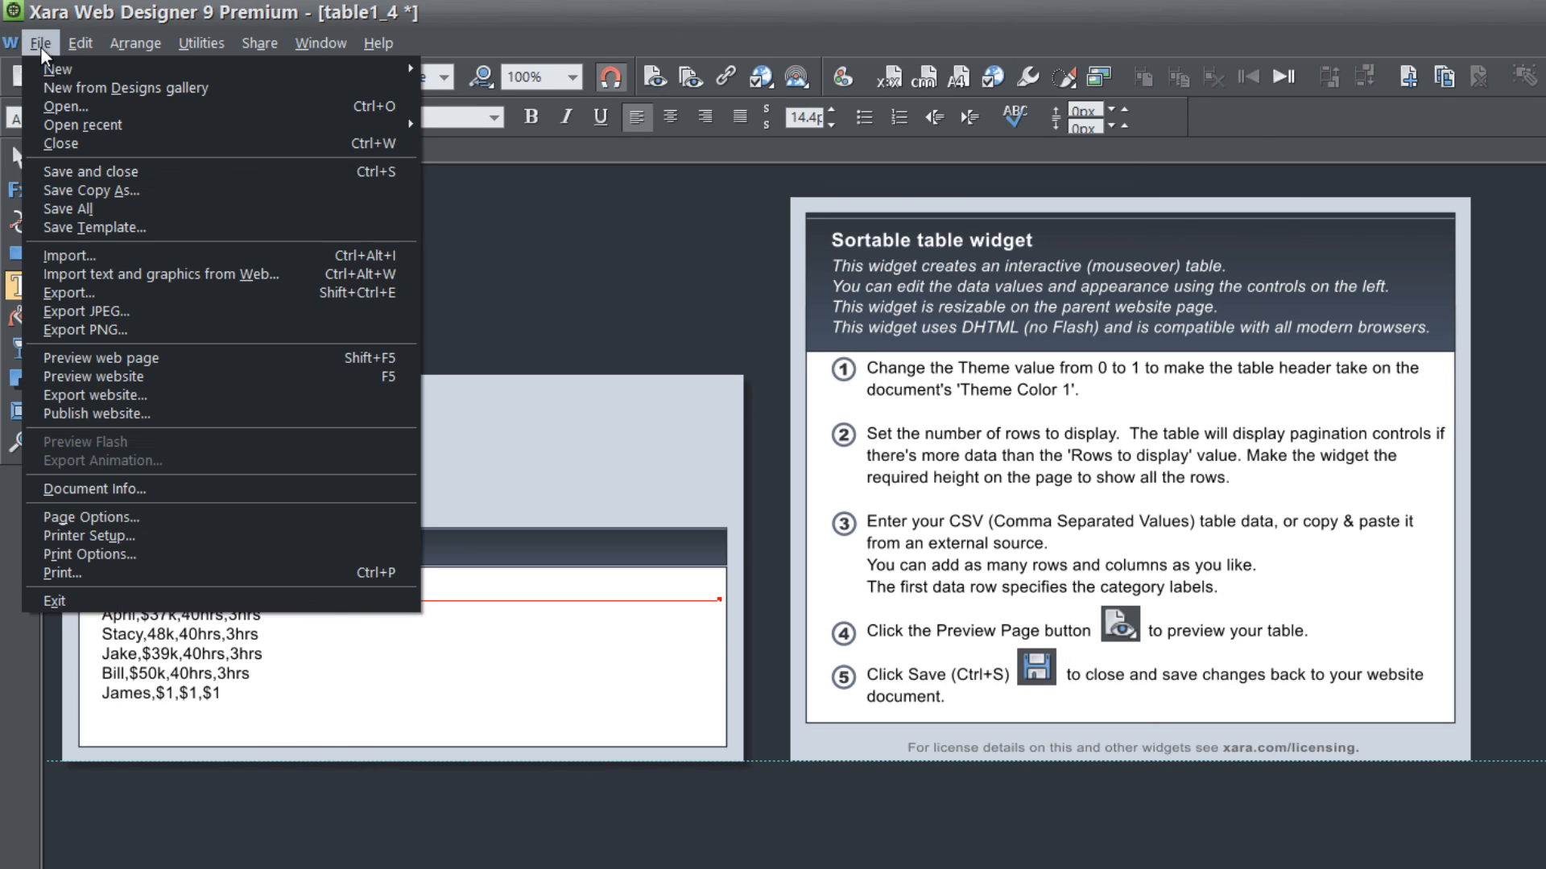
{"action": "left_click", "coordinate": [199, 358]}
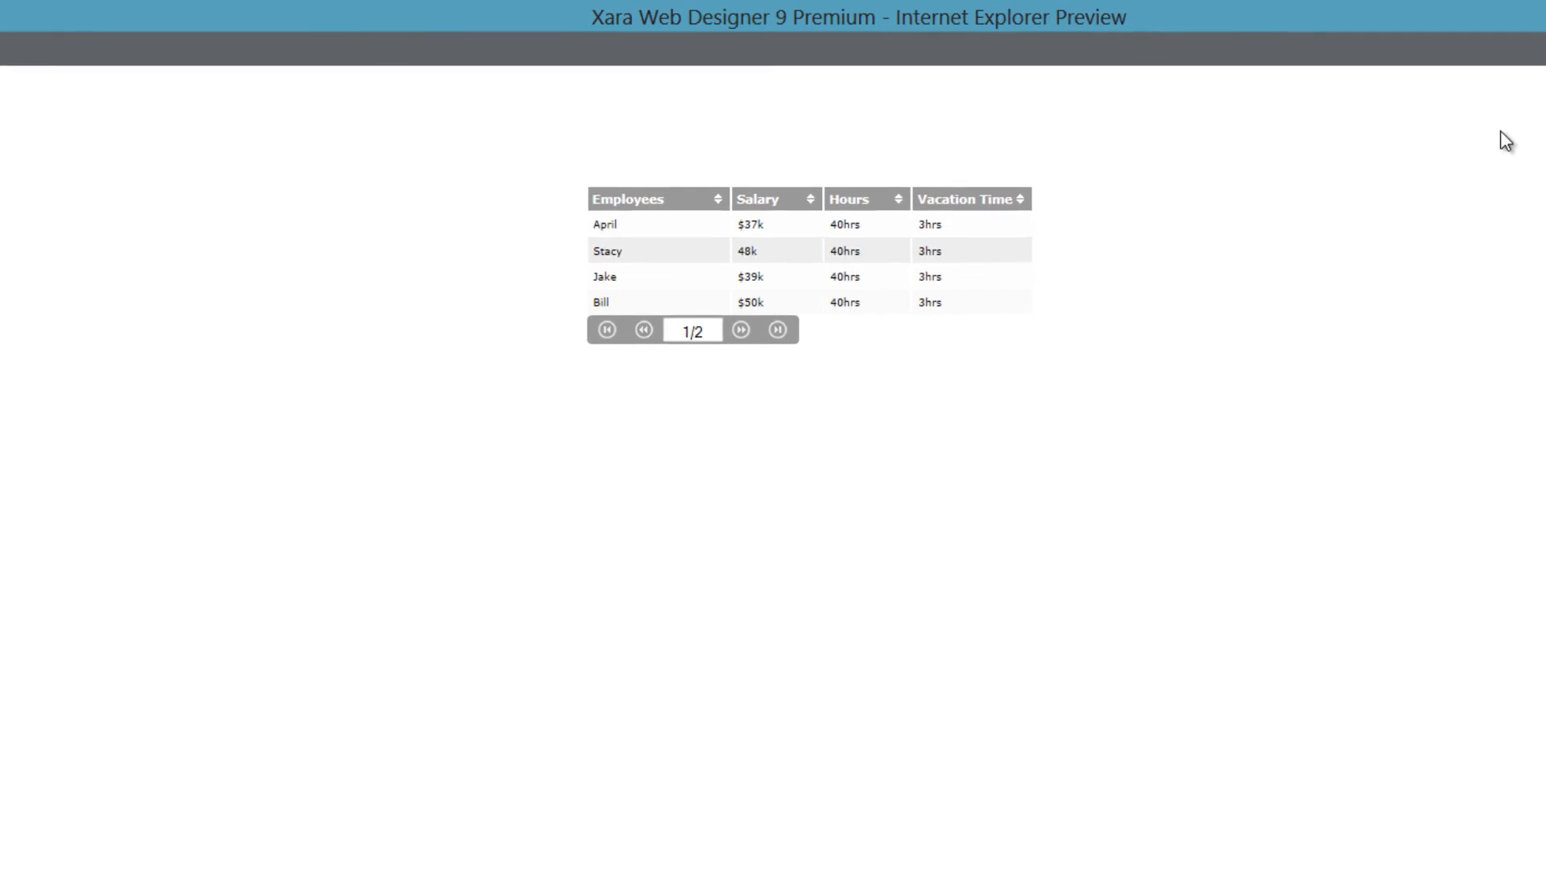
{"action": "left_click", "coordinate": [1297, 44]}
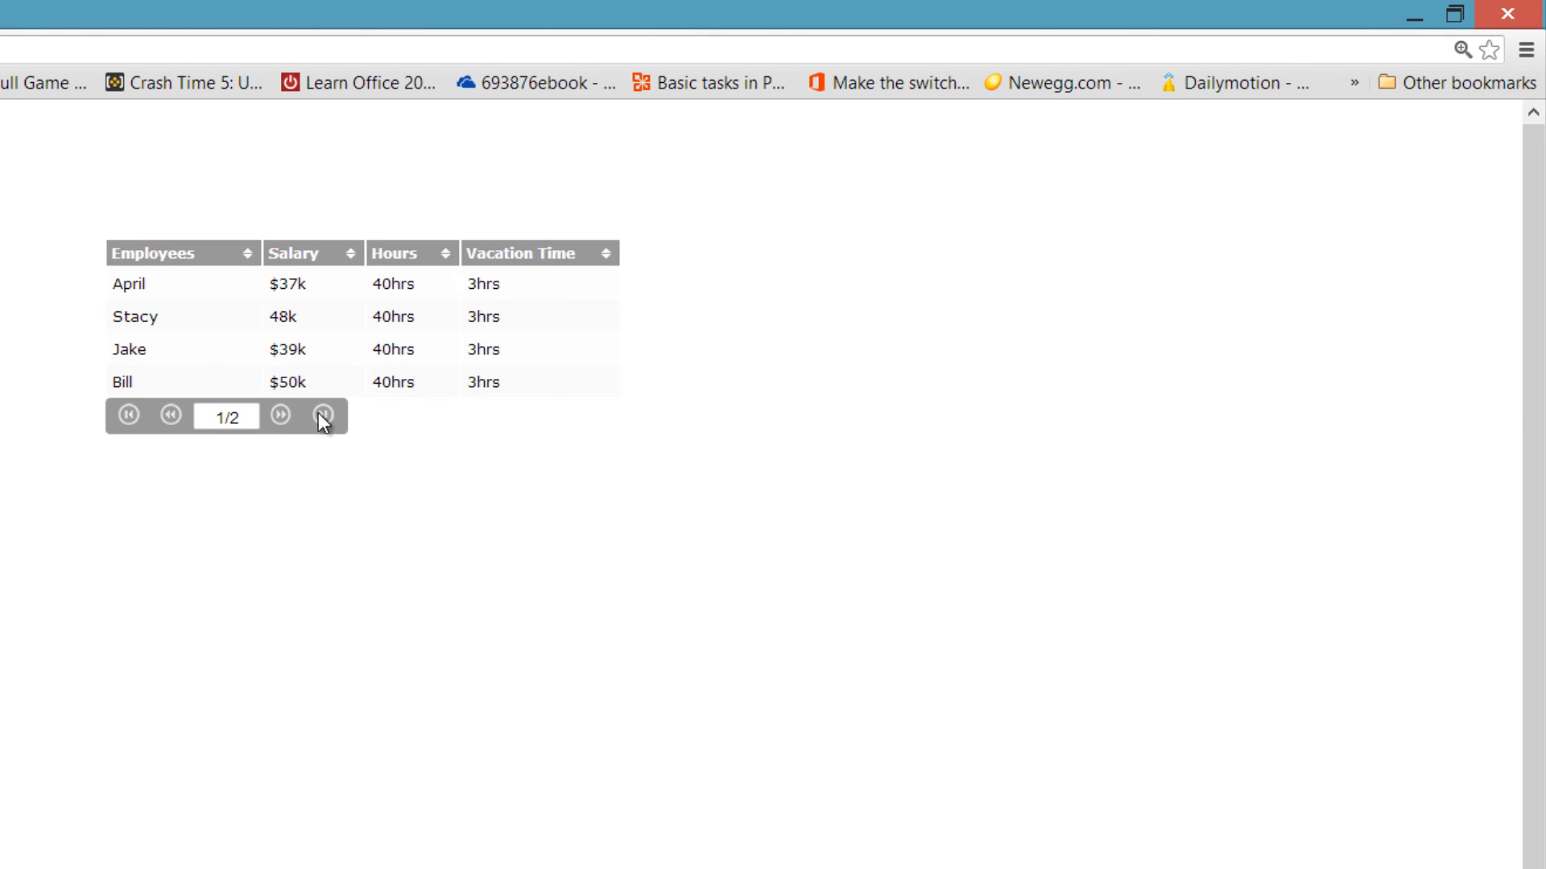
{"action": "left_click", "coordinate": [281, 414]}
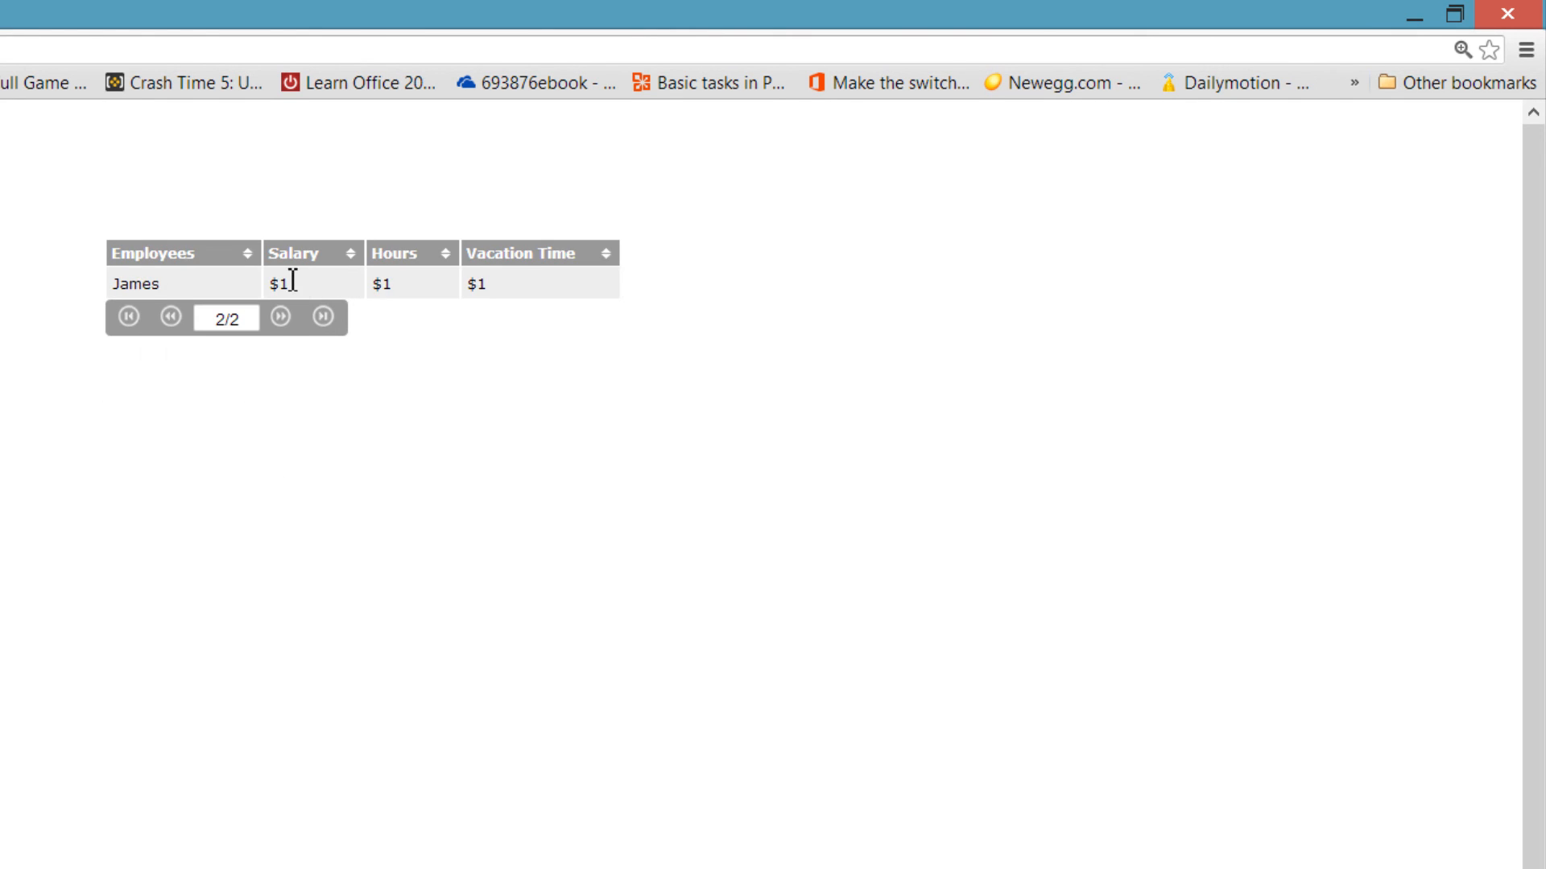